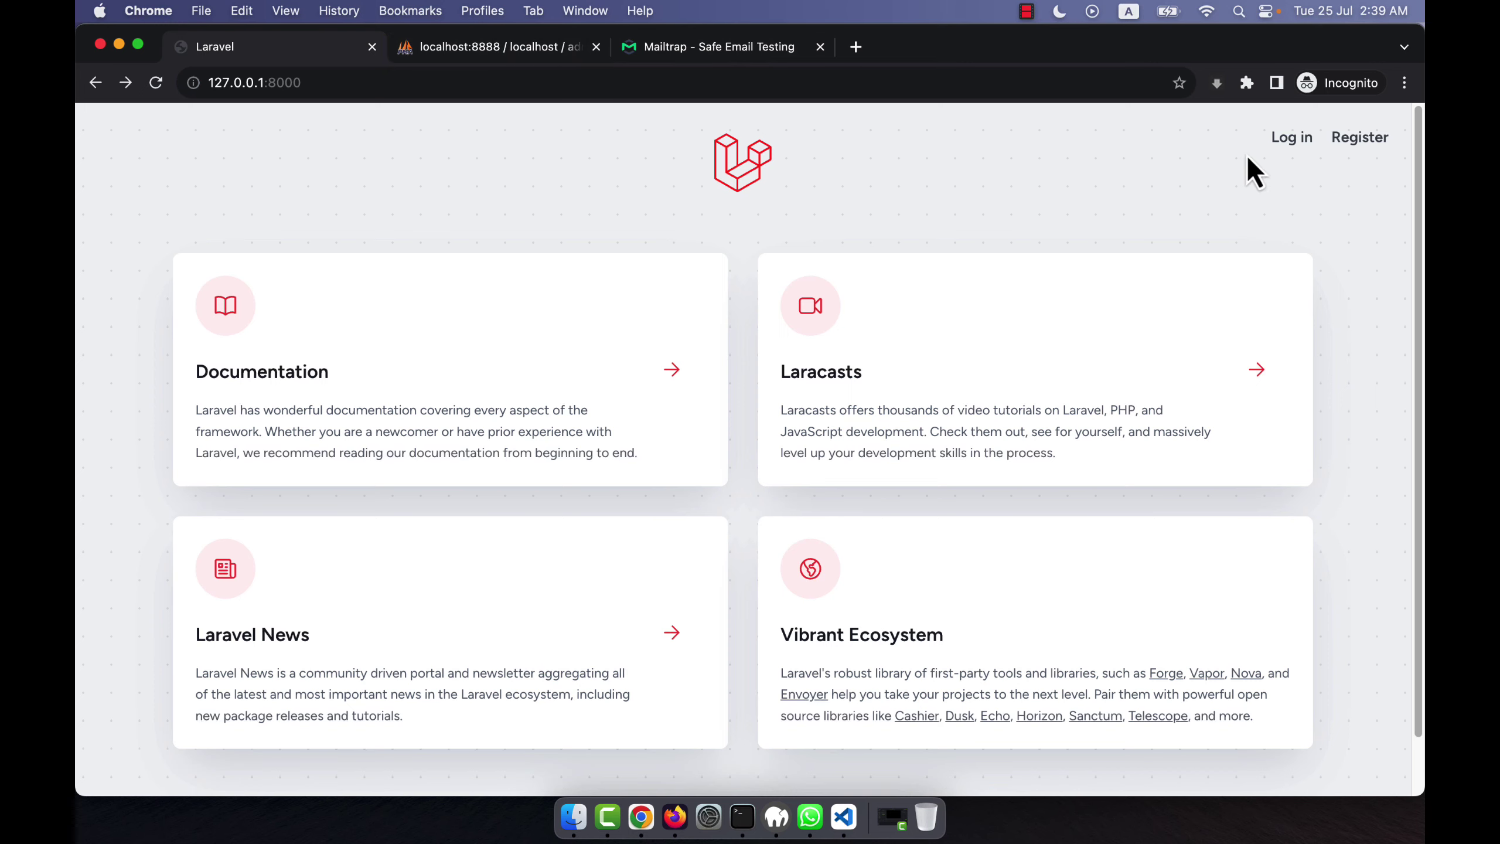
# Go from the welcome page through the login form to the forgot-password page, checking the users table along the way.
pyautogui.click(1287, 140)
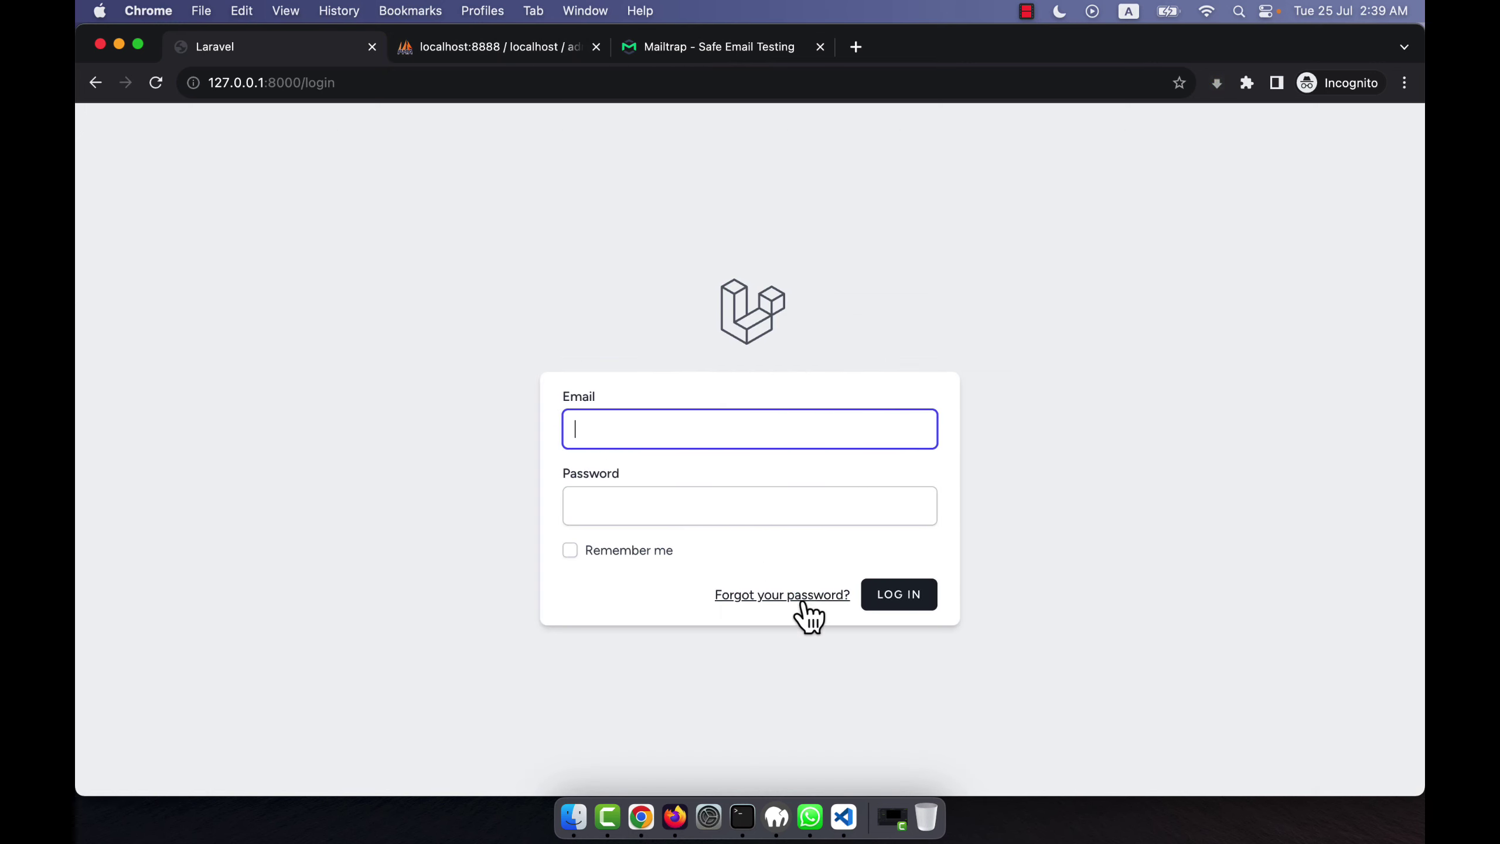
pyautogui.click(467, 47)
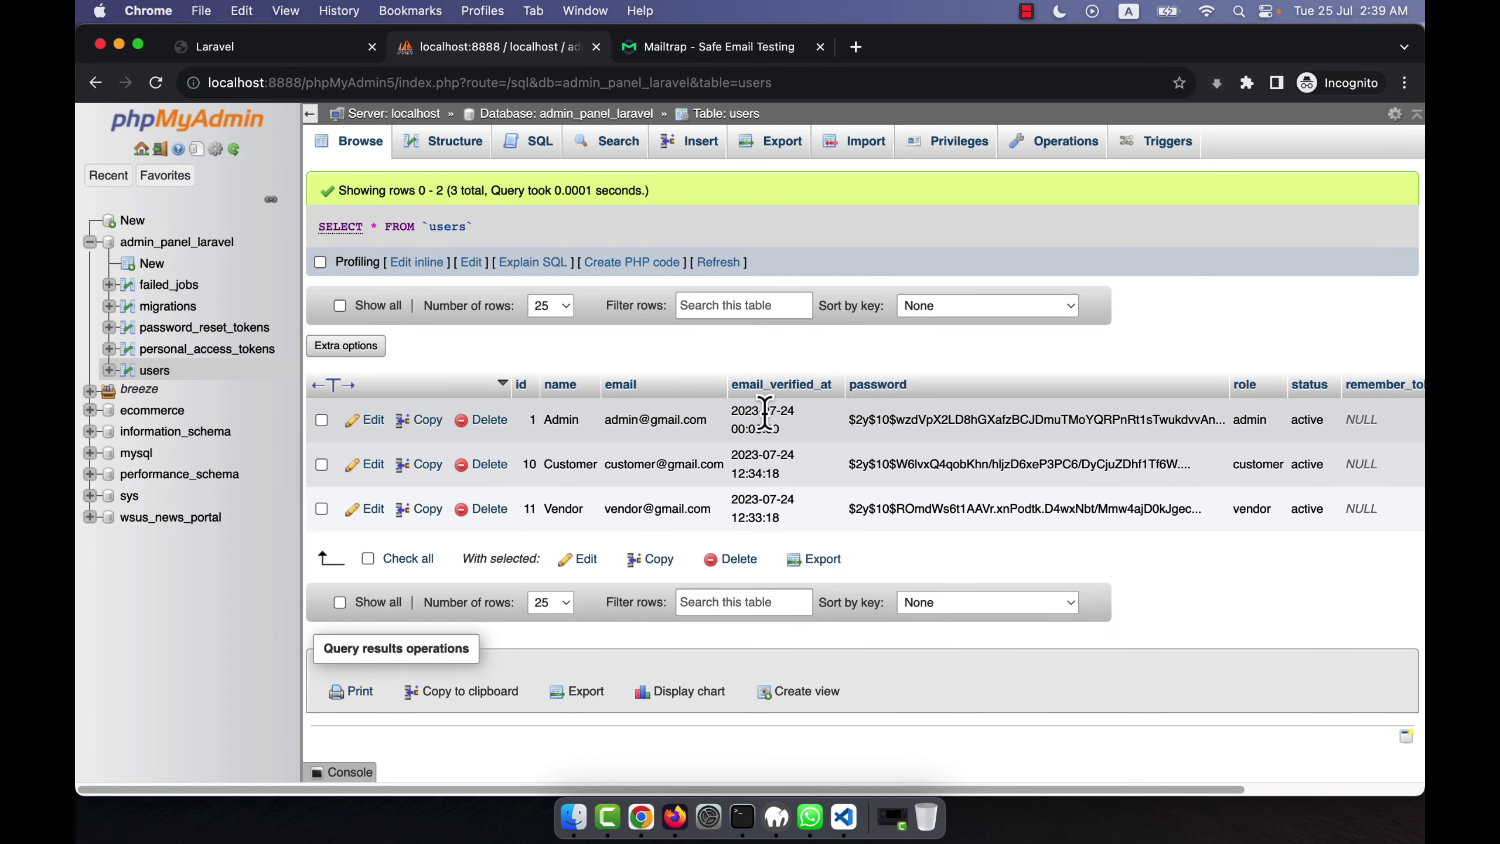
pyautogui.click(233, 46)
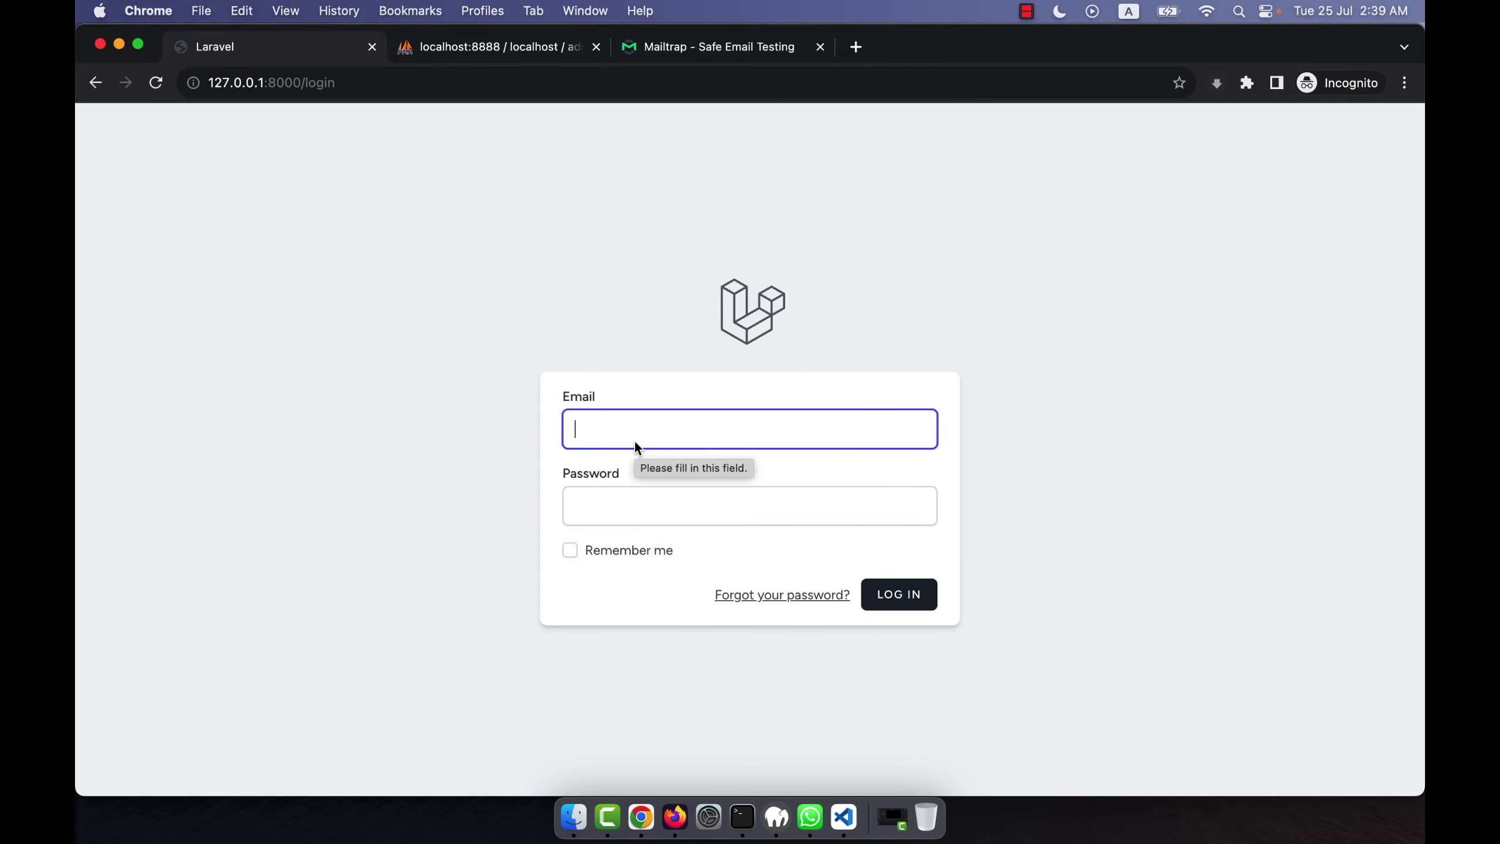
pyautogui.write('ve')
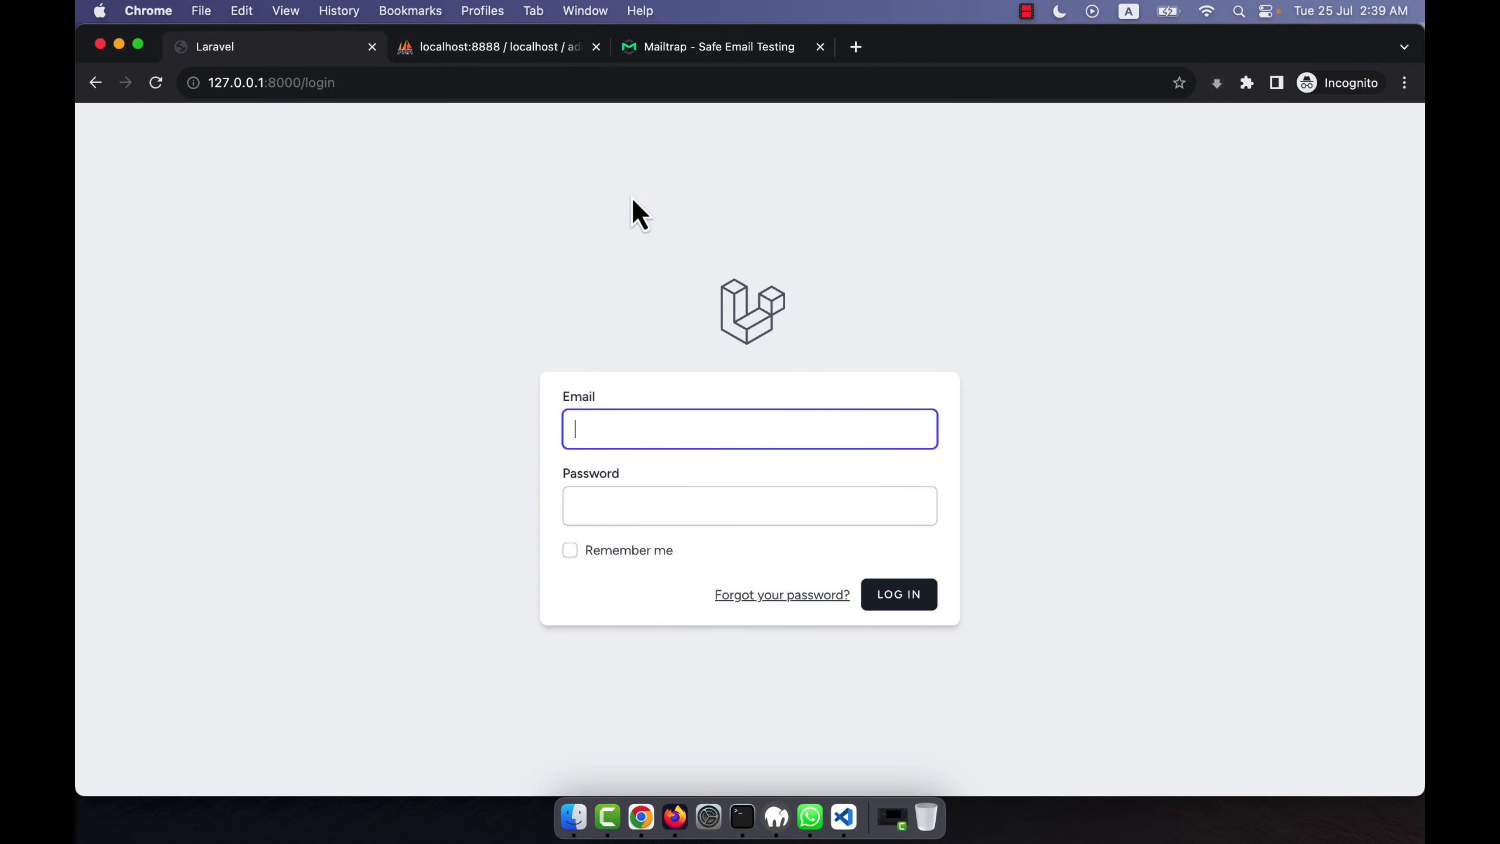
pyautogui.click(785, 594)
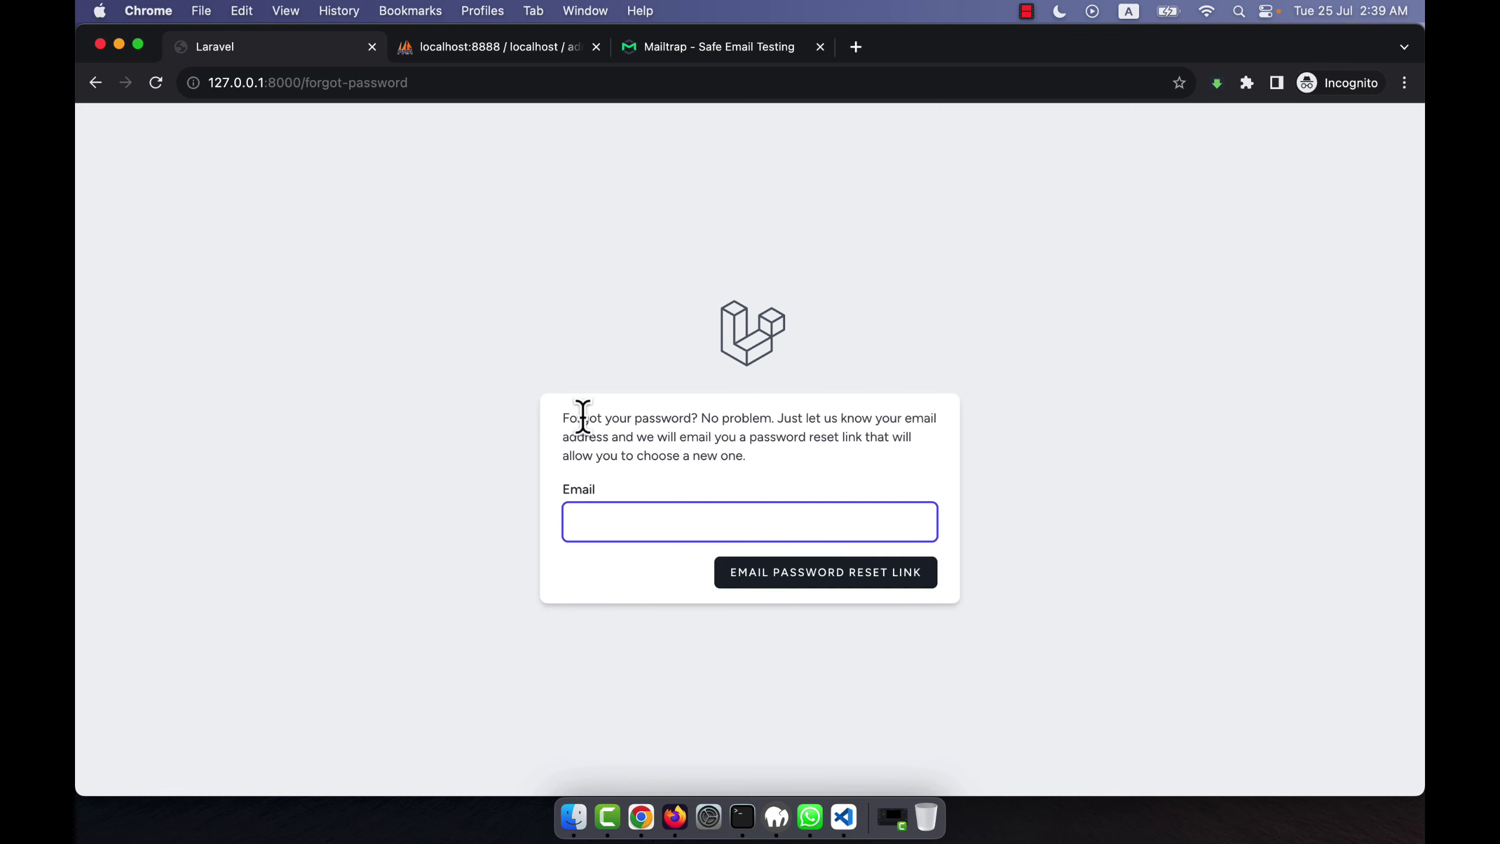
# Enter the vendor account's email and request a password reset link.
pyautogui.click(681, 438)
pyautogui.click(693, 507)
pyautogui.write('vendor@gmail.com')
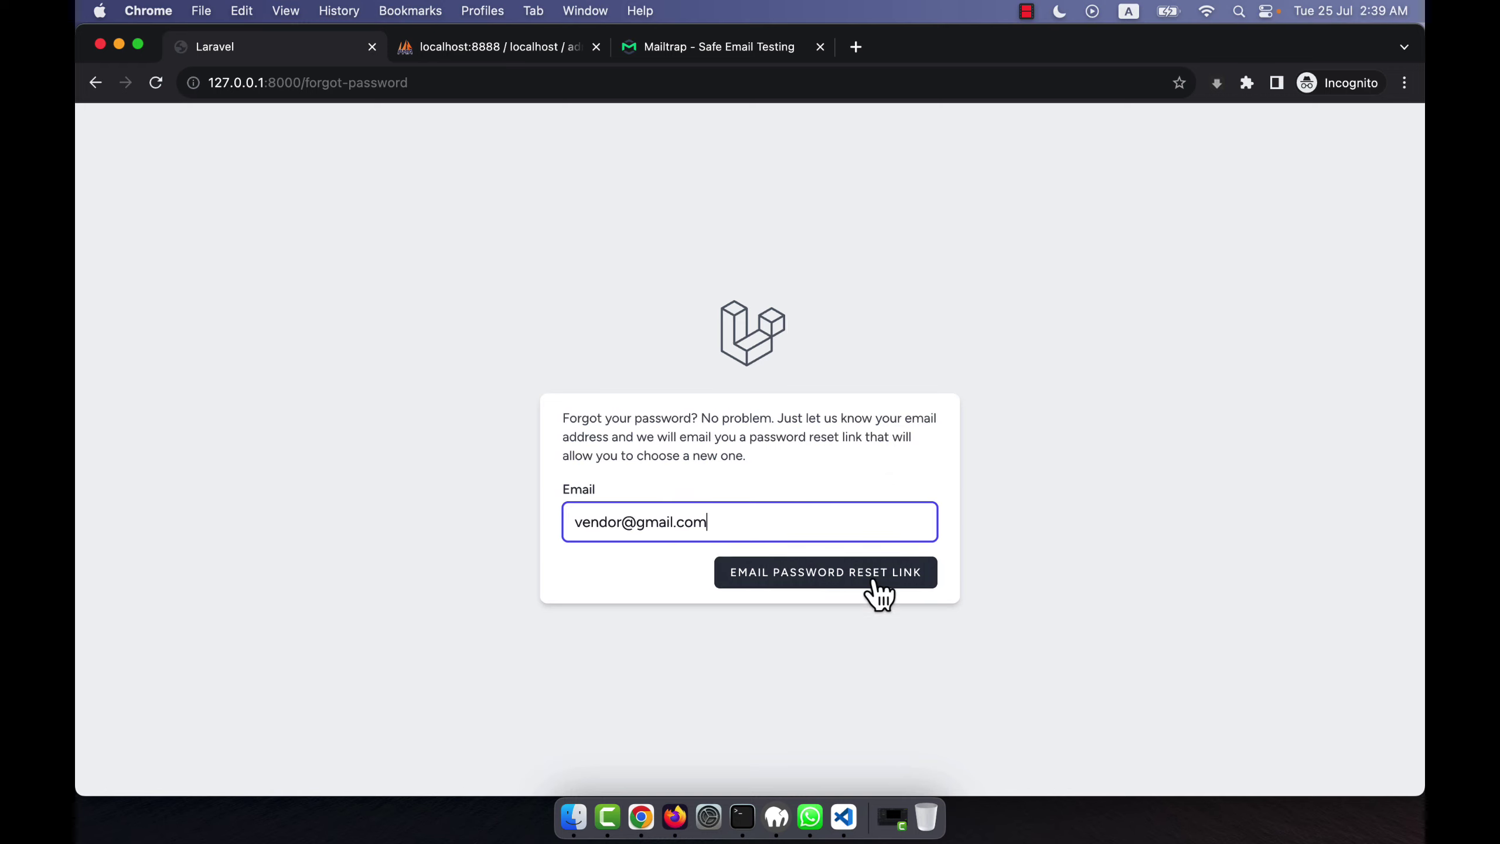
pyautogui.click(766, 572)
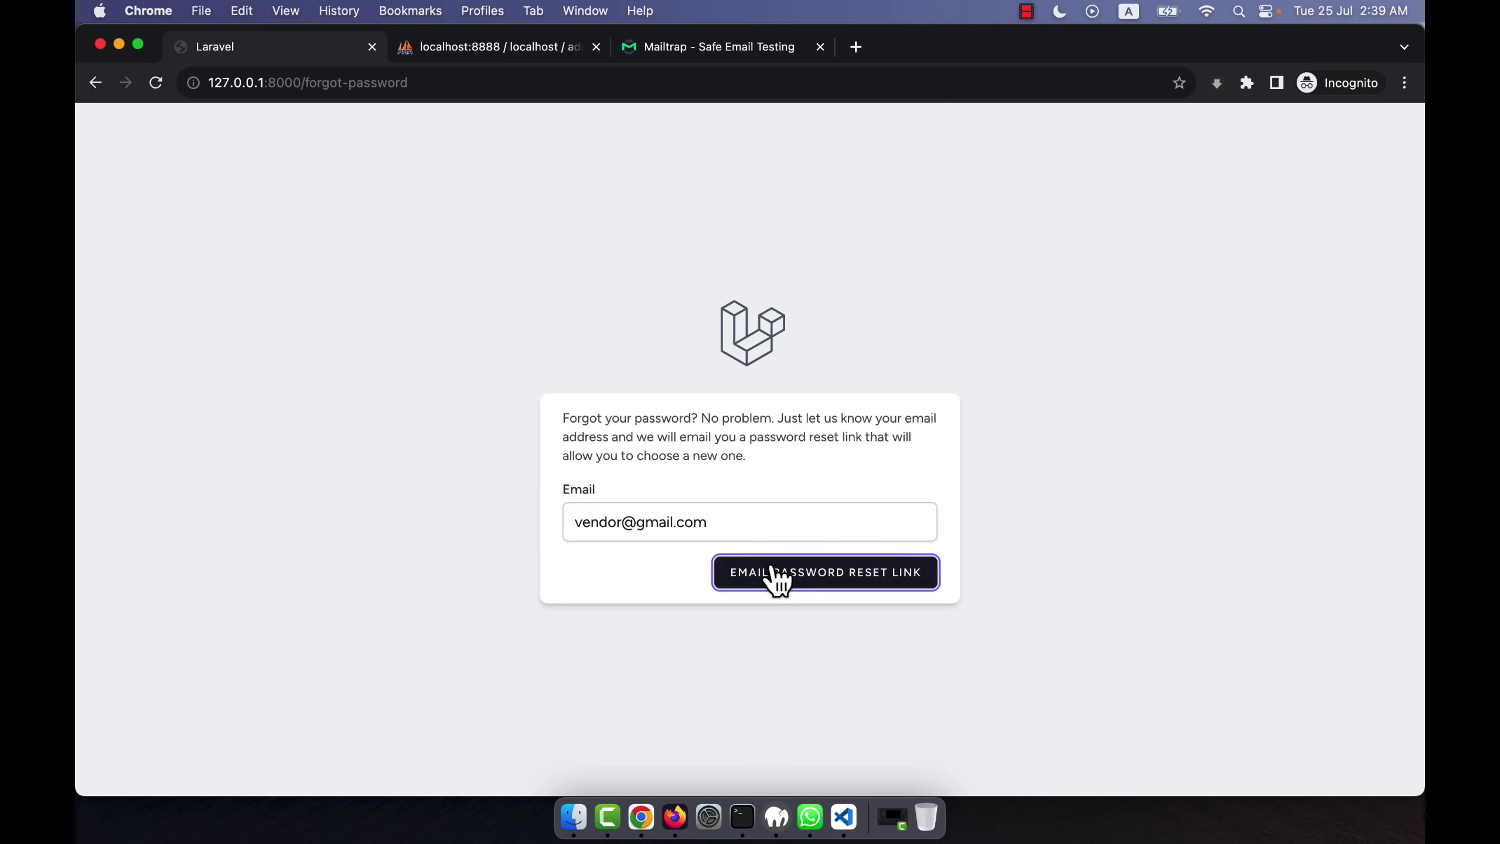
# Check the Mailtrap inbox, then return and read the reset-link-sent confirmation message.
pyautogui.click(703, 59)
pyautogui.click(322, 315)
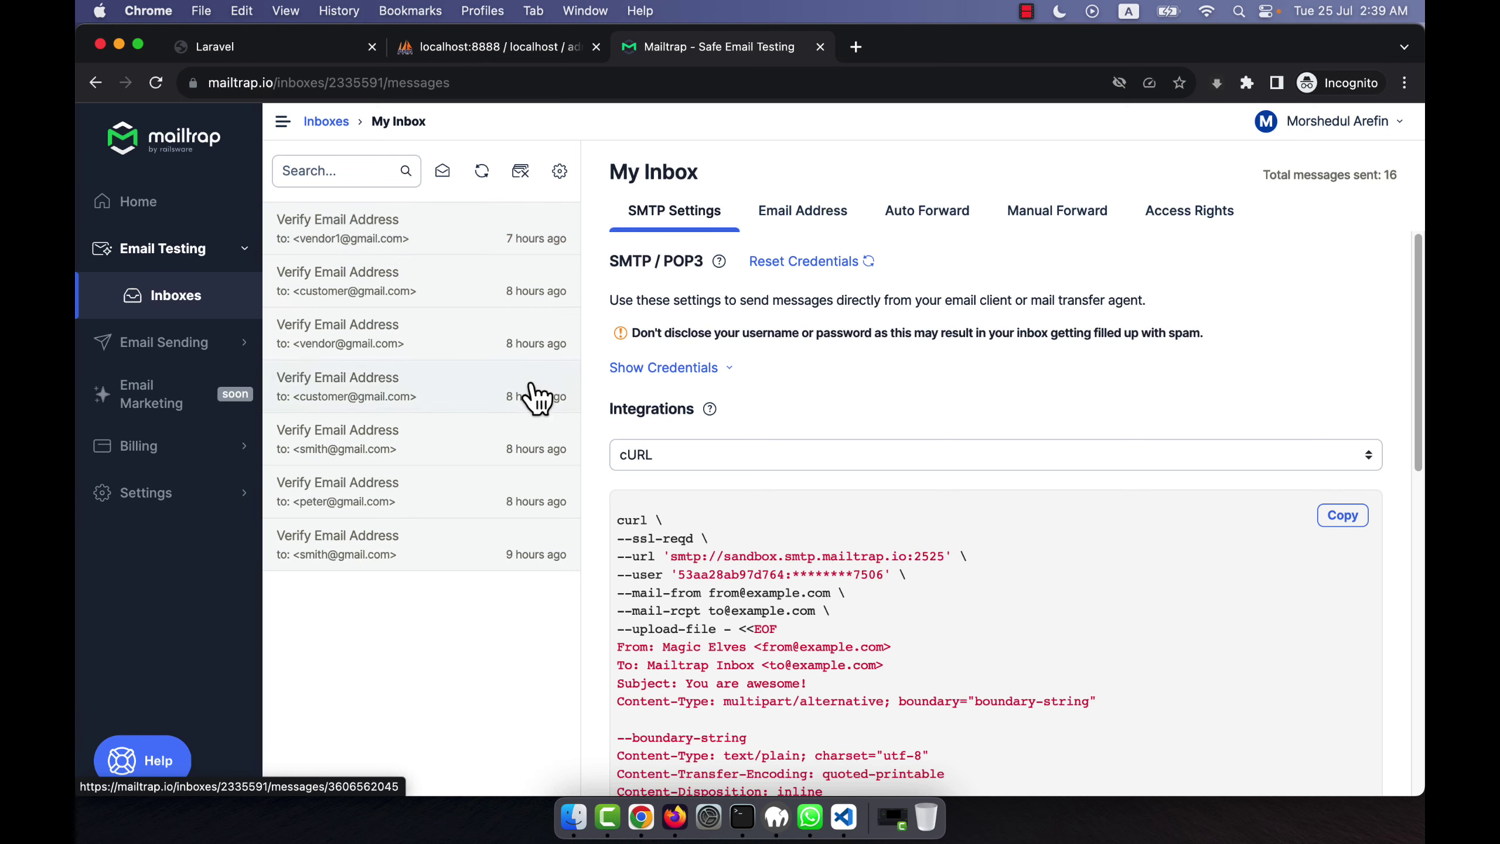
pyautogui.click(276, 48)
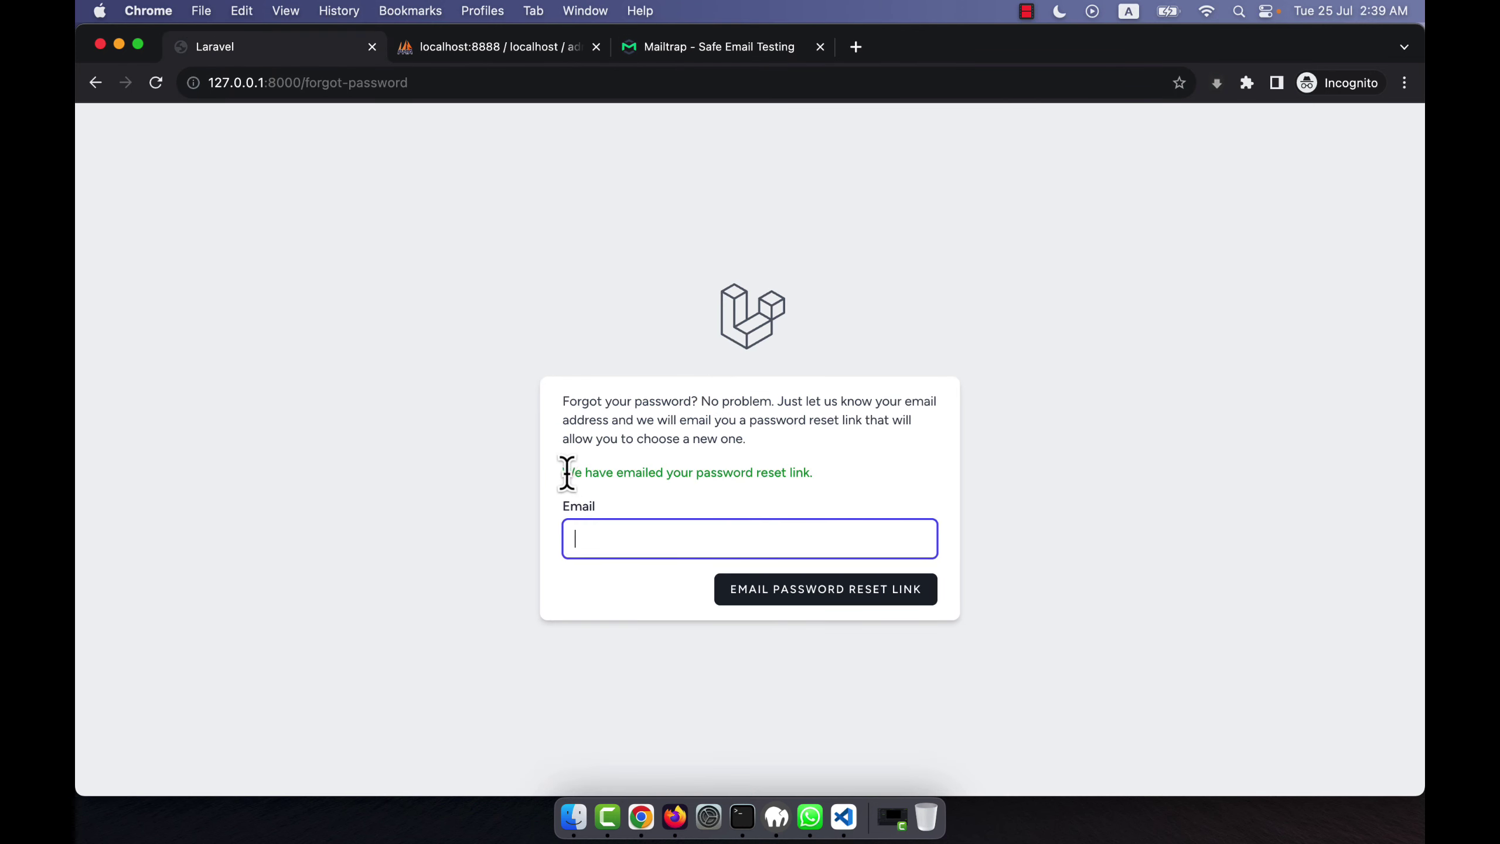
pyautogui.moveTo(558, 472); pyautogui.dragTo(745, 489)
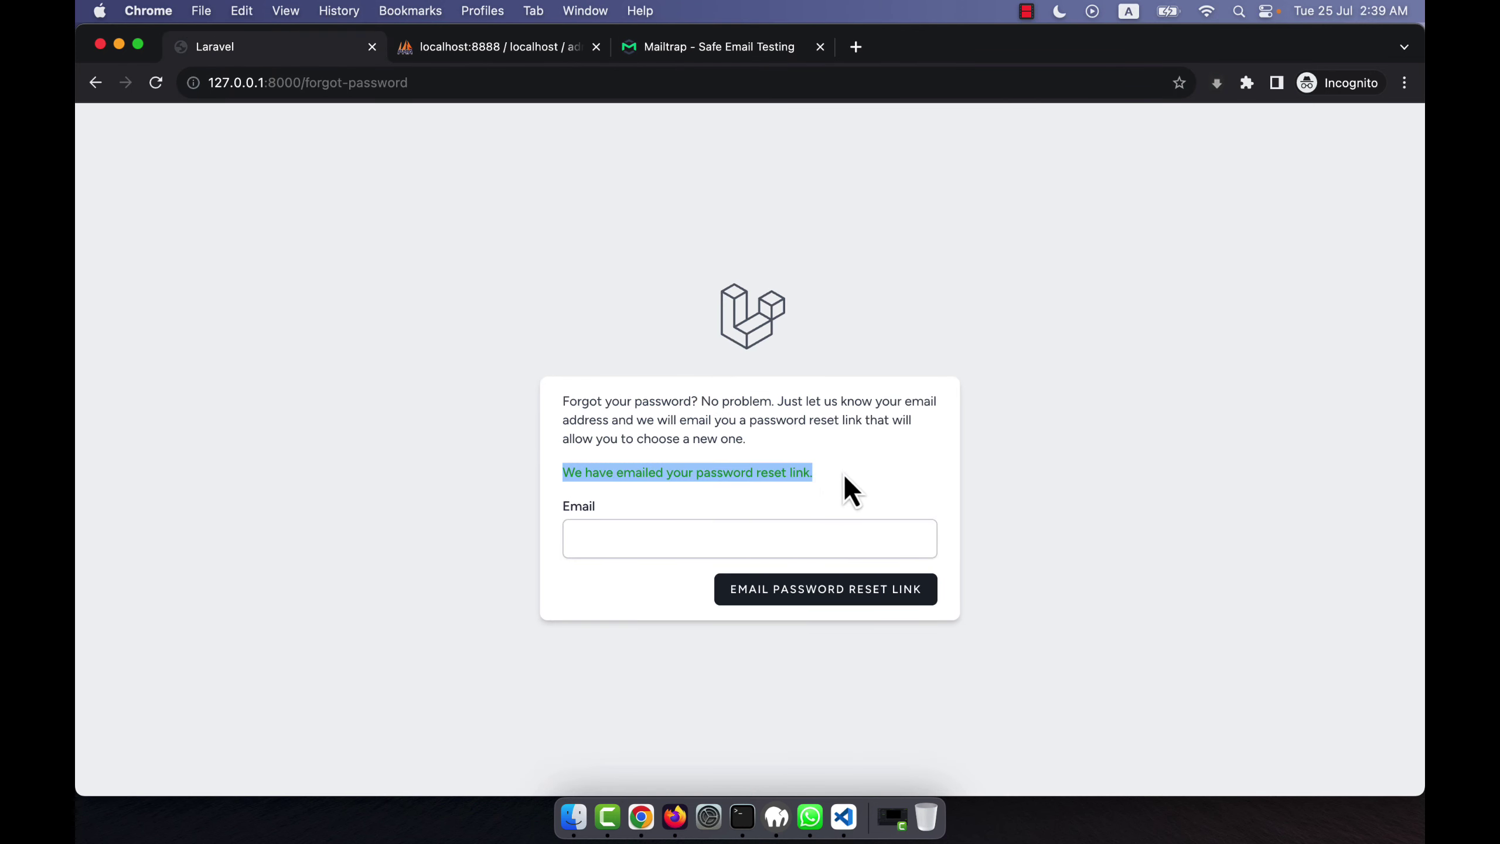
pyautogui.click(697, 469)
# Refresh My Inbox in Mailtrap, open the vendor's Reset Password Notification, and note its 60-minute link expiry.
pyautogui.click(703, 49)
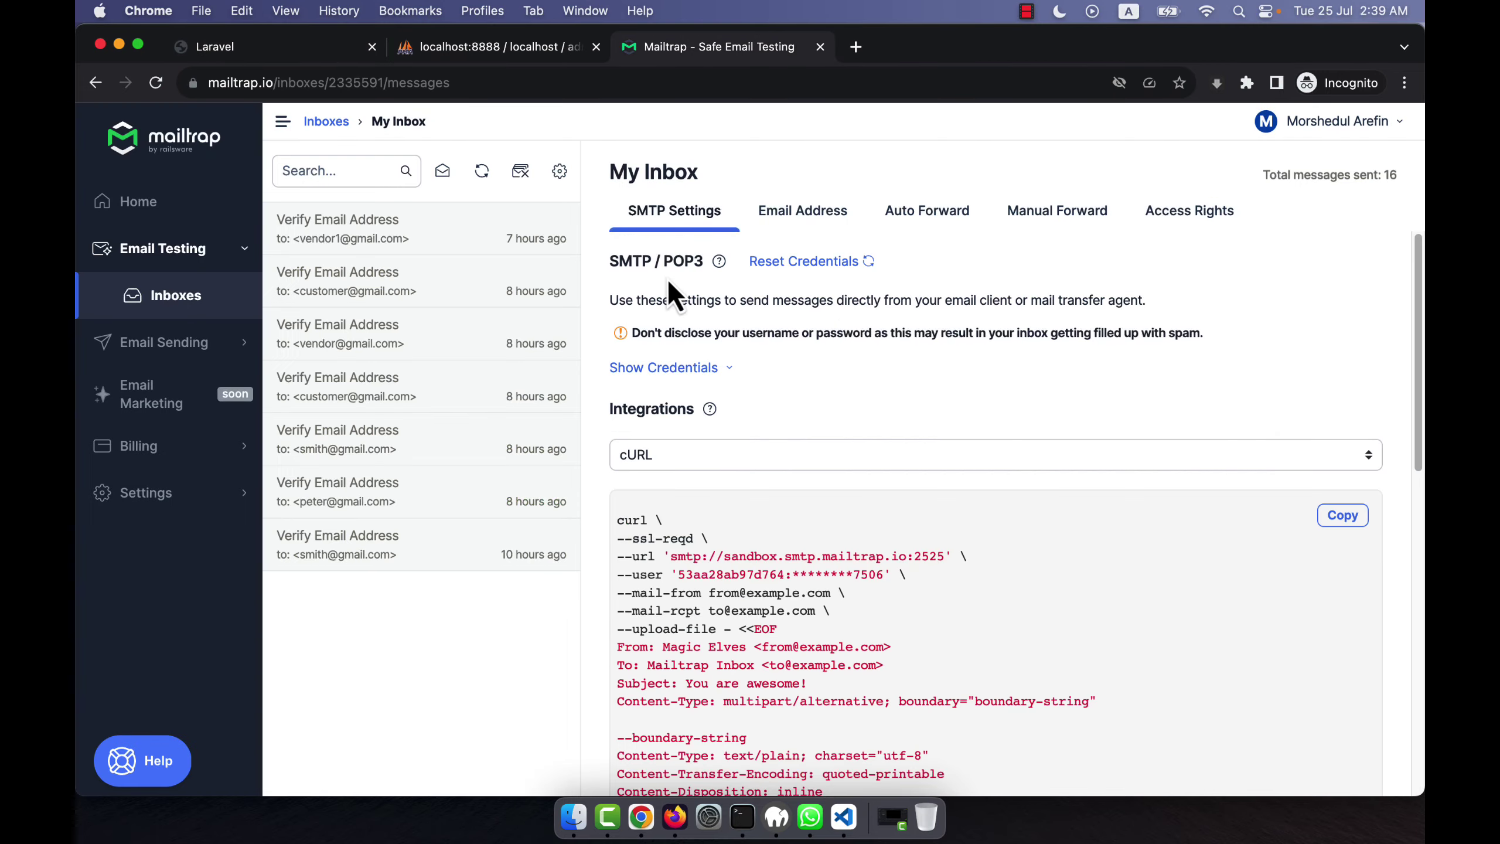
pyautogui.click(141, 296)
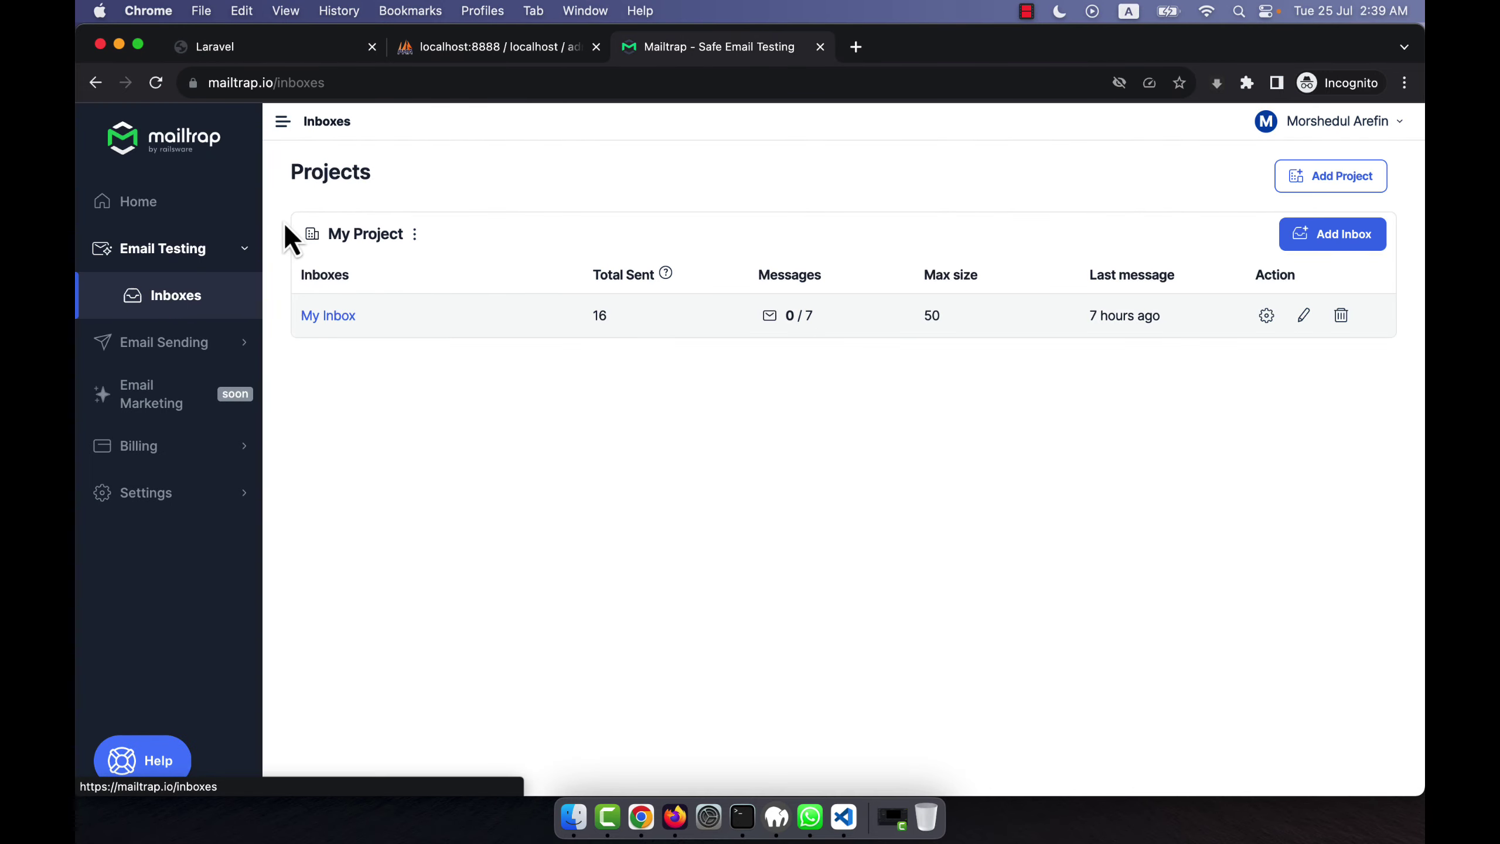
pyautogui.click(342, 318)
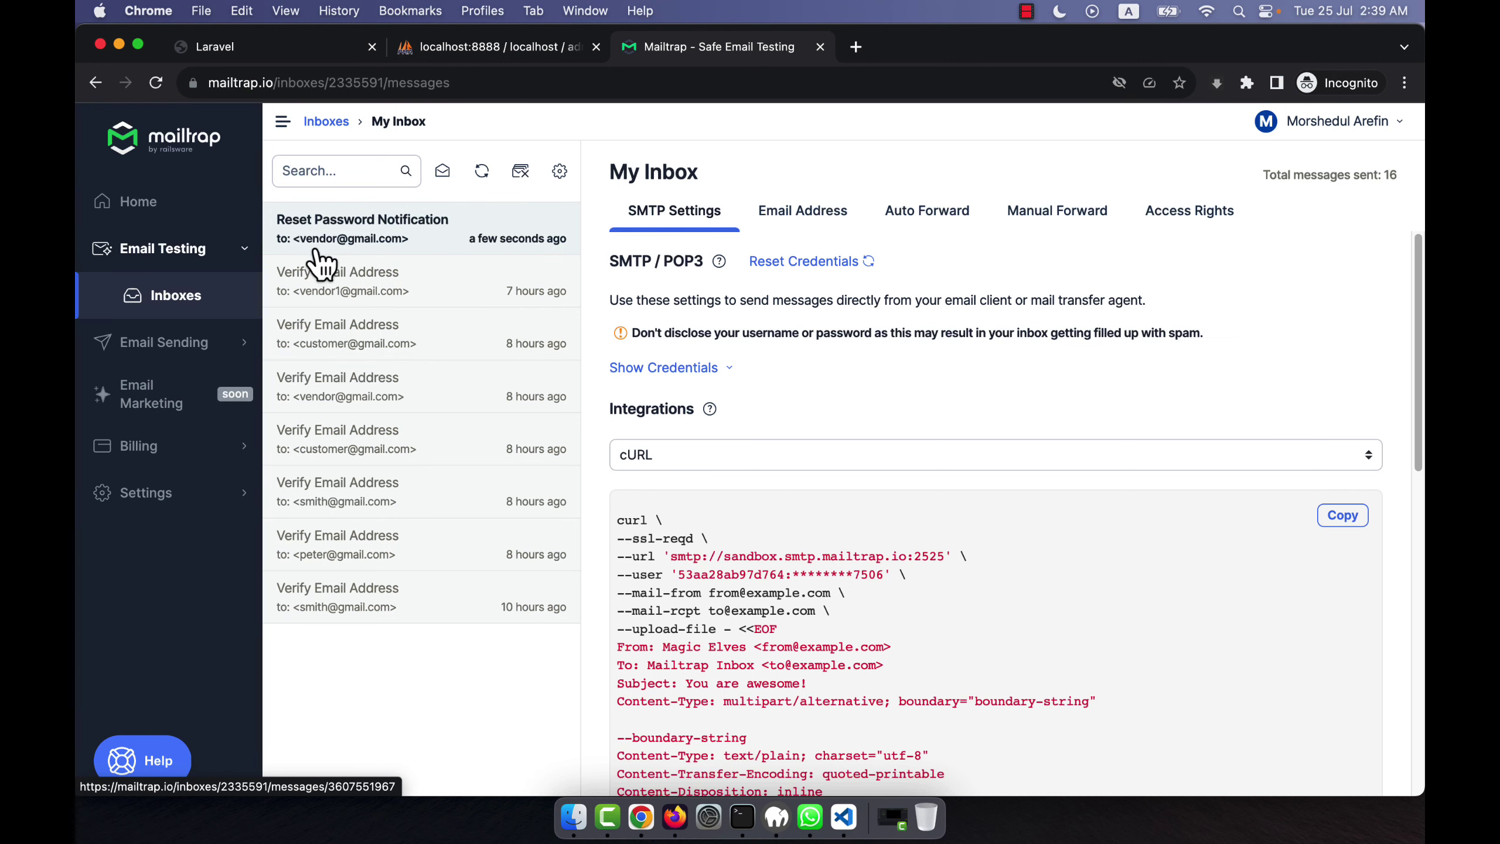
pyautogui.click(385, 243)
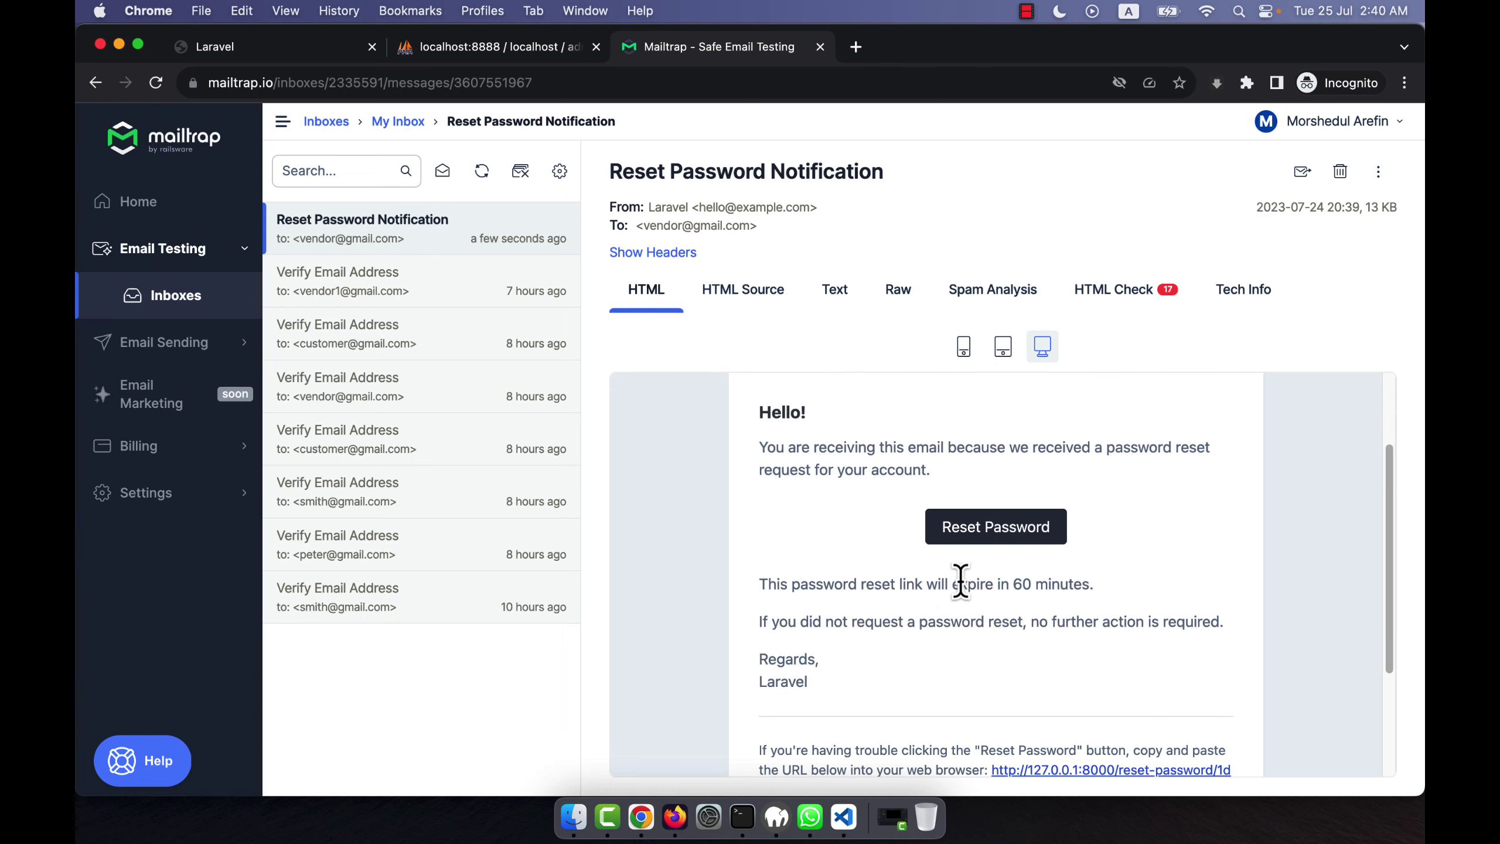
pyautogui.doubleClick(798, 584)
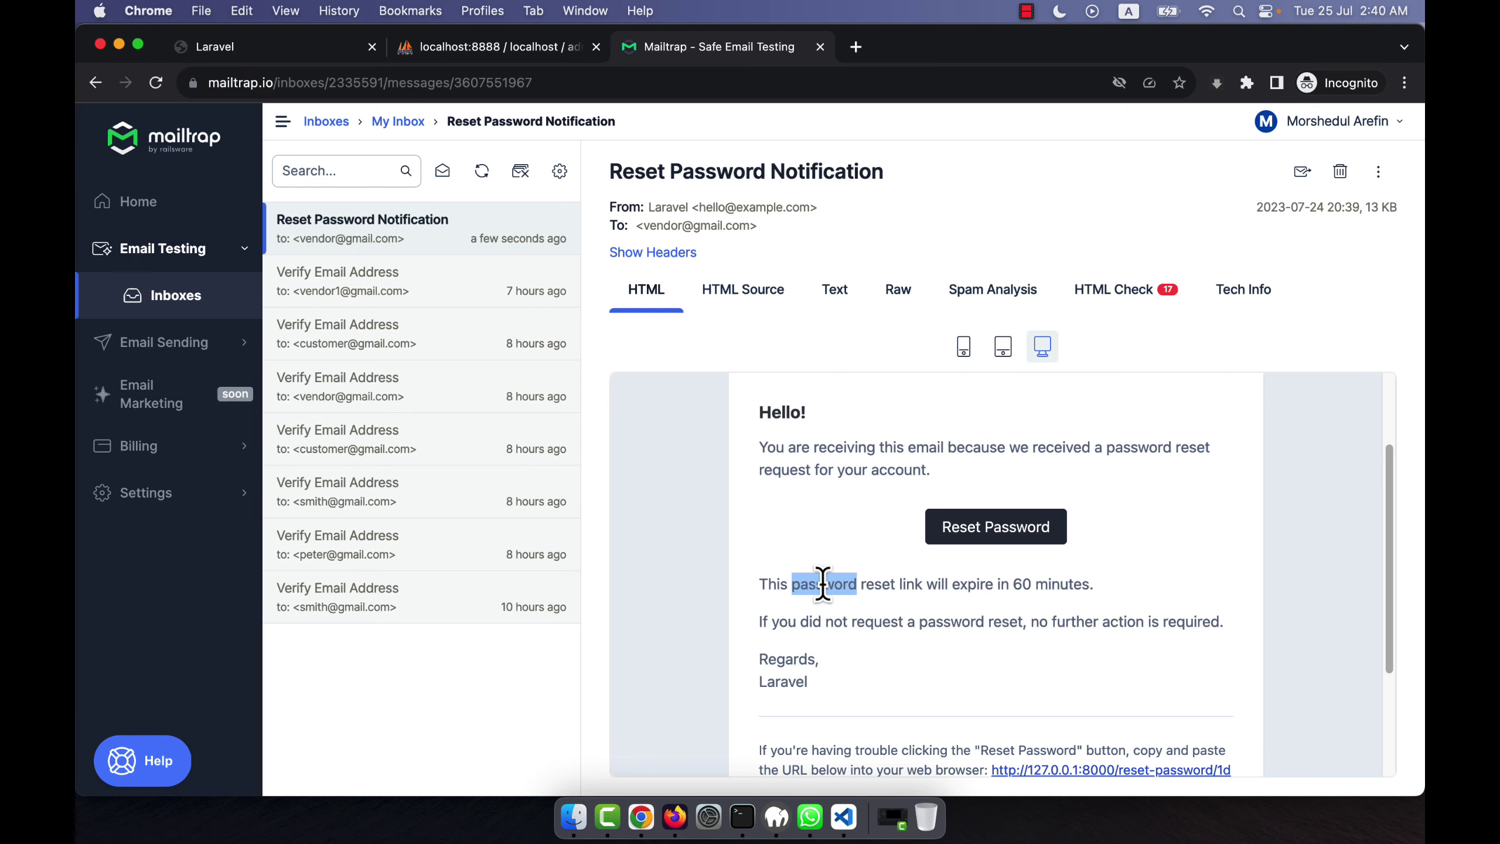
pyautogui.doubleClick(1054, 584)
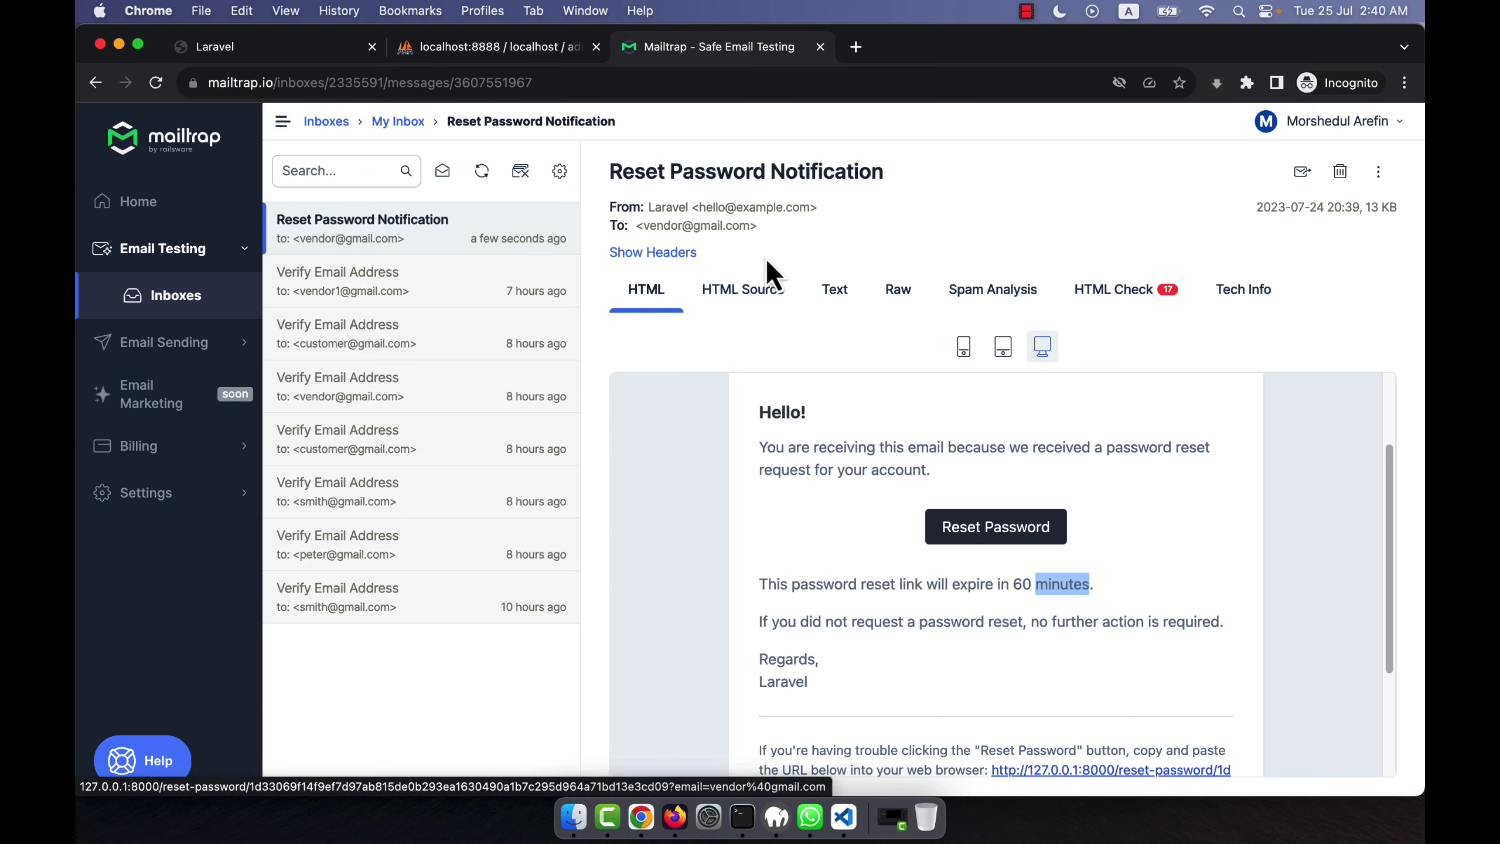
pyautogui.click(474, 54)
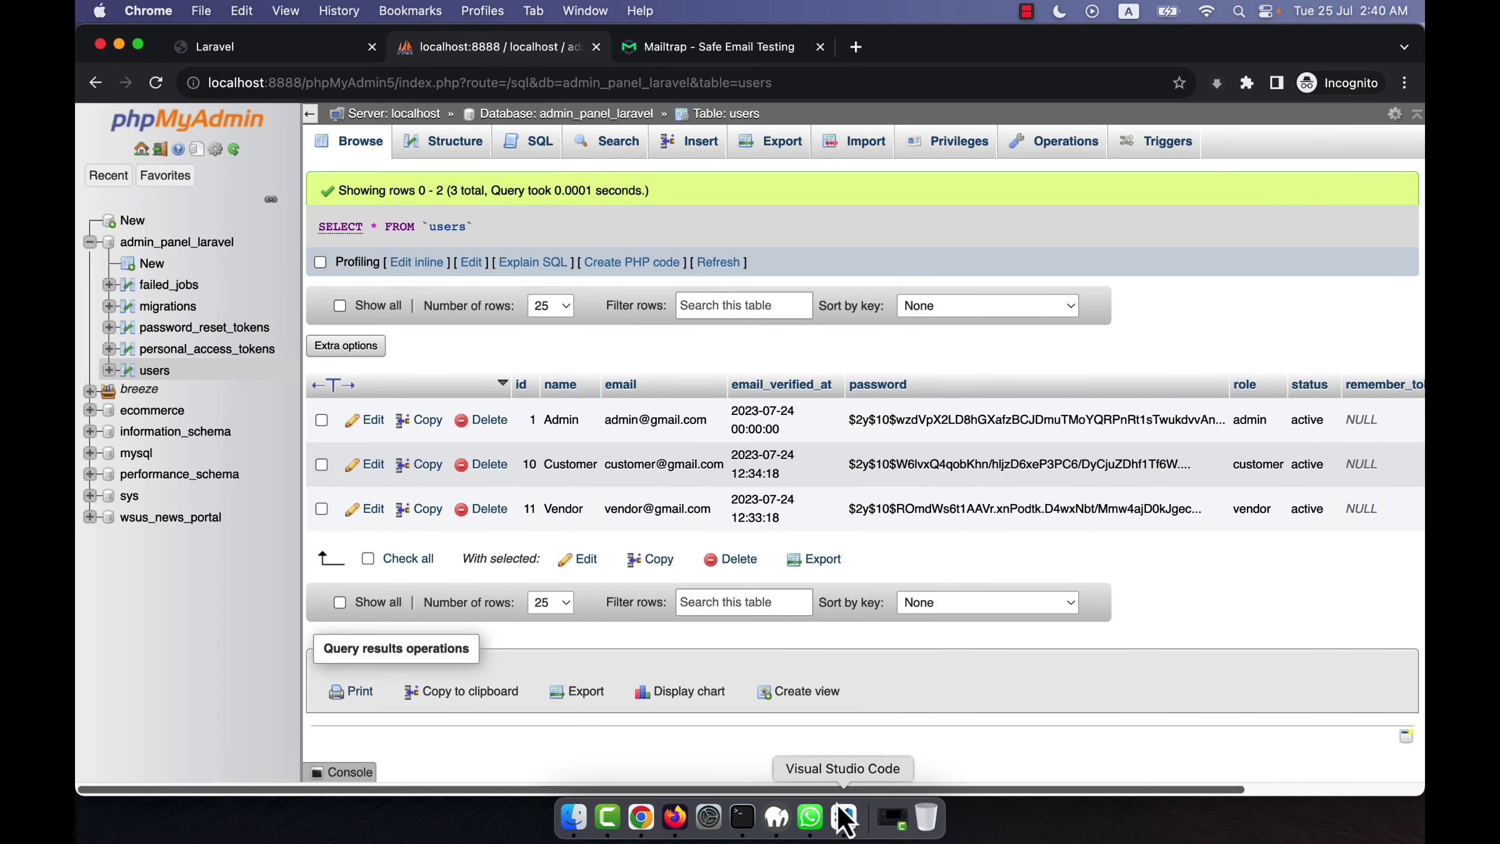
# View the remember_token and timestamp columns in the reloaded users table, then return to the reset email.
pyautogui.hscroll(5, 945, 791)
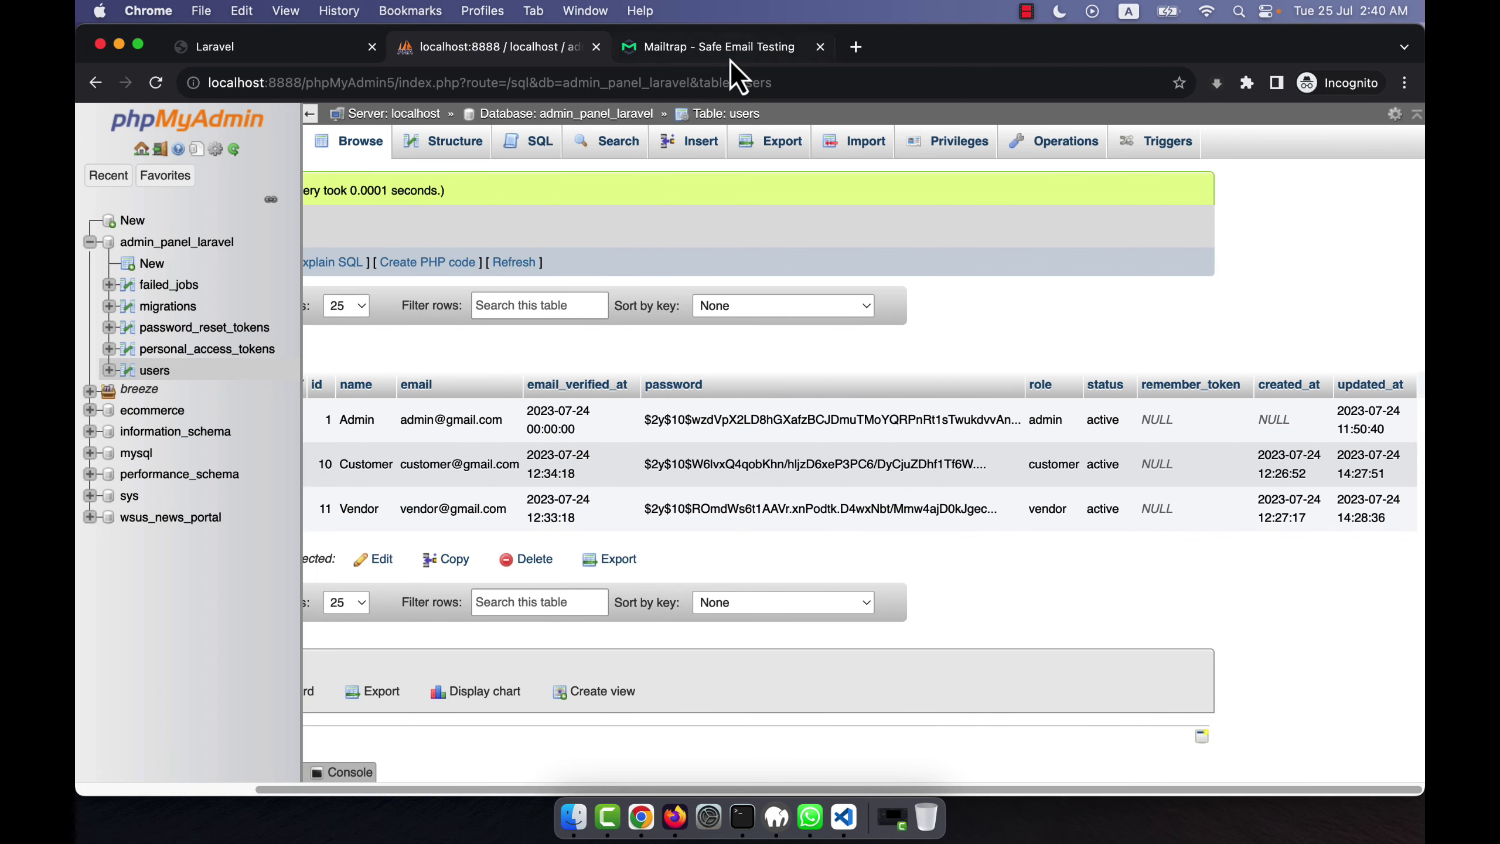
pyautogui.click(730, 113)
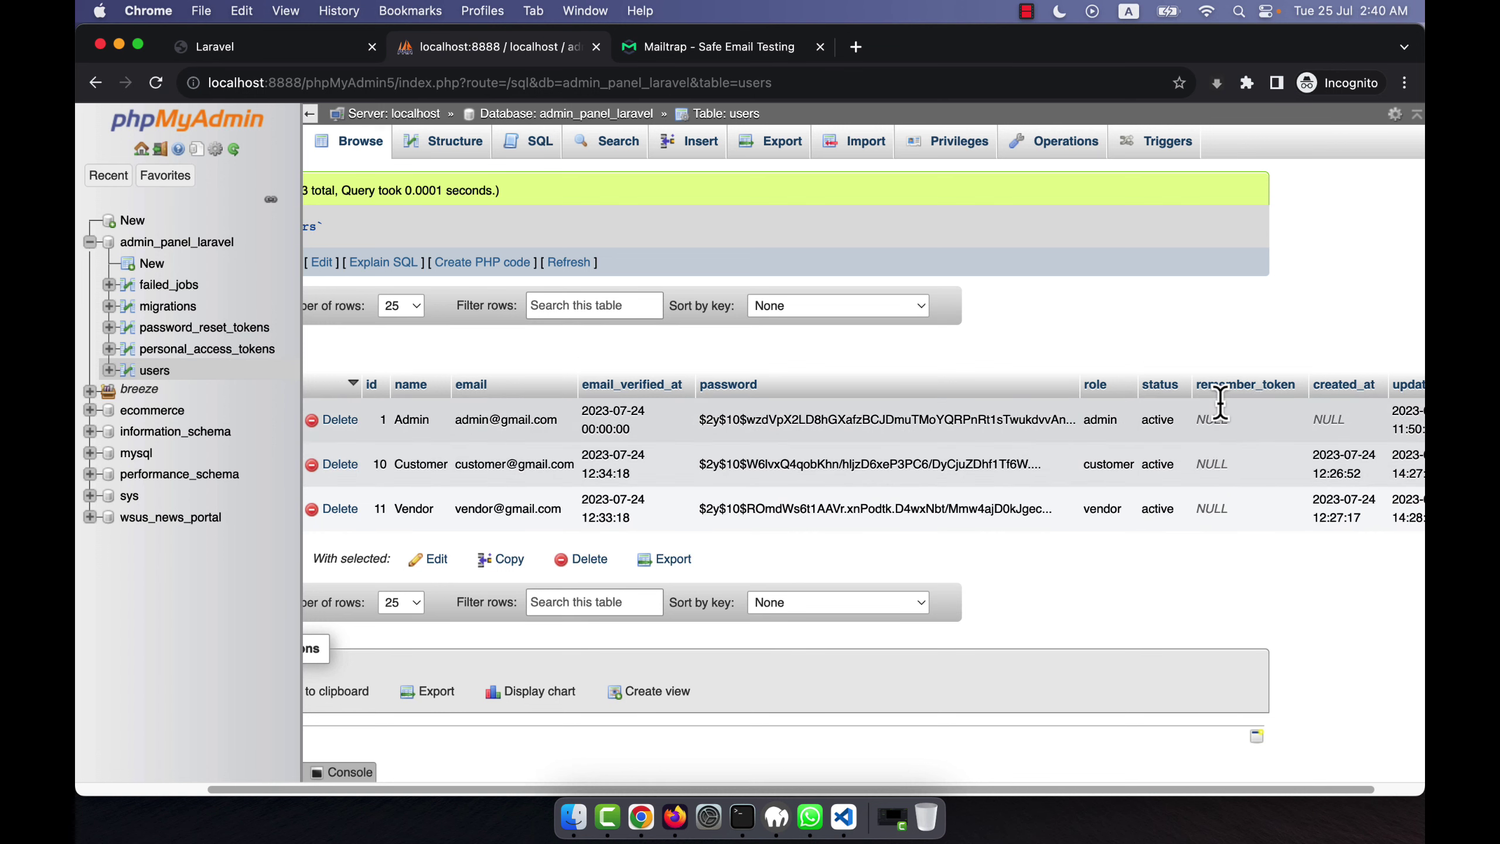
pyautogui.click(702, 47)
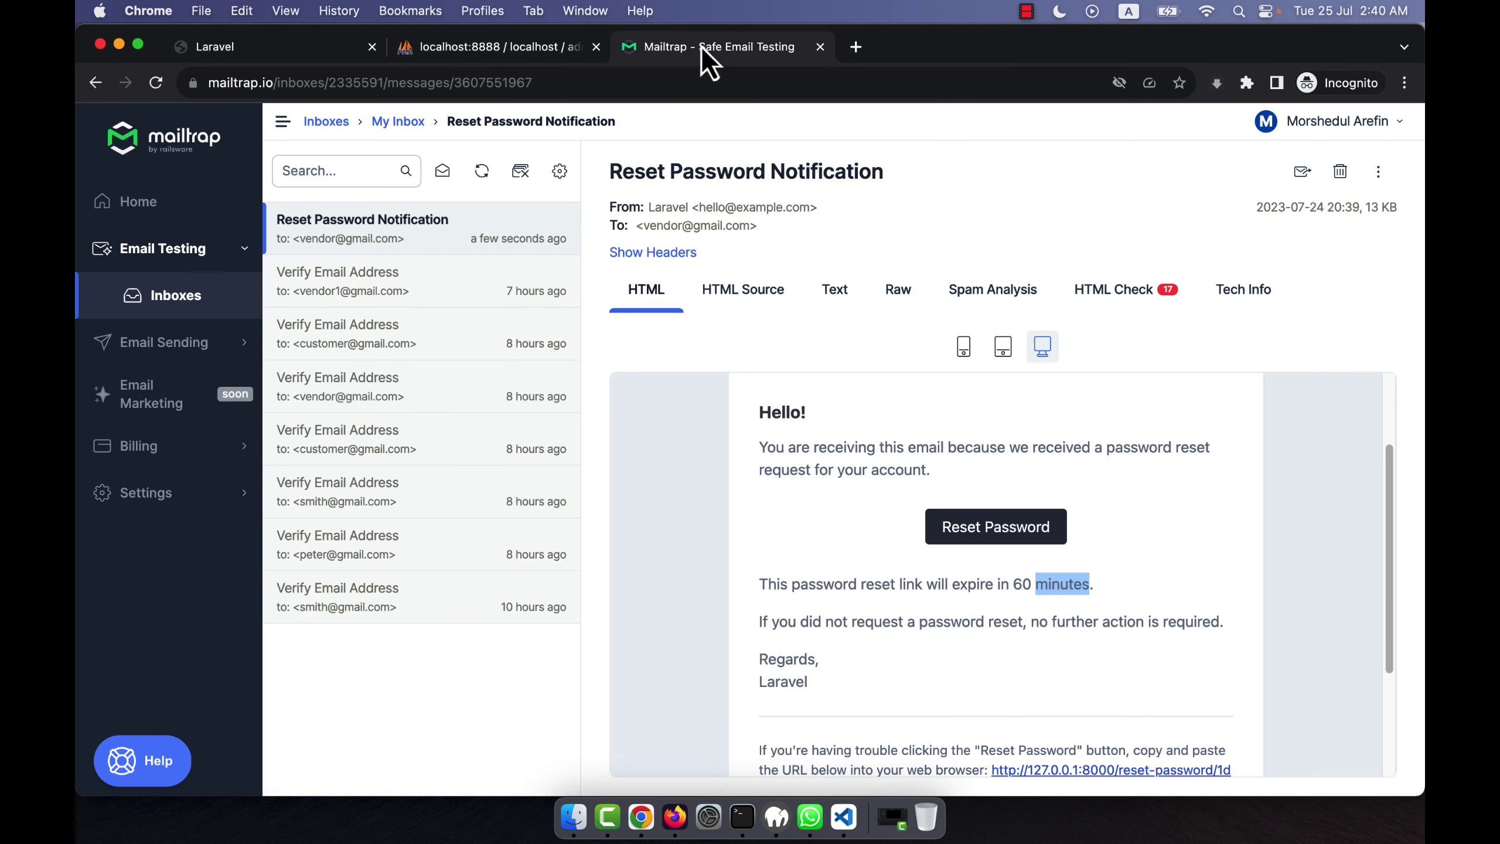
# Follow the email's reset link and submit the vendor's new password in Password and Confirm Password.
pyautogui.click(973, 540)
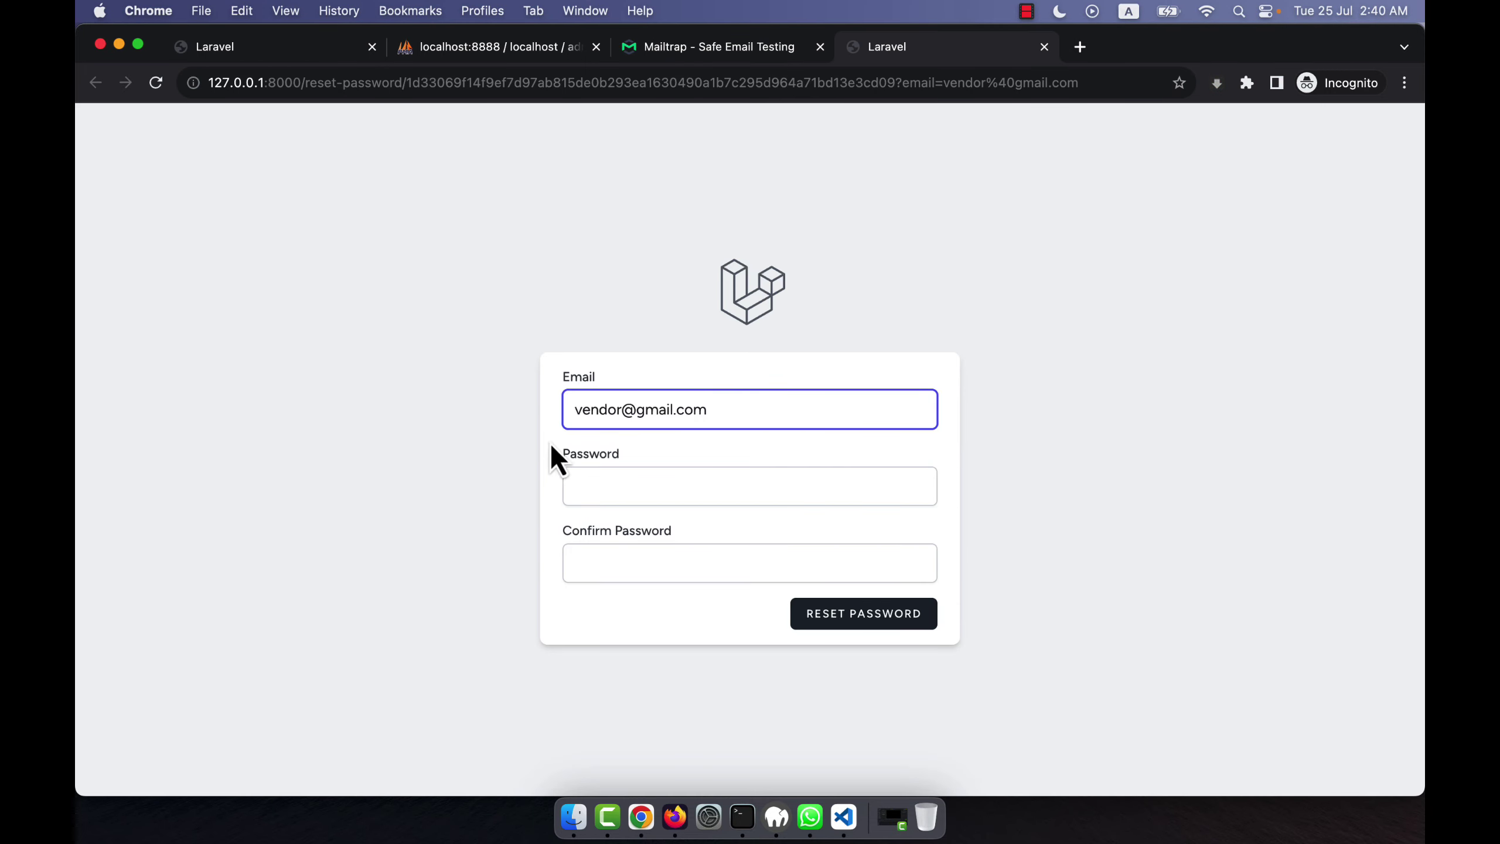
pyautogui.click(601, 489)
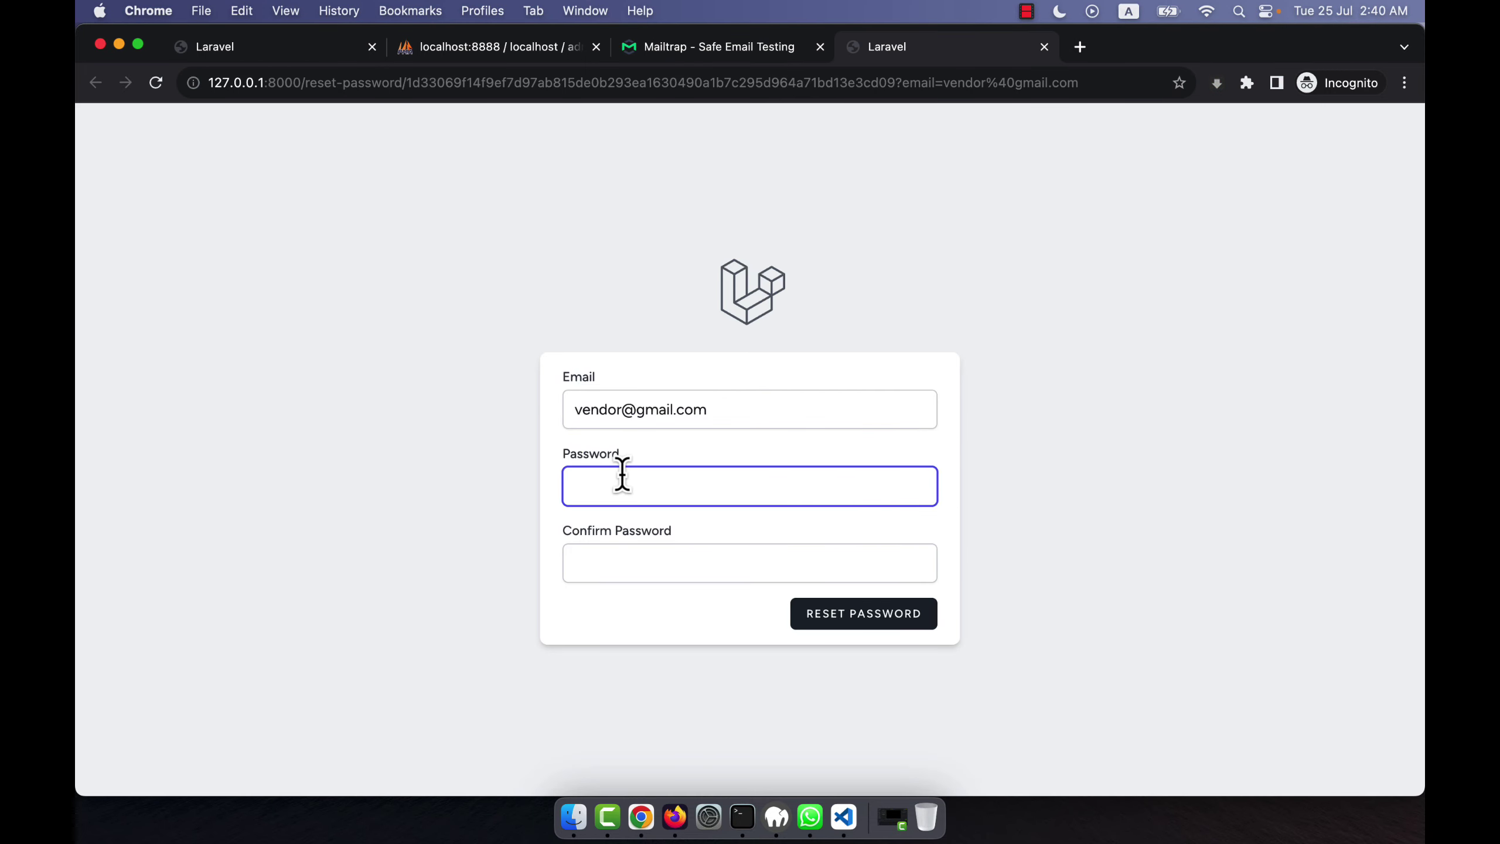
pyautogui.write('pas')
pyautogui.click(601, 563)
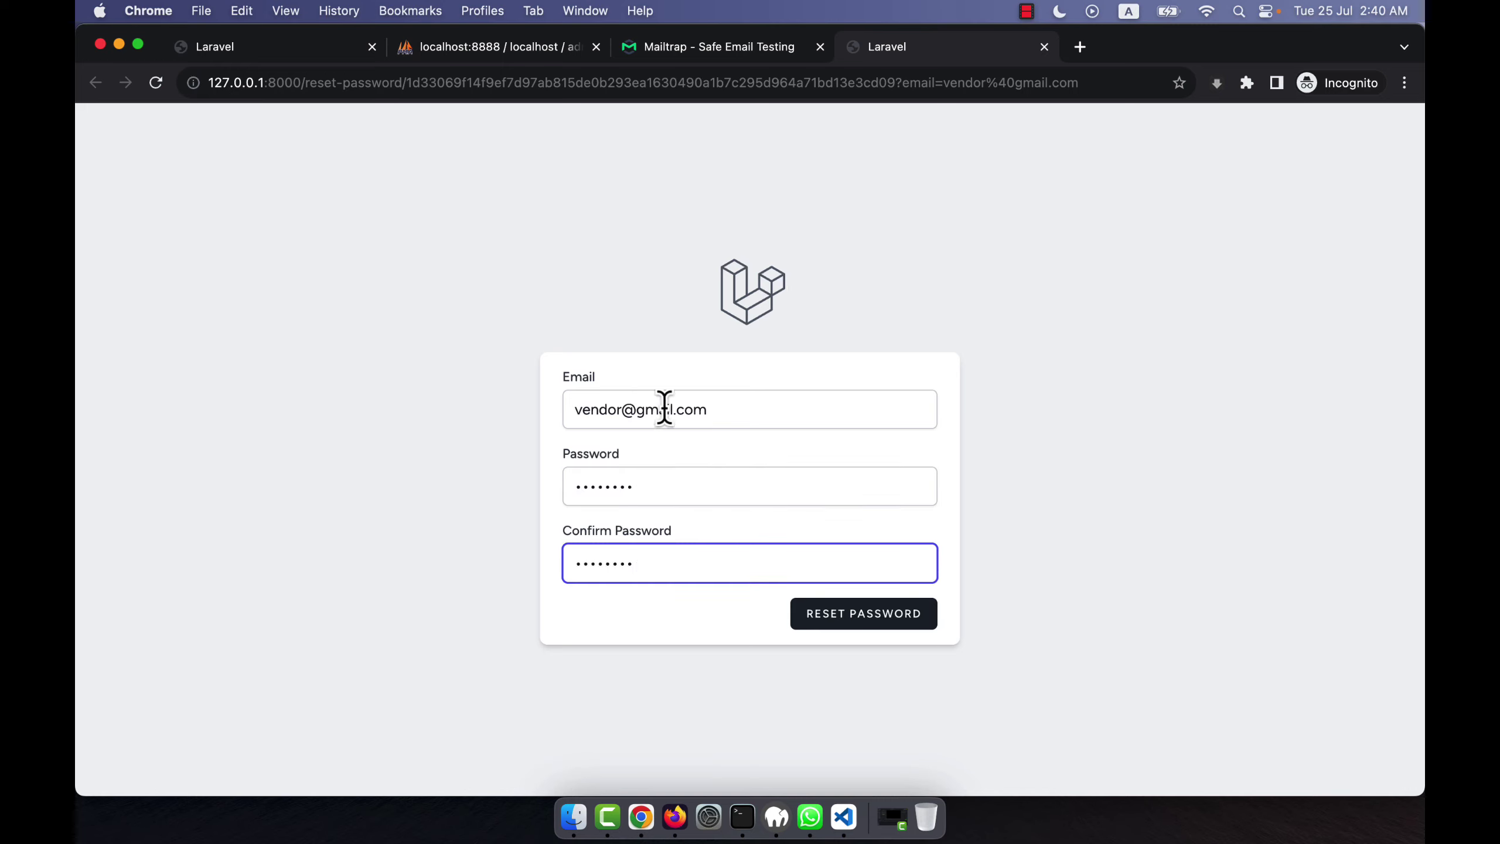
pyautogui.click(886, 624)
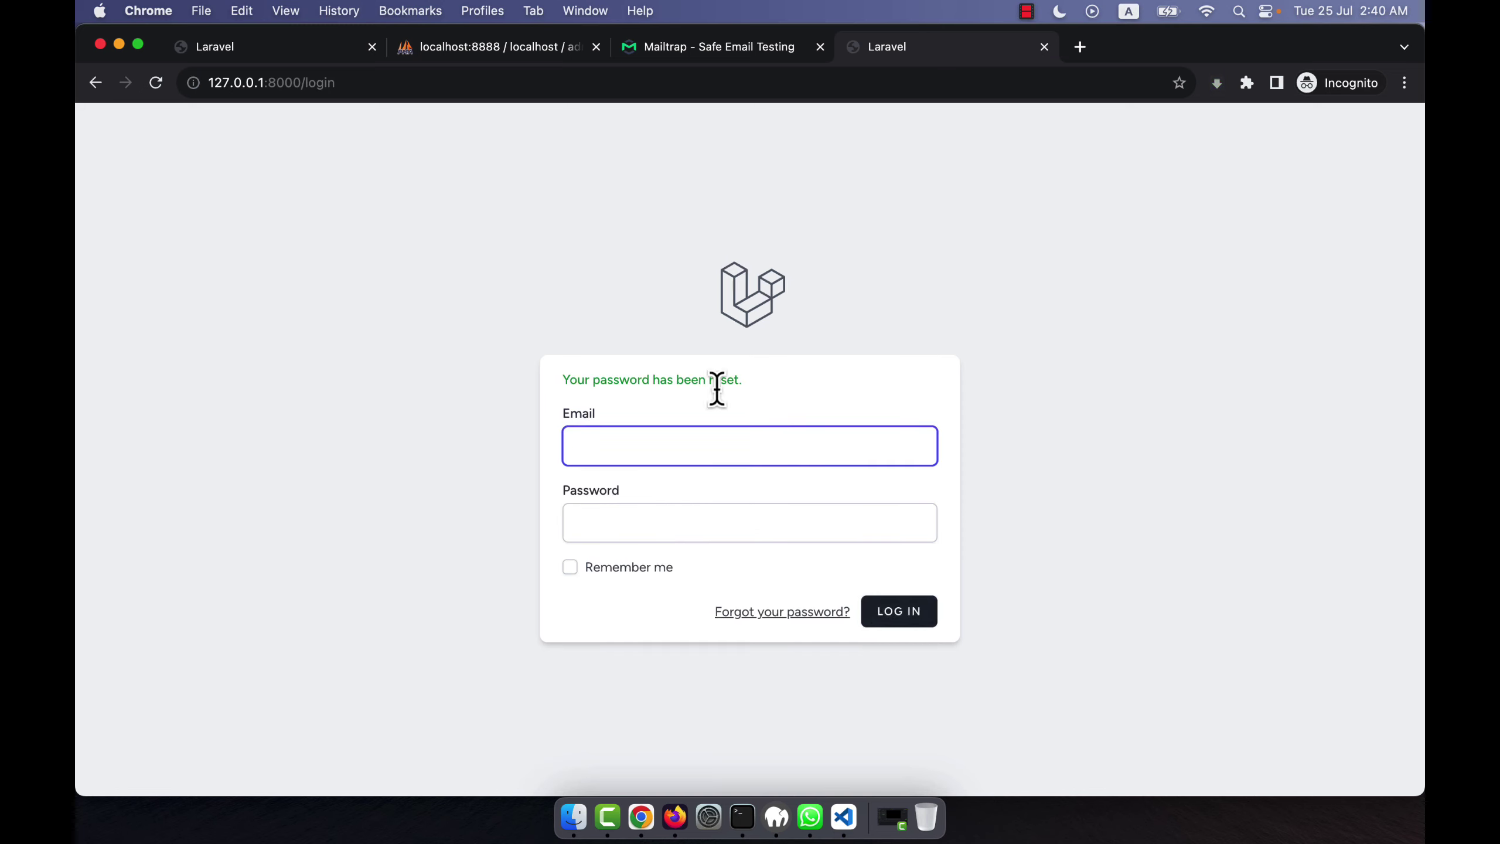
# Check the users table, then trim the forgot-password path from the Laravel URL to load the welcome page.
pyautogui.click(555, 49)
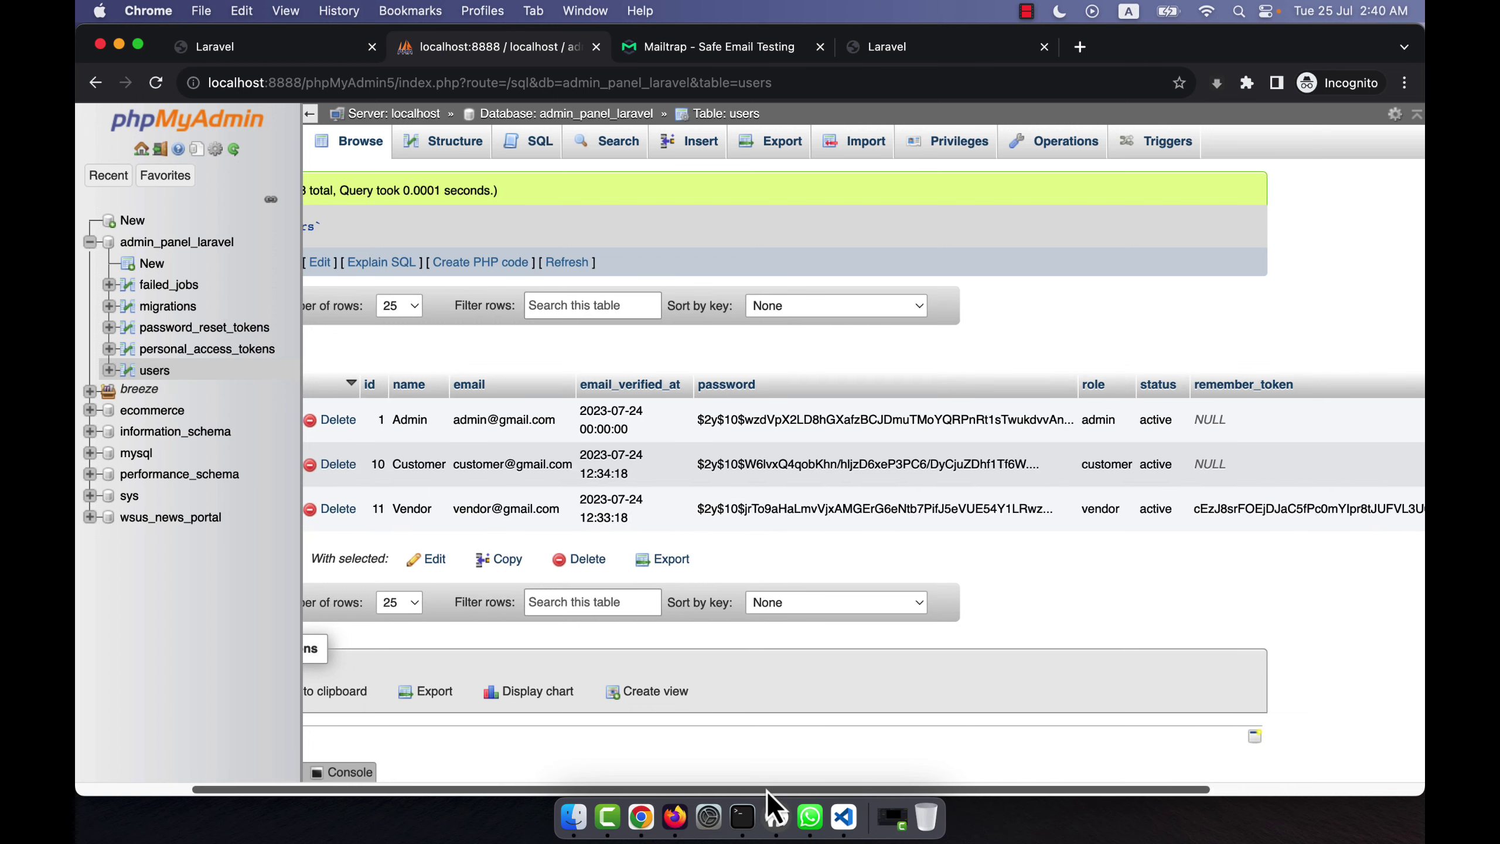
pyautogui.moveTo(766, 788); pyautogui.dragTo(1098, 816)
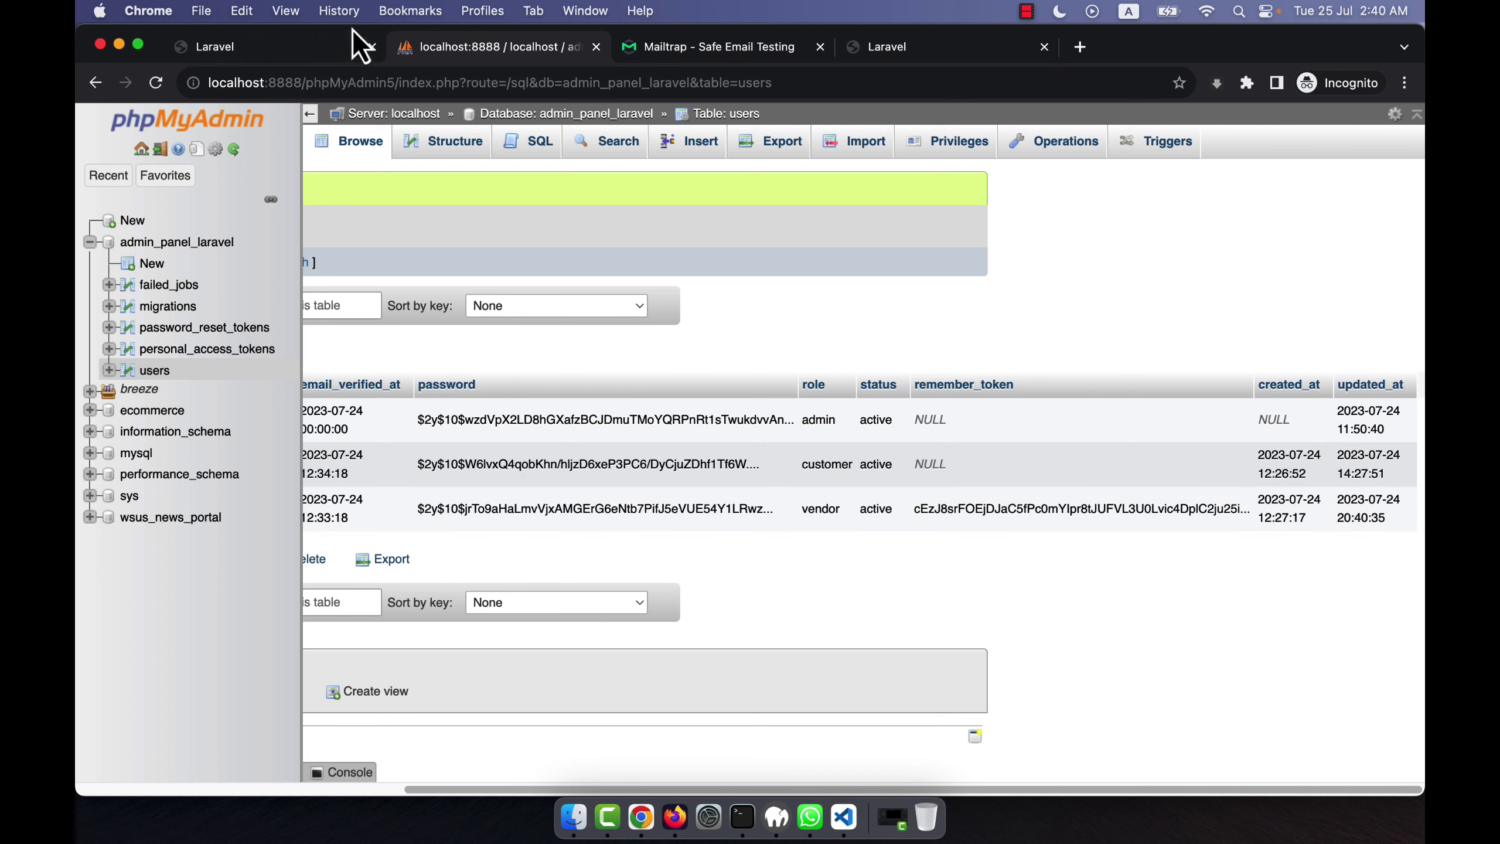
pyautogui.click(266, 51)
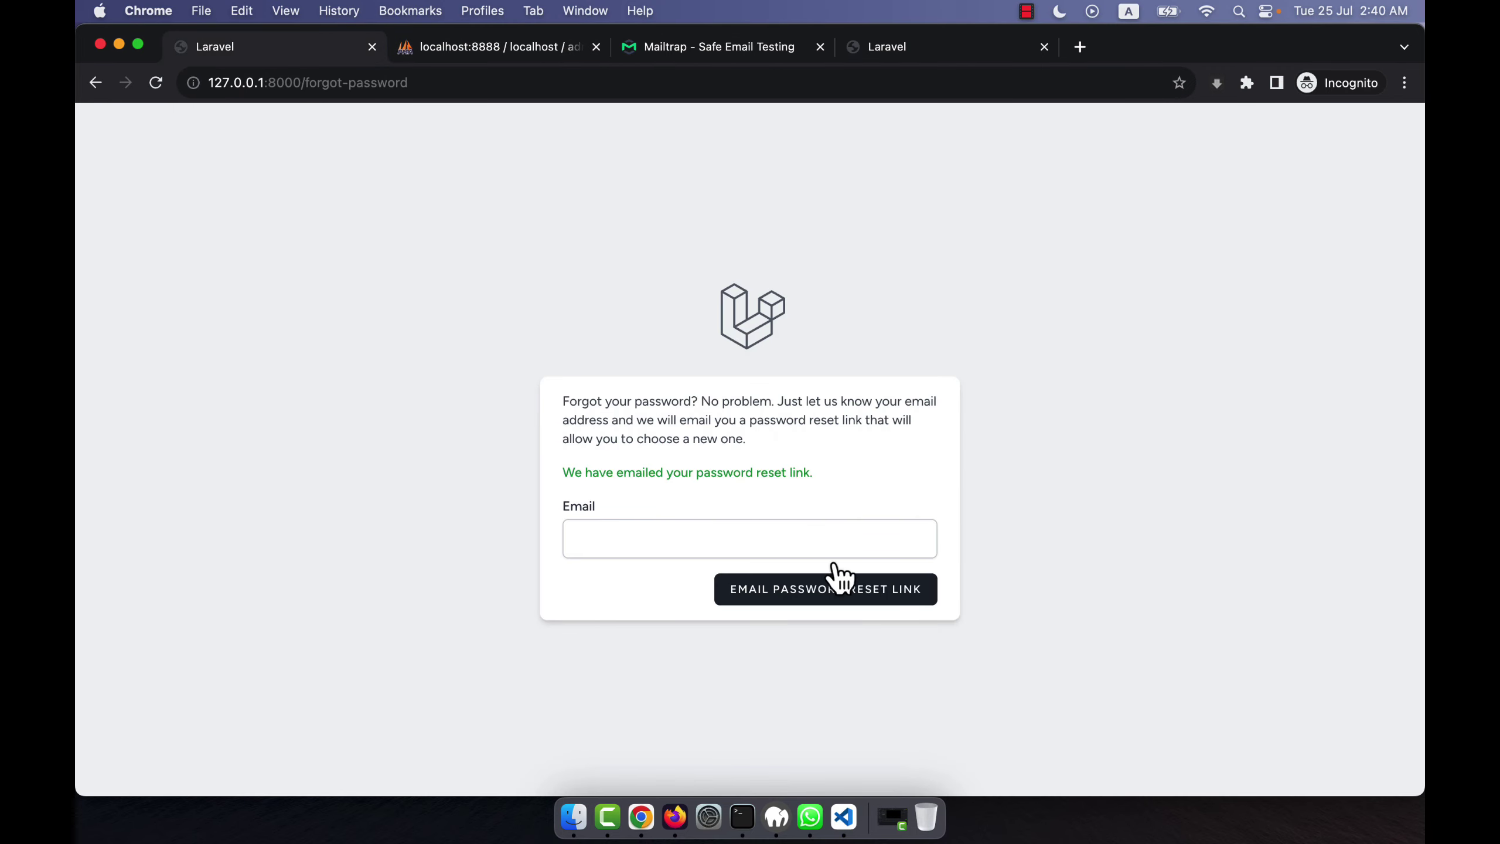
pyautogui.moveTo(305, 82); pyautogui.dragTo(740, 81)
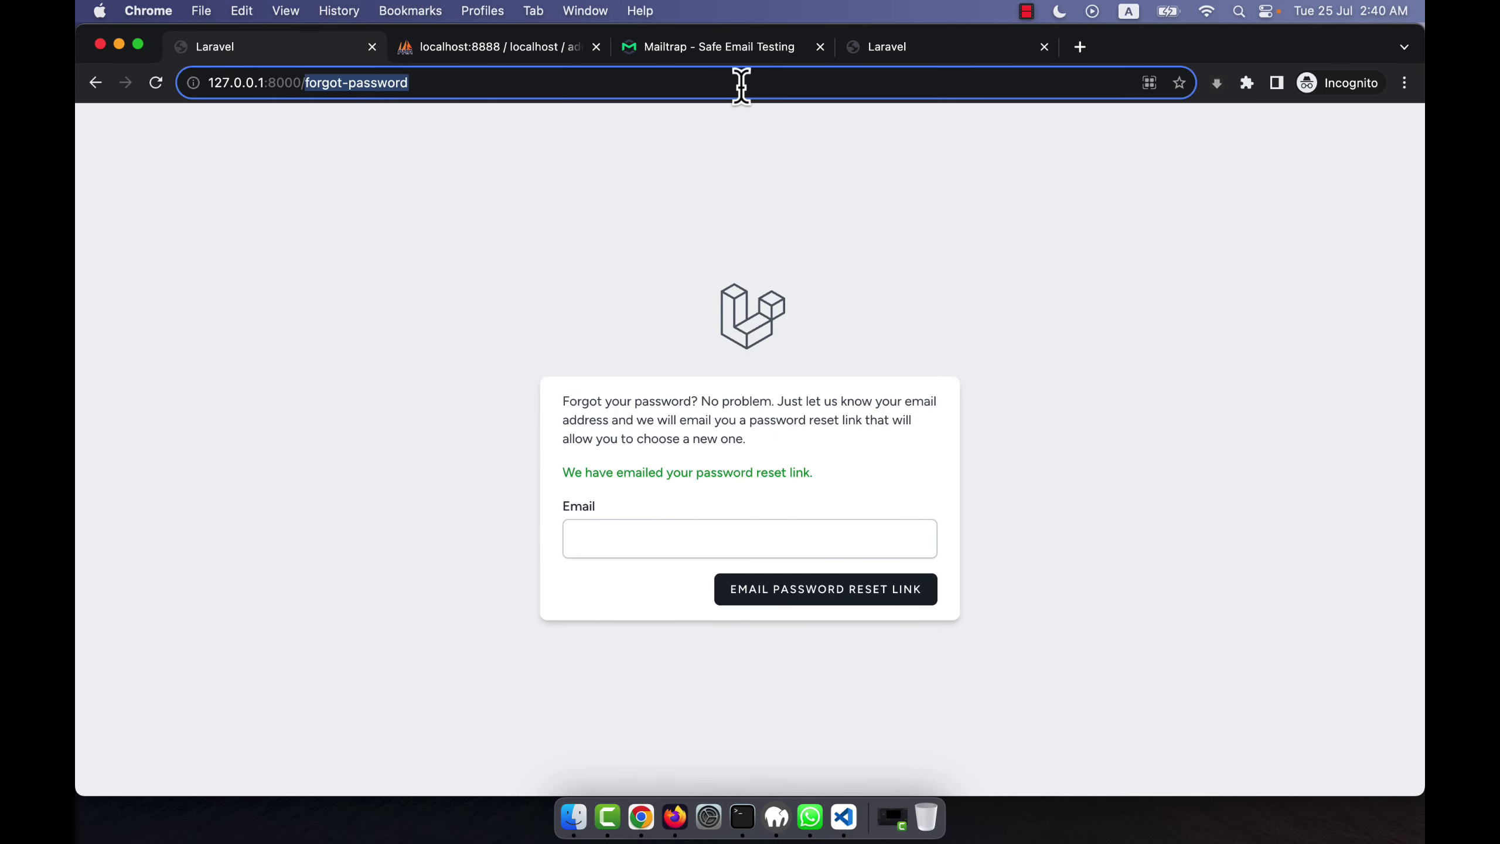
pyautogui.press('BackSpace')
pyautogui.press('Return')
# Reload the users table to see the vendor's remember_token, then return to the Mailtrap reset email.
pyautogui.click(504, 49)
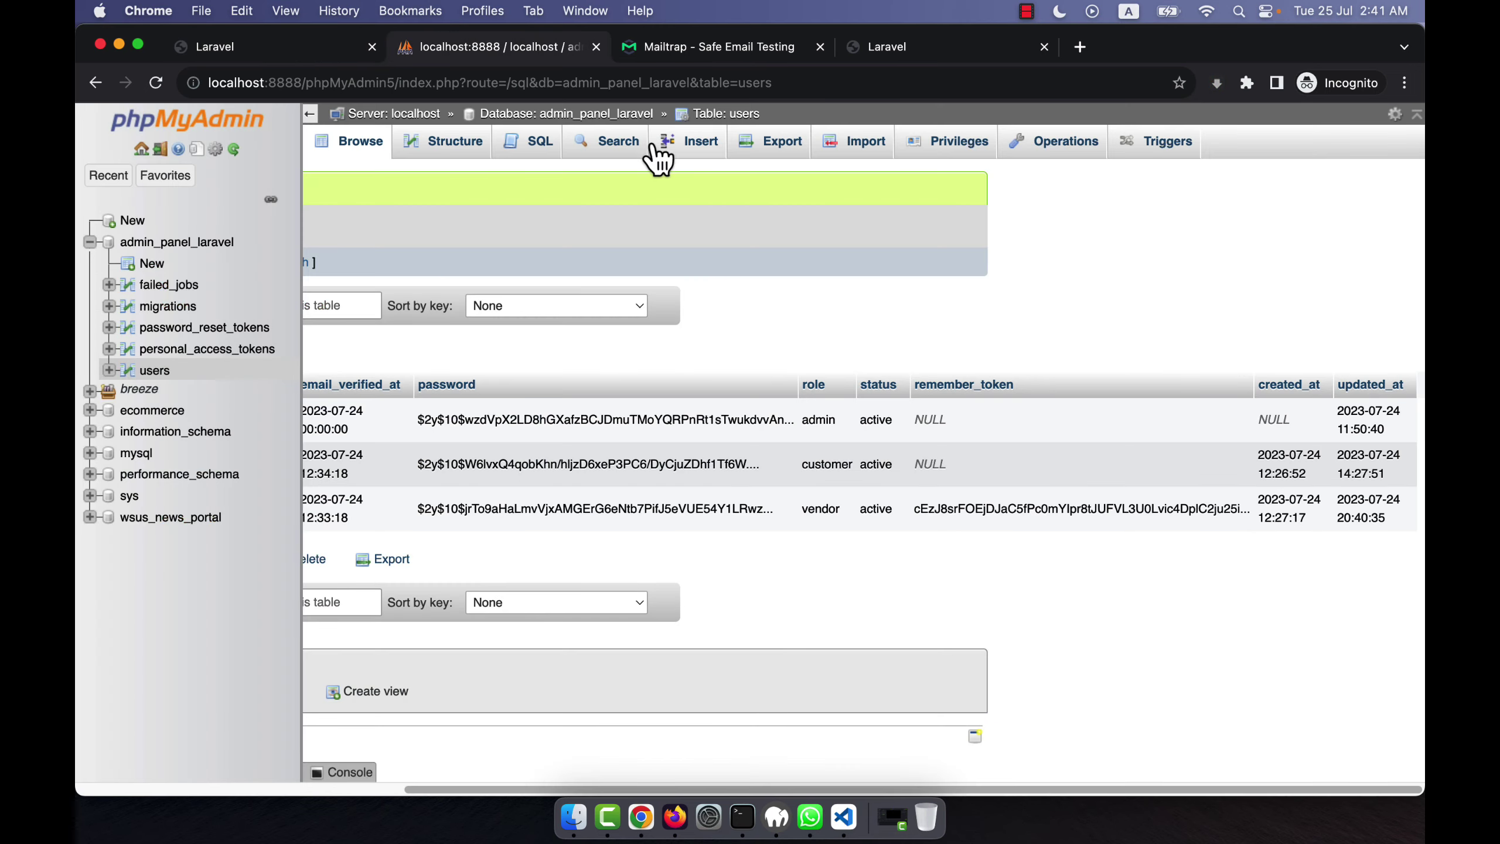
pyautogui.click(749, 116)
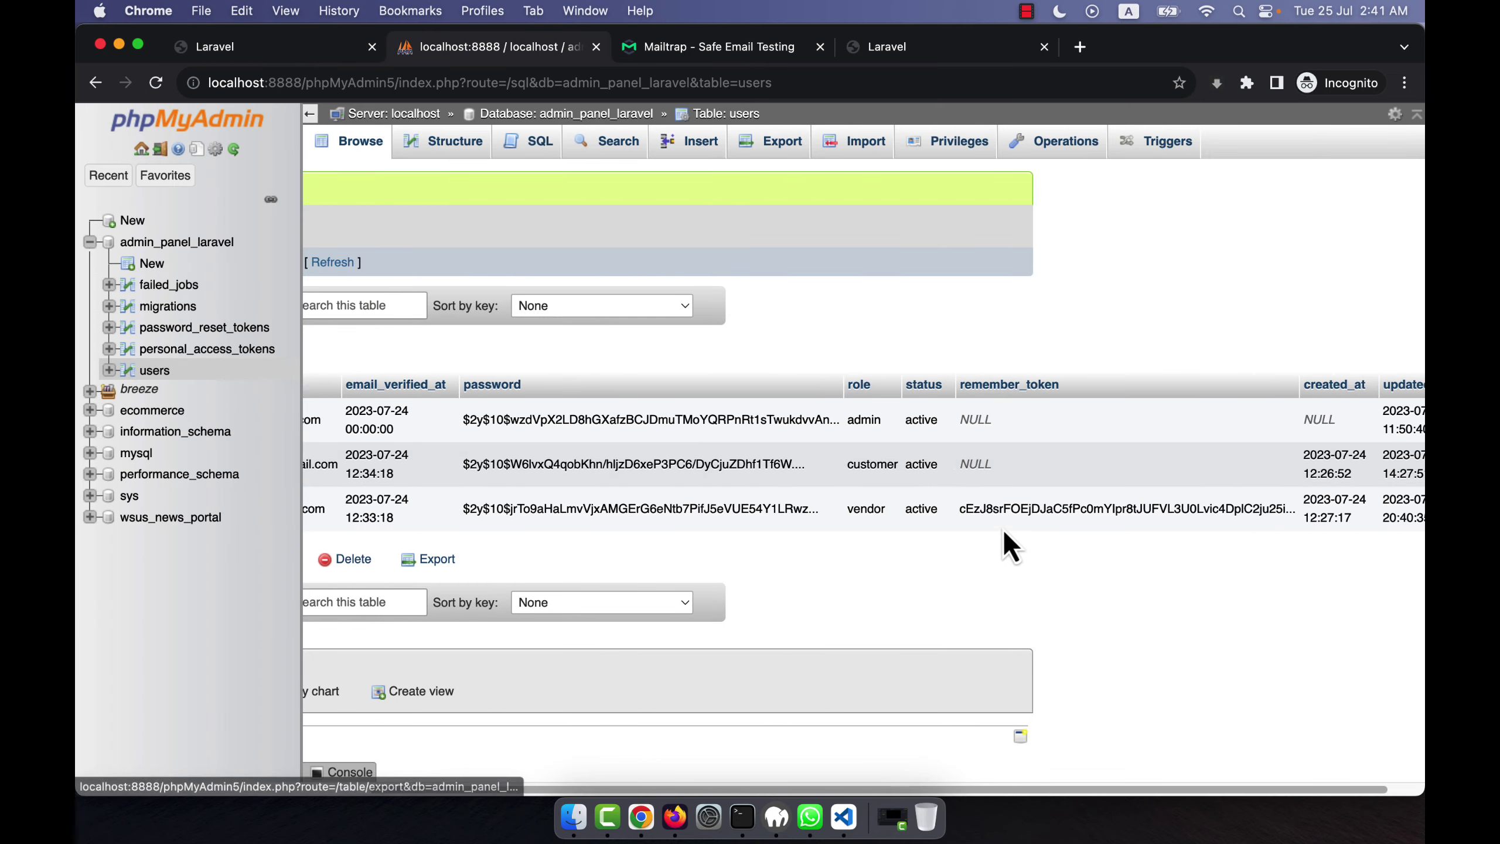
pyautogui.click(668, 46)
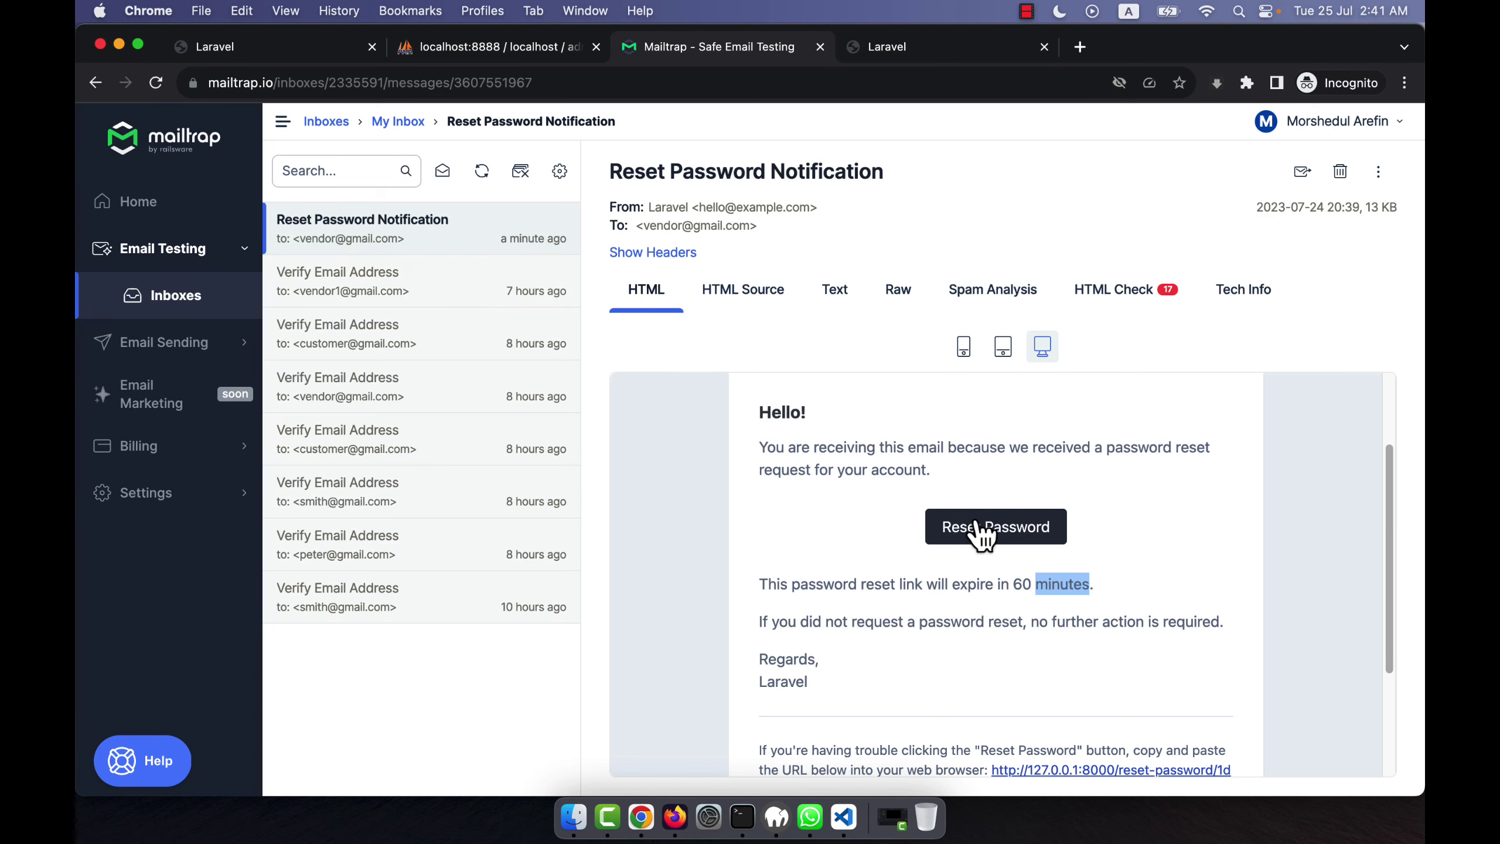
# Reuse the email's reset link to submit a new vendor password, getting an invalid-token error.
pyautogui.click(999, 535)
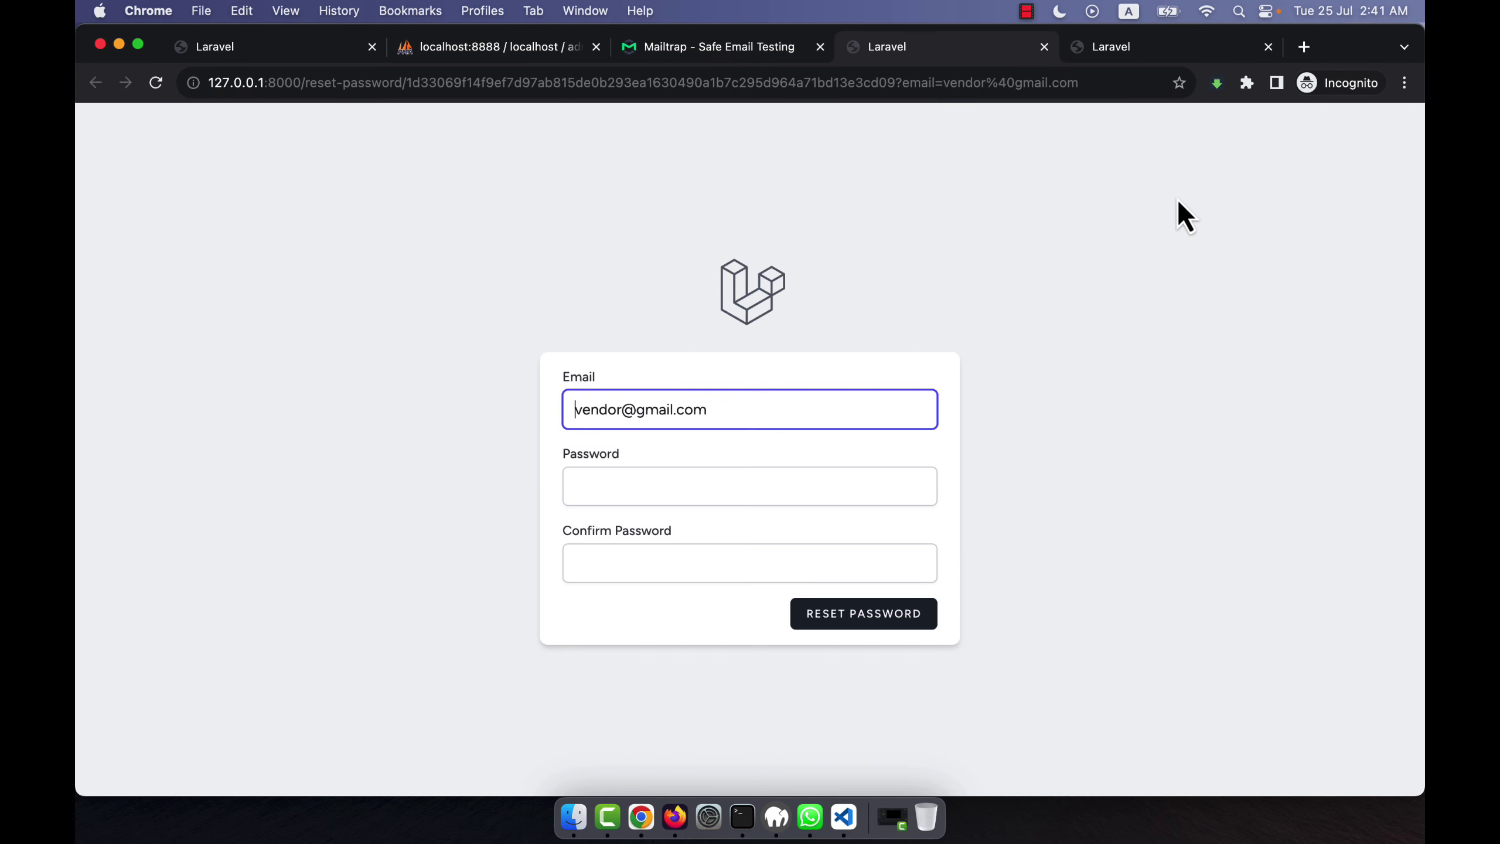
pyautogui.click(1267, 48)
pyautogui.click(604, 478)
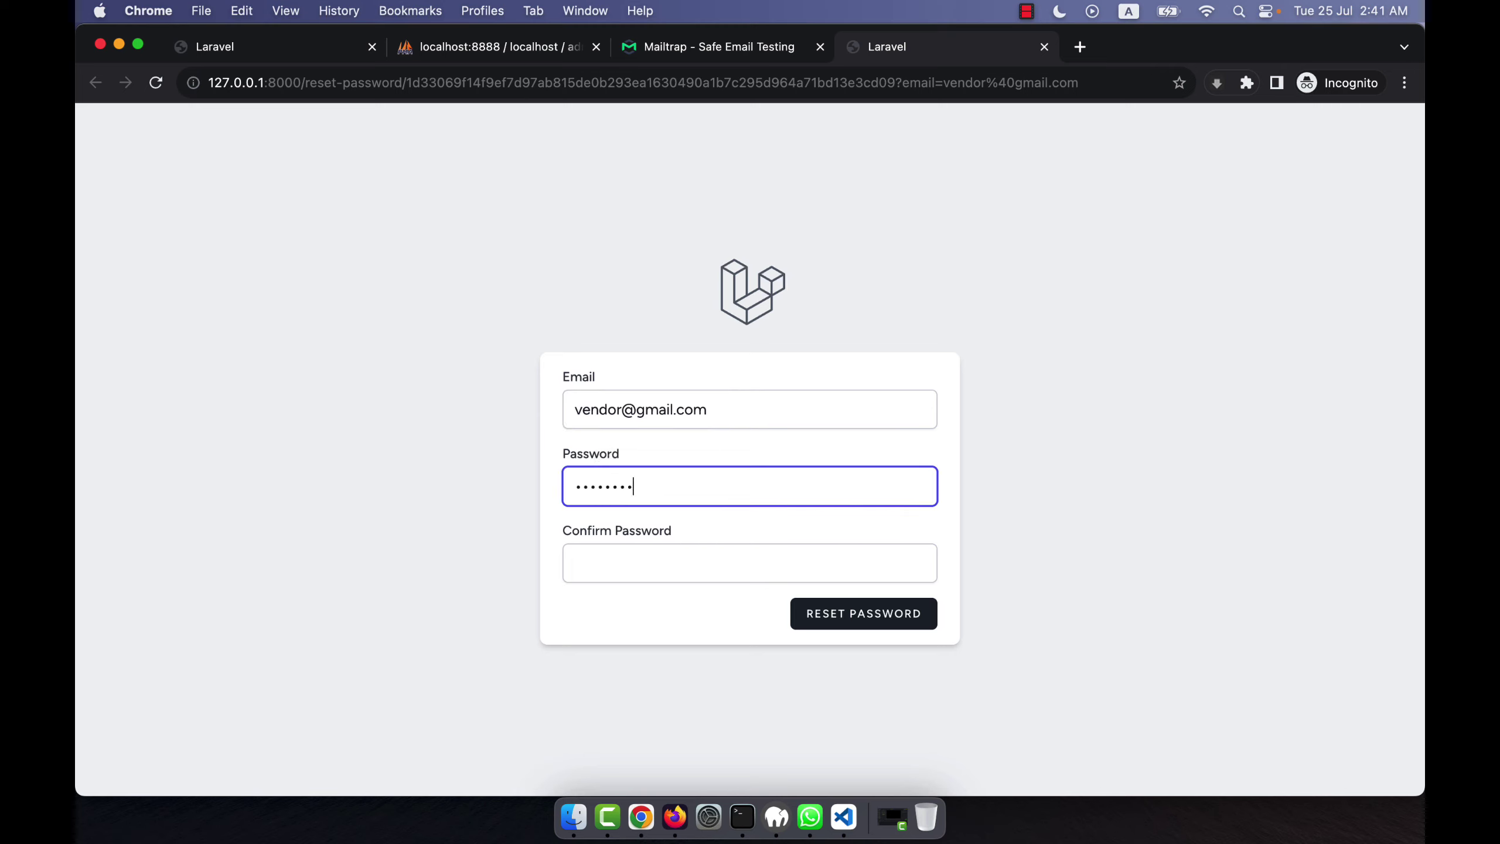
pyautogui.click(604, 562)
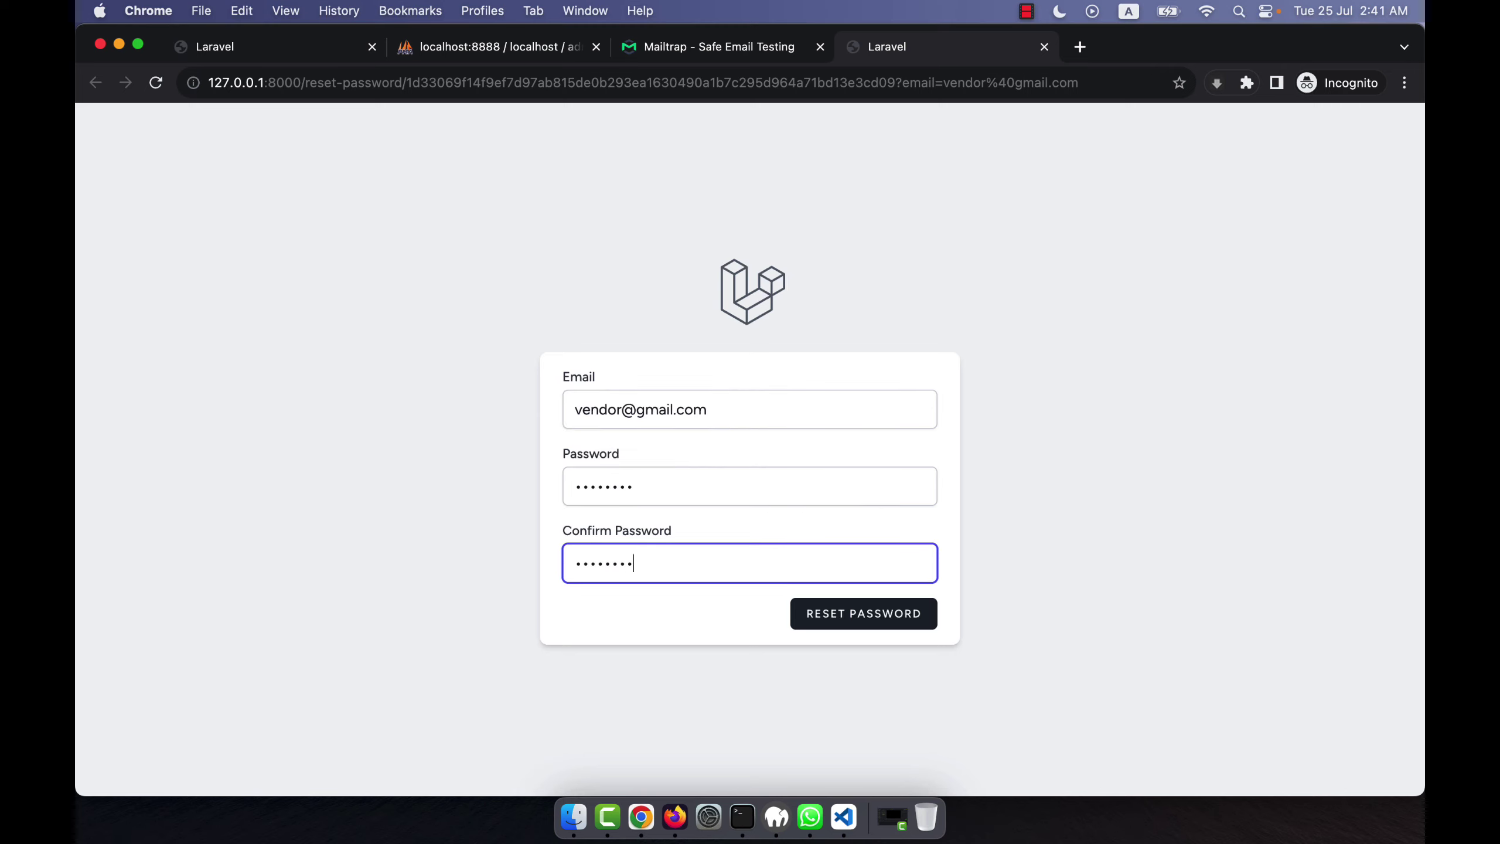
pyautogui.click(809, 615)
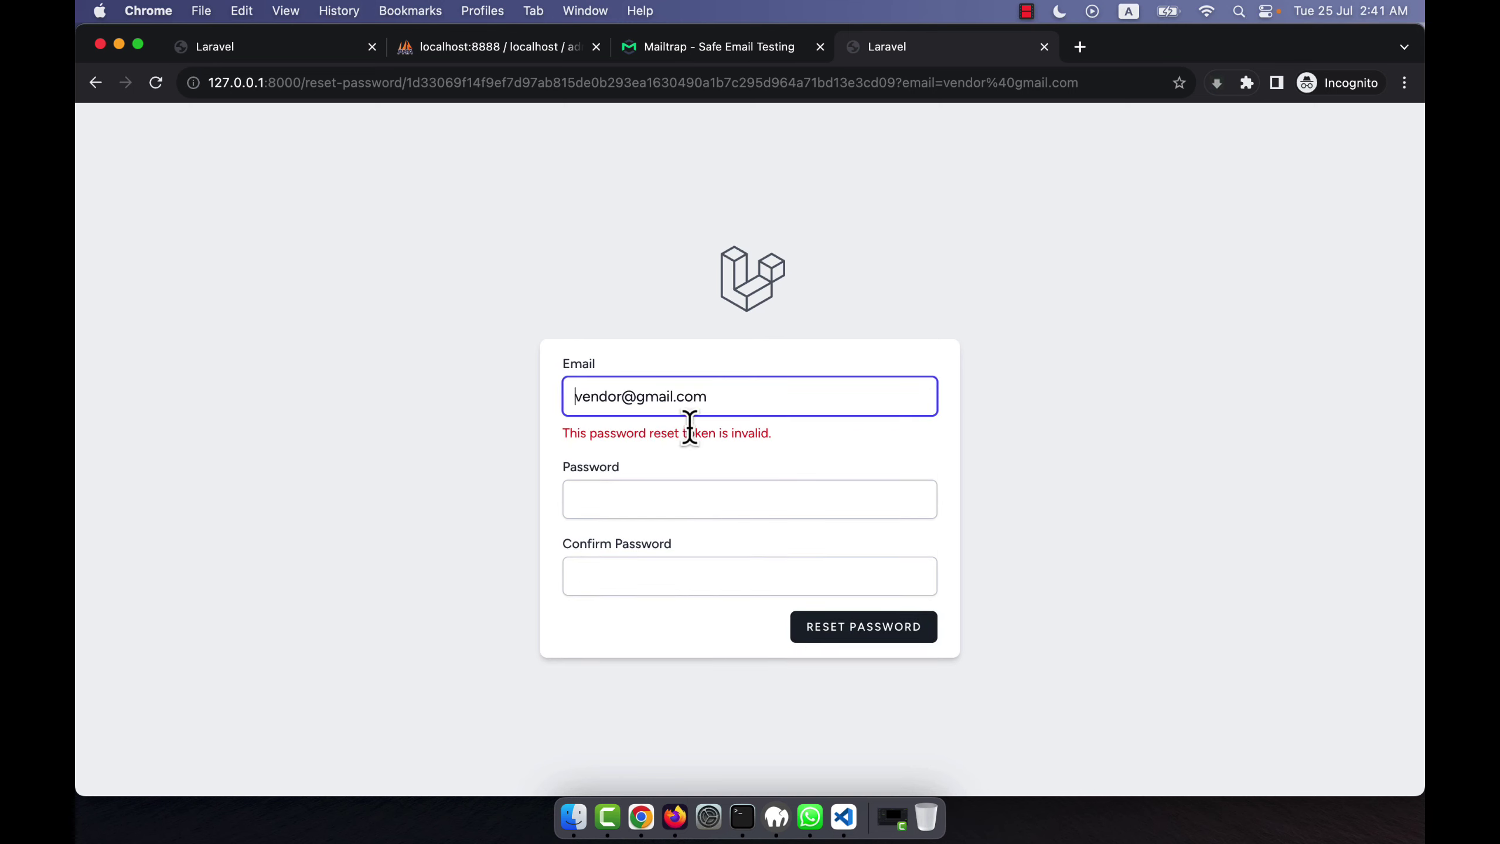
pyautogui.moveTo(559, 435); pyautogui.dragTo(772, 452)
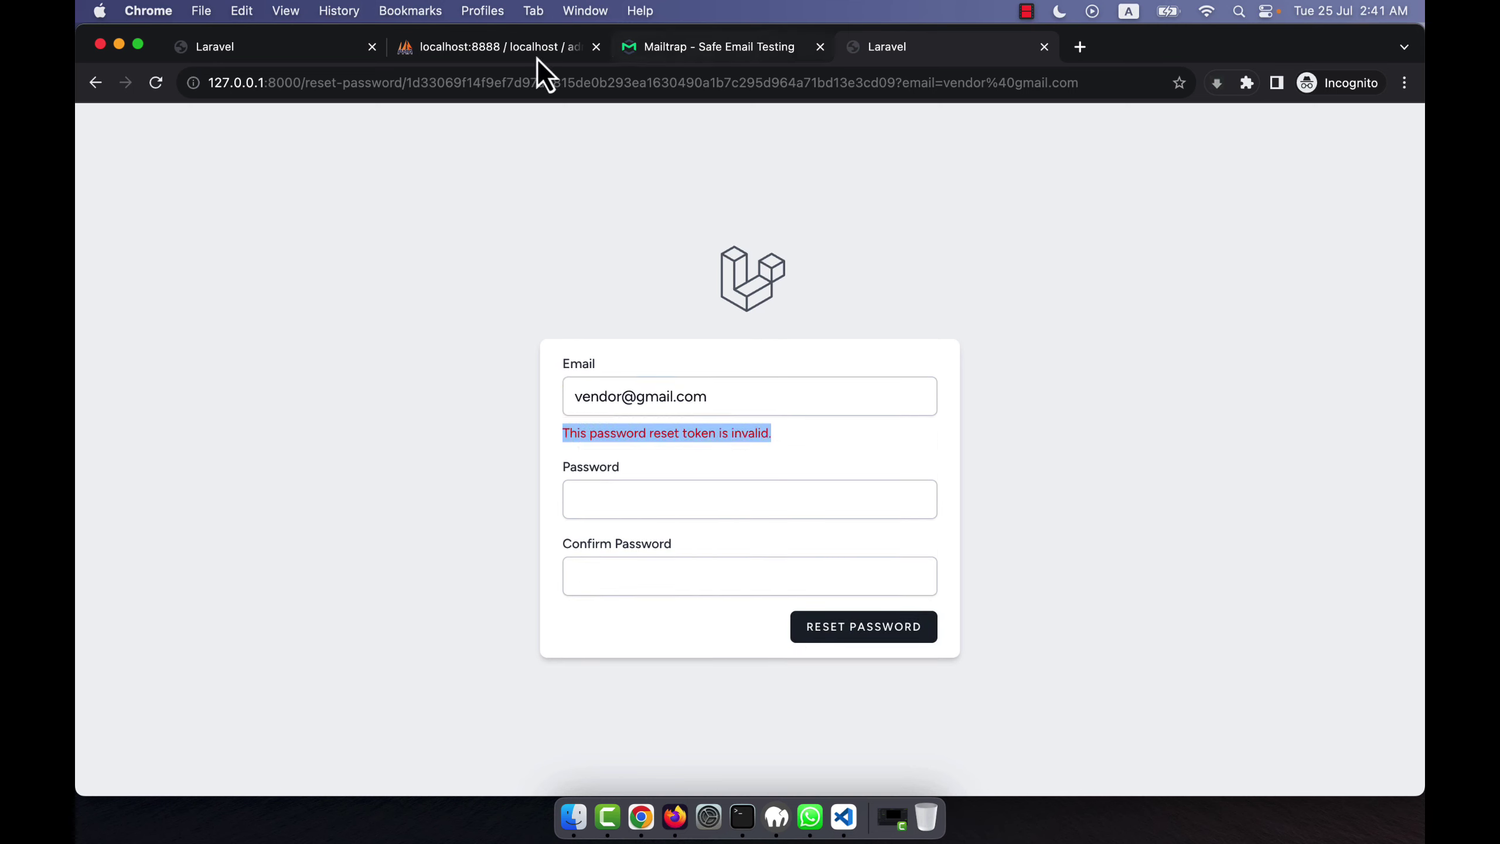
# Reopen the reset link and compare the token in its URL against the users table.
pyautogui.click(469, 52)
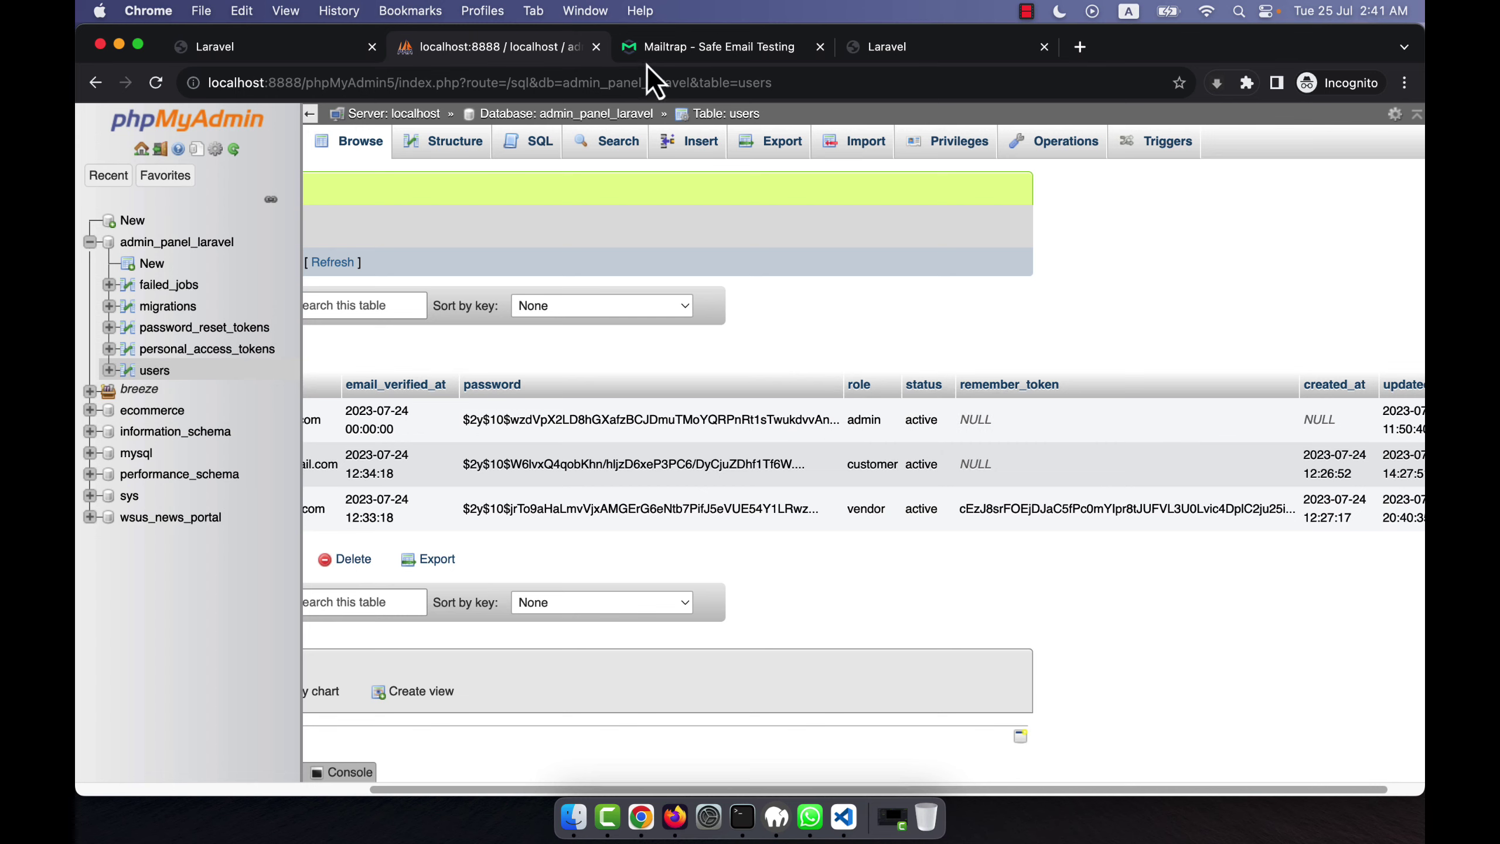
pyautogui.click(654, 51)
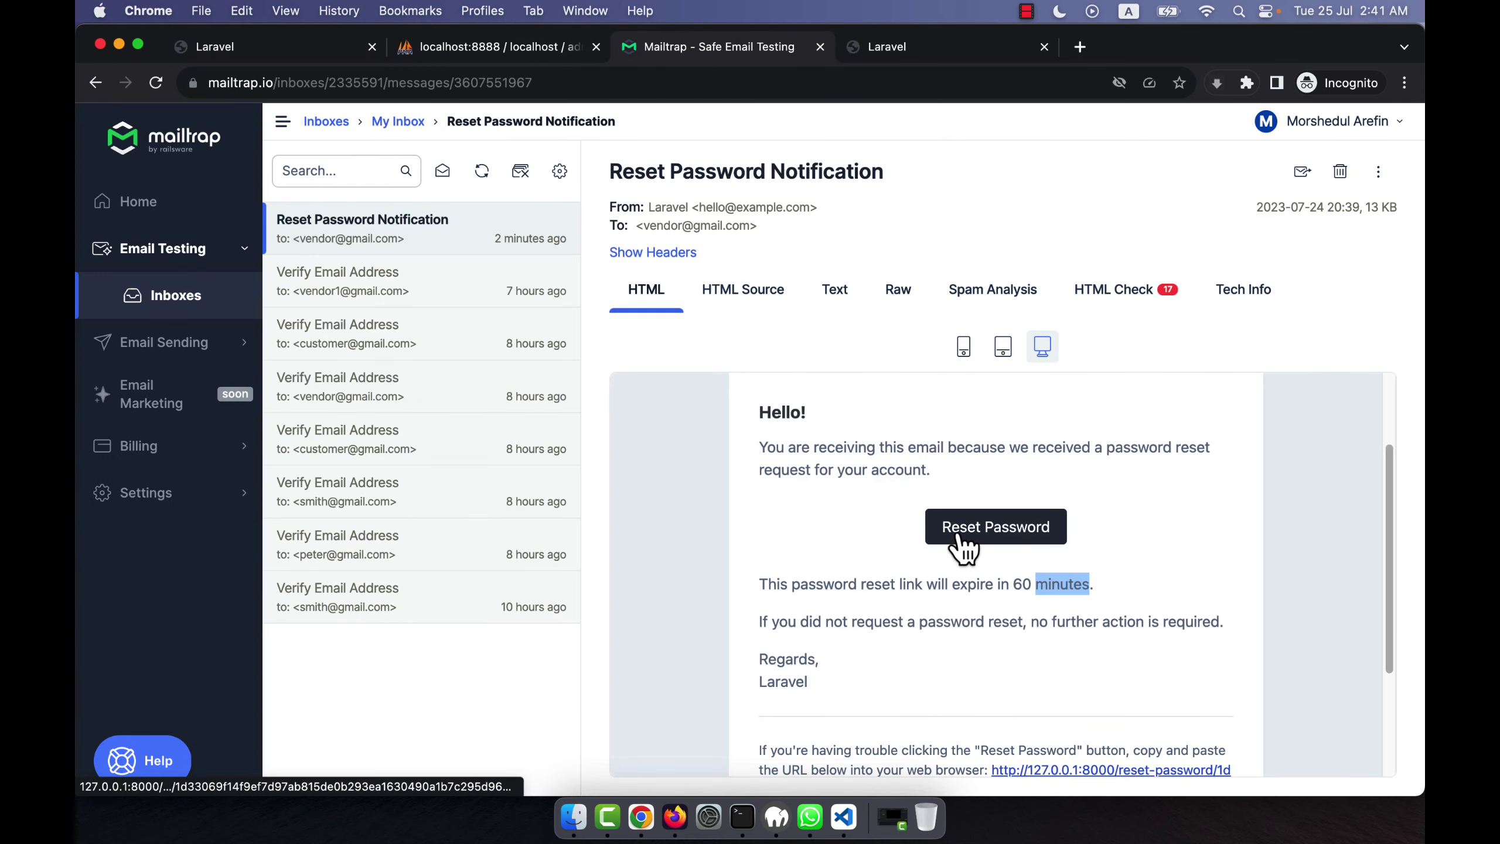
pyautogui.click(954, 543)
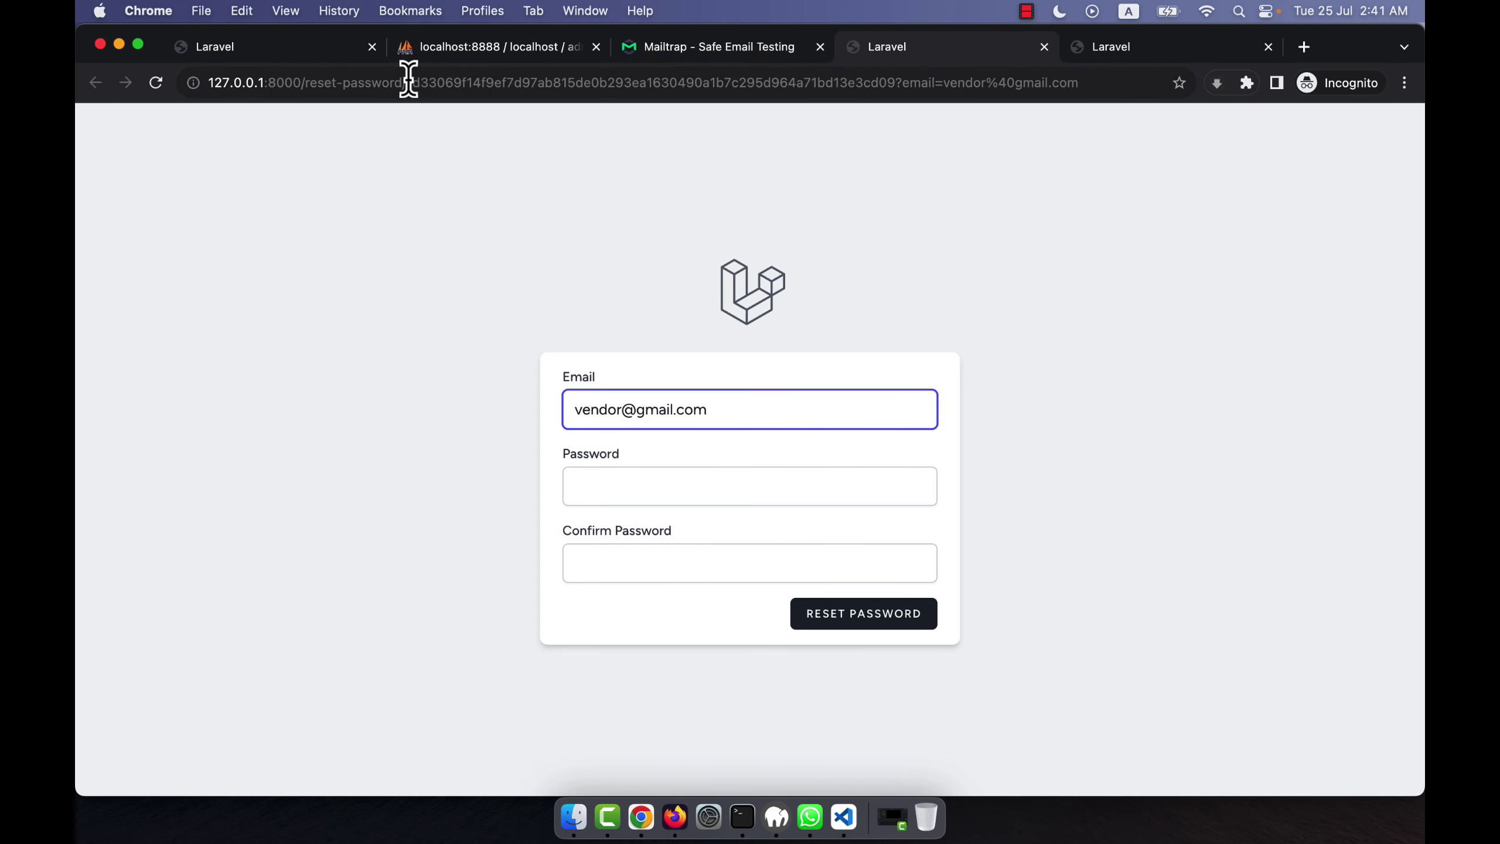
pyautogui.moveTo(408, 78); pyautogui.dragTo(900, 81)
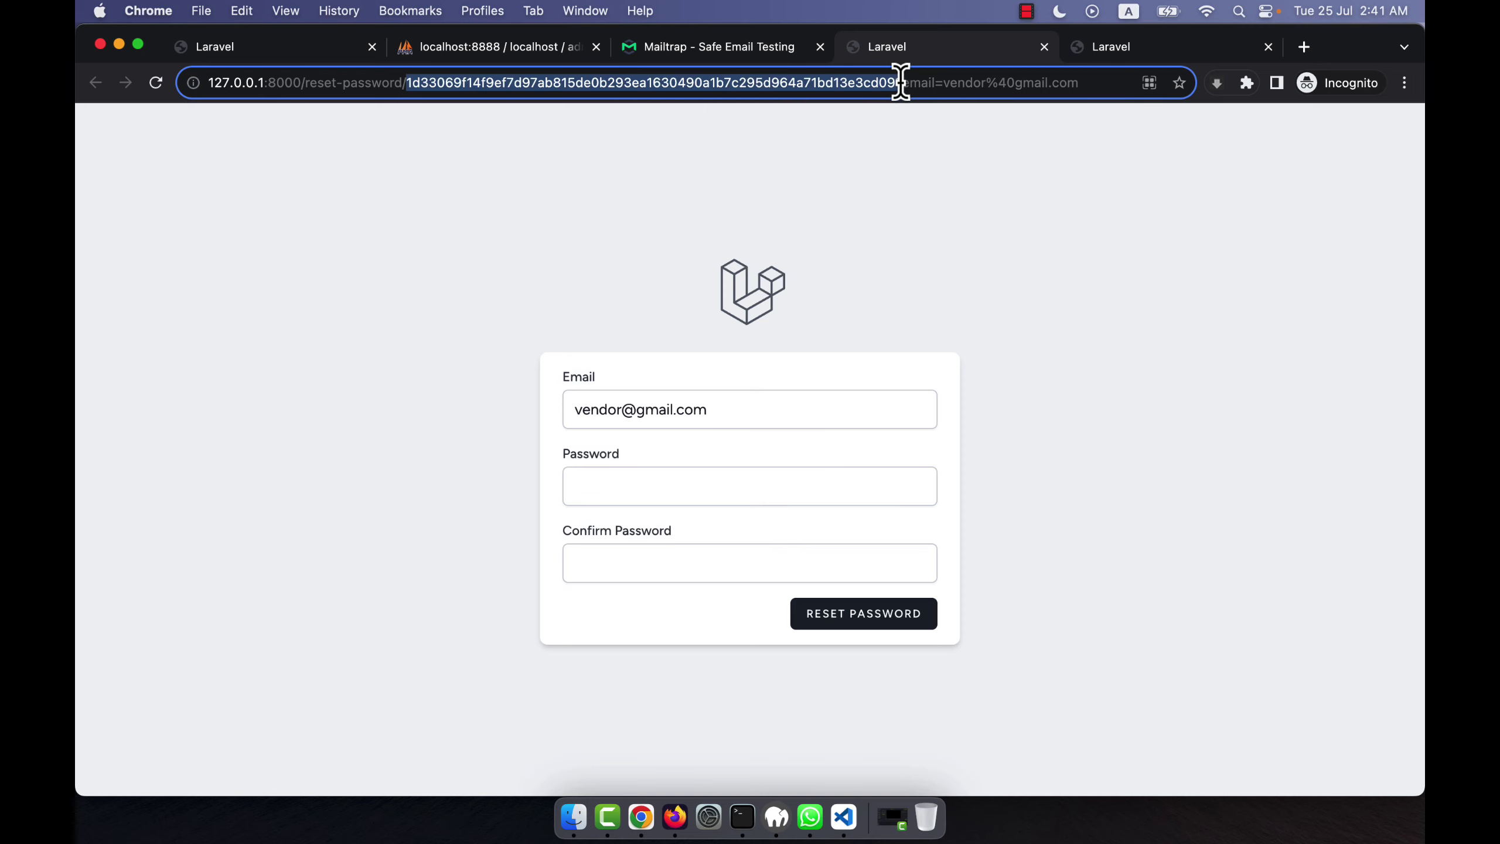
pyautogui.click(460, 47)
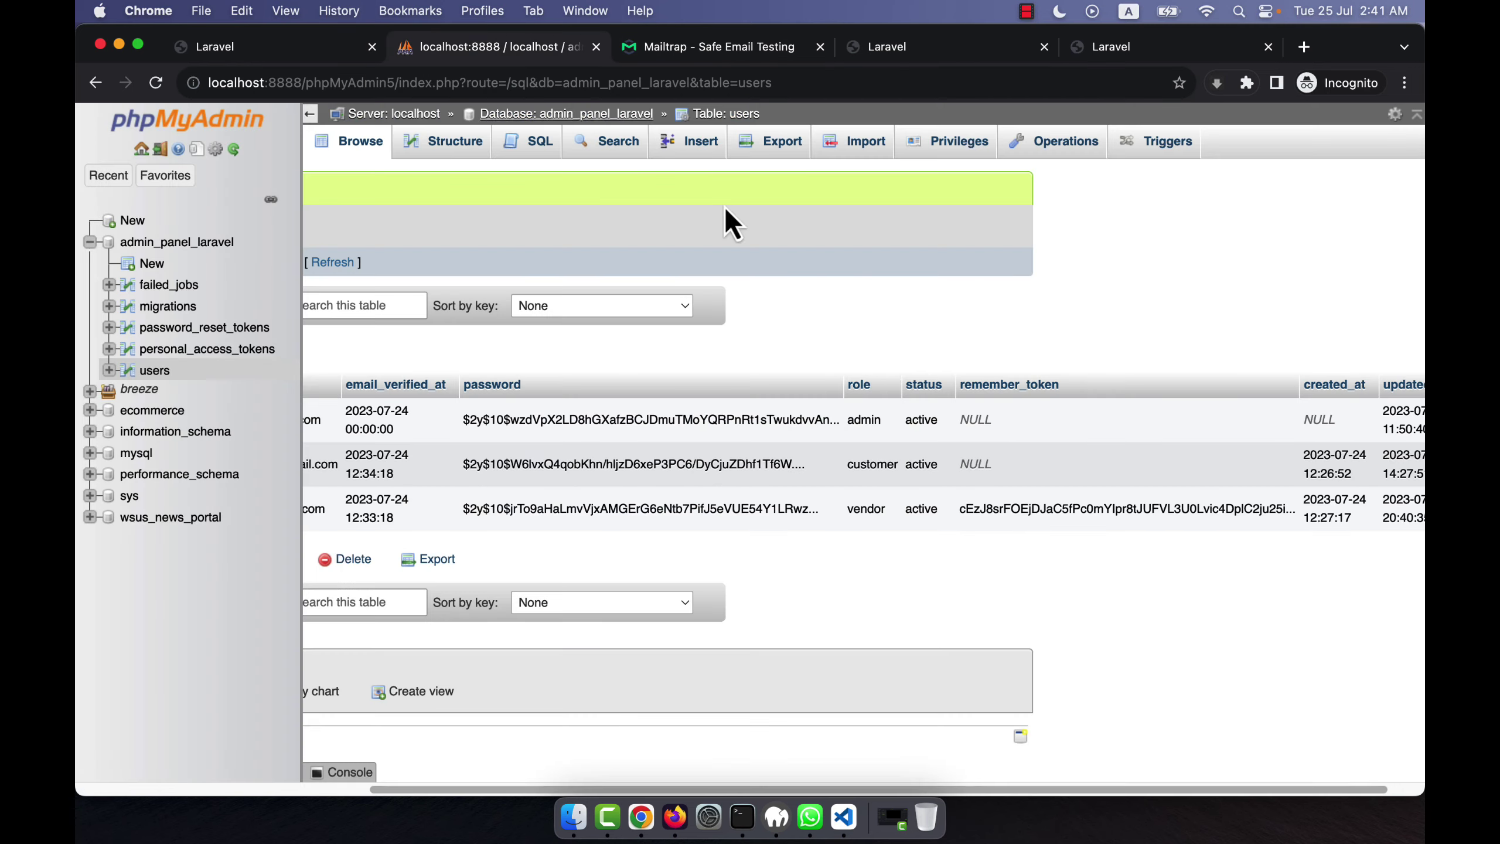
# Close the extra reset-password pages and return to the Laravel welcome page.
pyautogui.click(1109, 45)
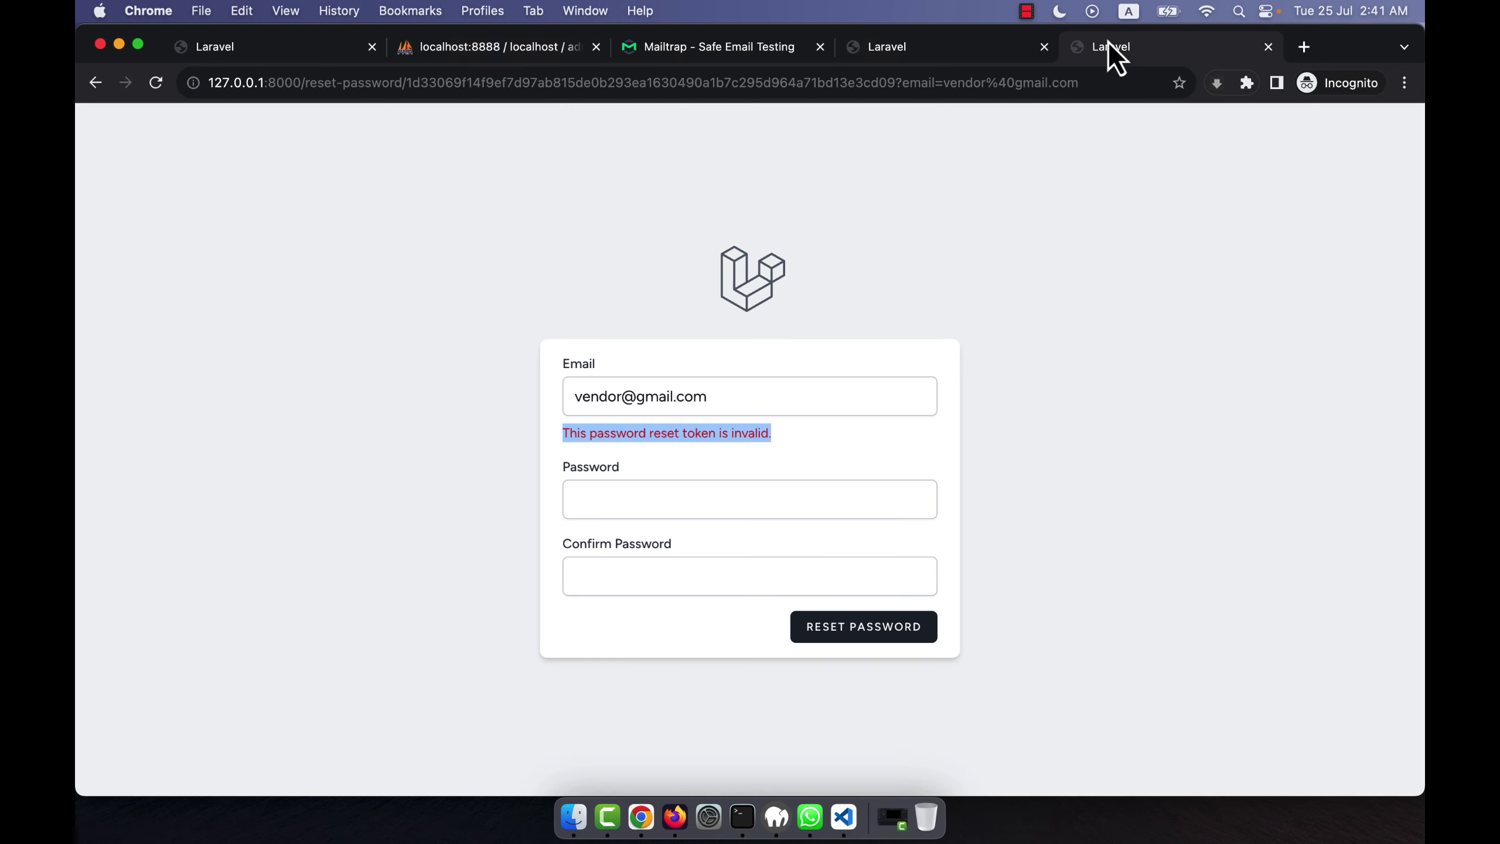
pyautogui.click(1268, 47)
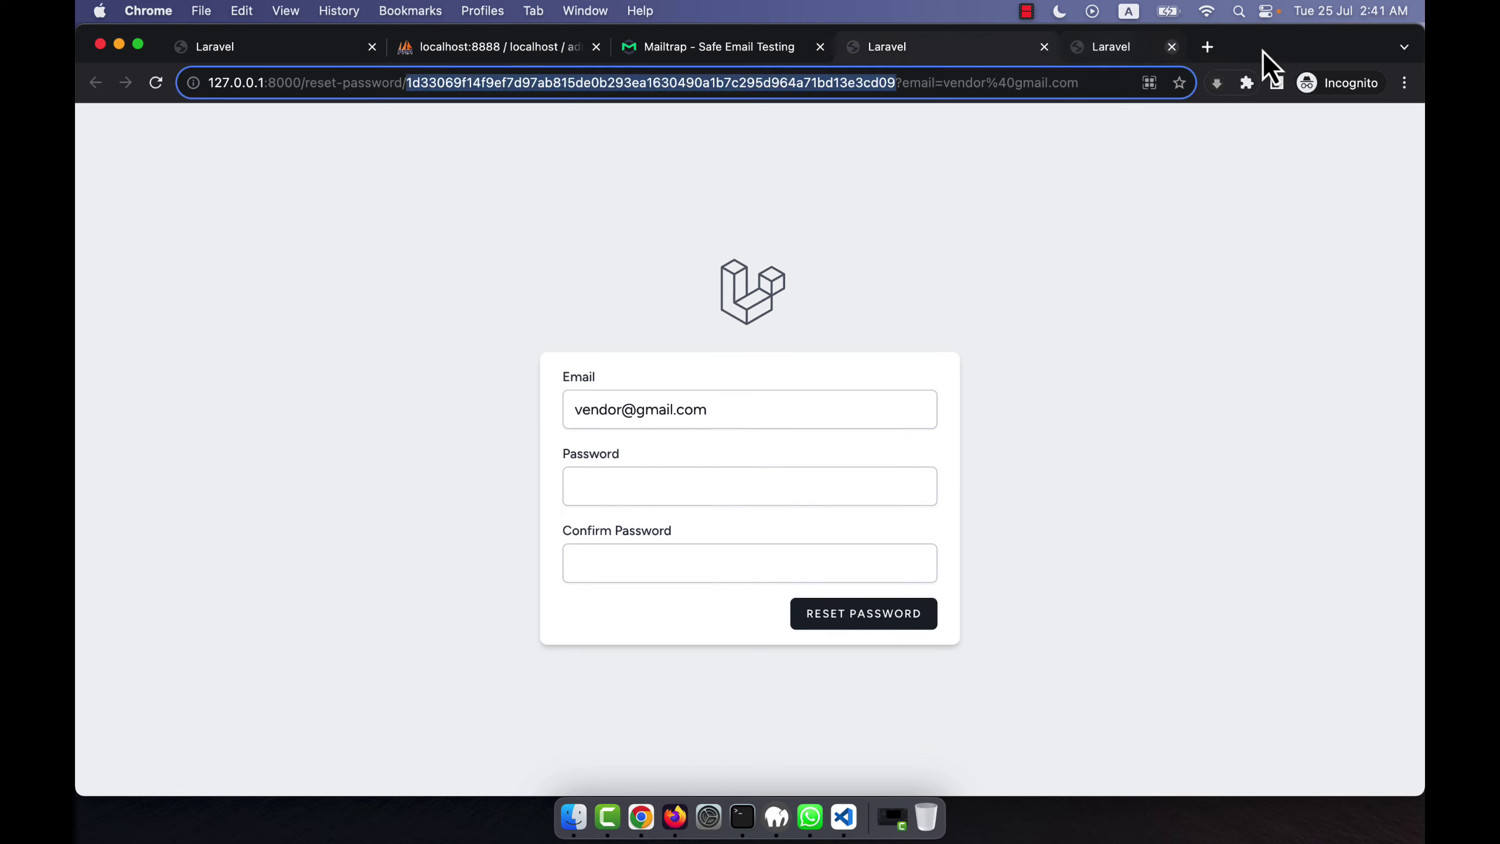
pyautogui.click(1044, 46)
pyautogui.click(265, 54)
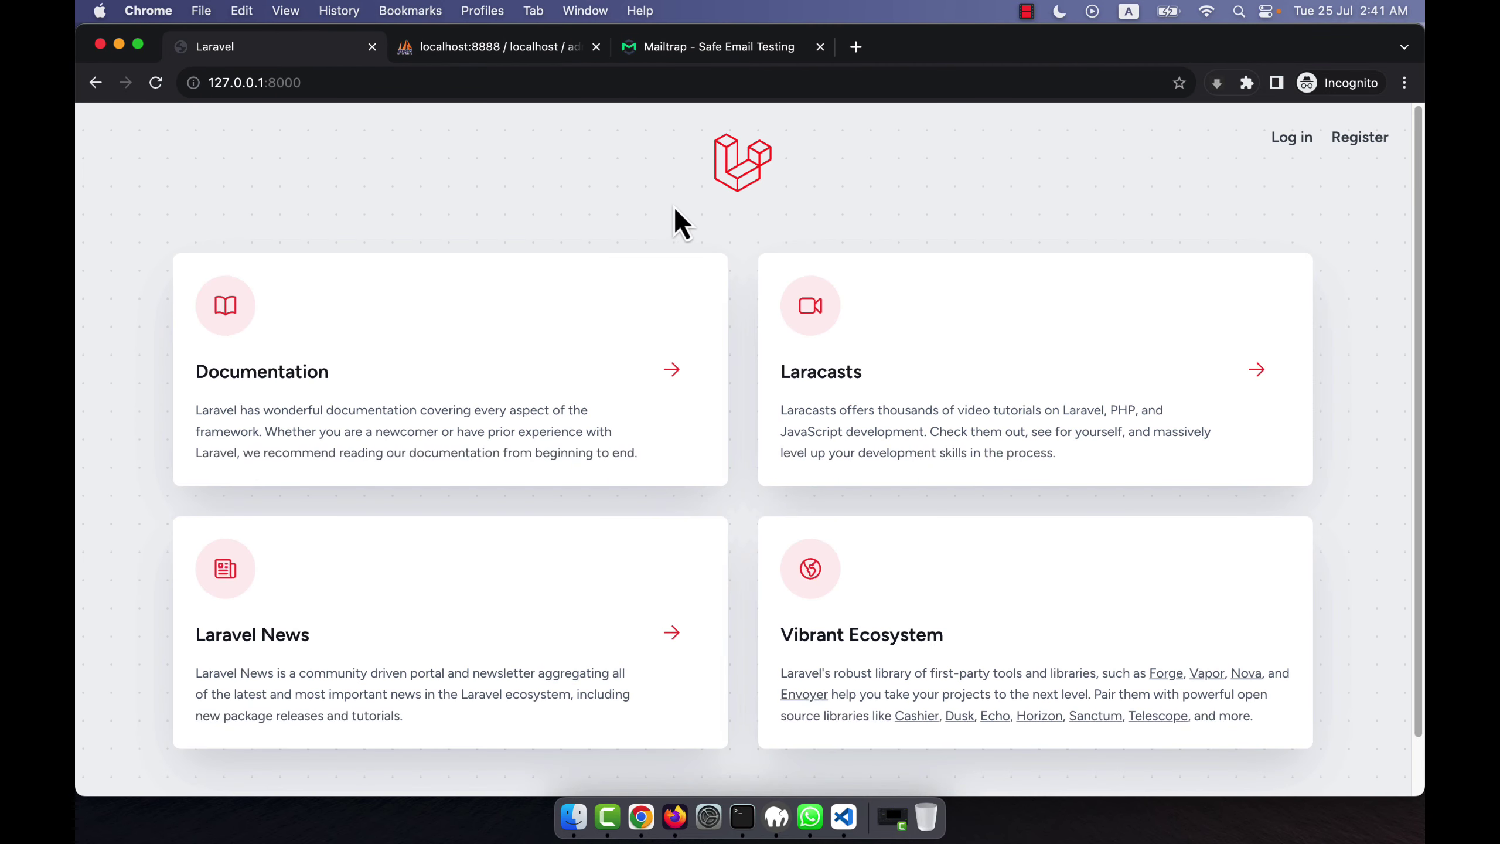
# Glance at the users table and reset email, then go from the welcome page to the forgot-password page.
pyautogui.click(499, 47)
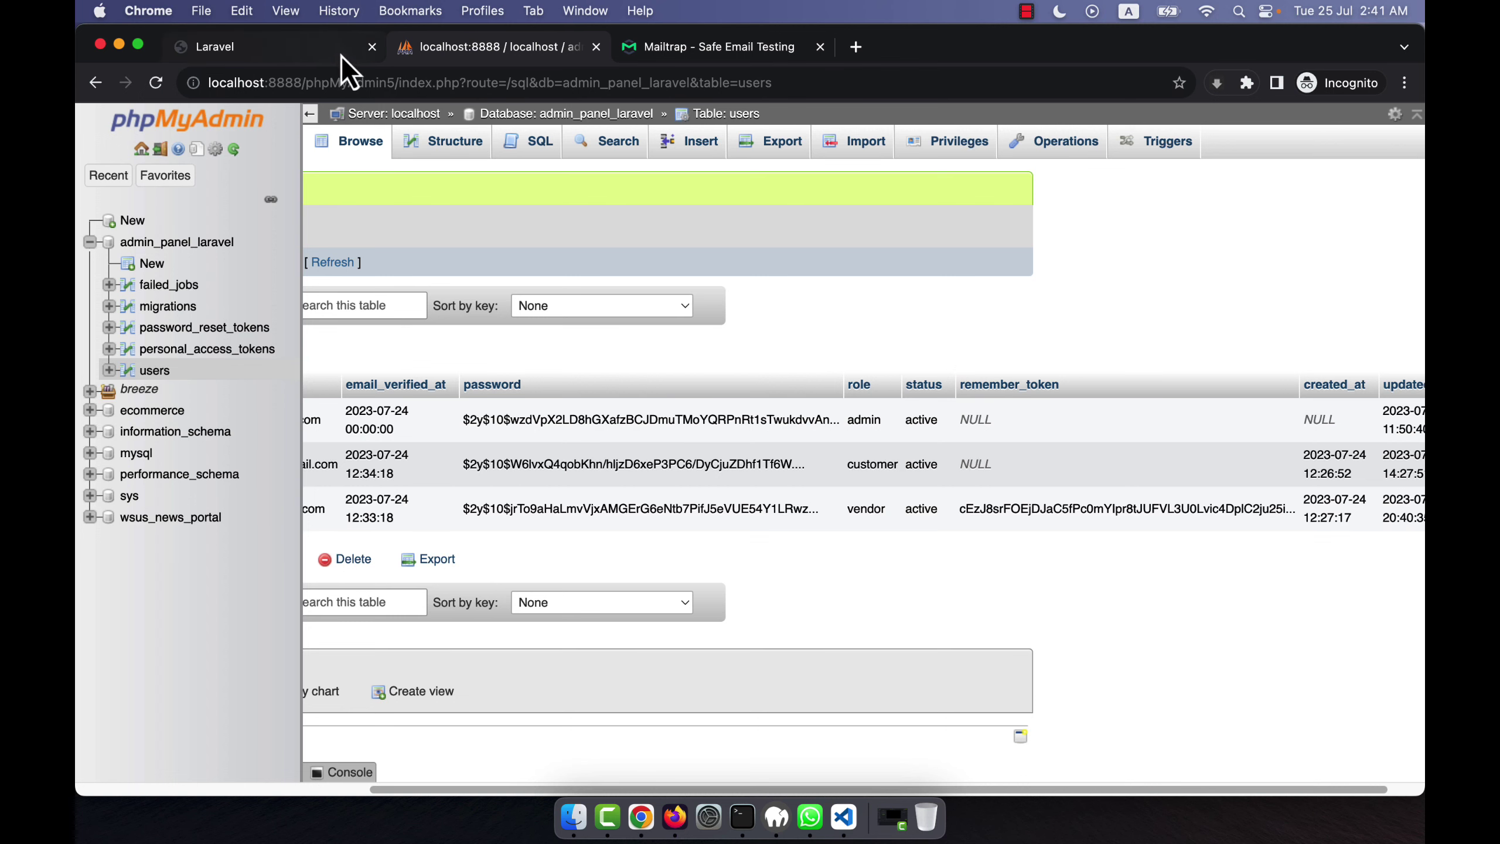
pyautogui.click(706, 59)
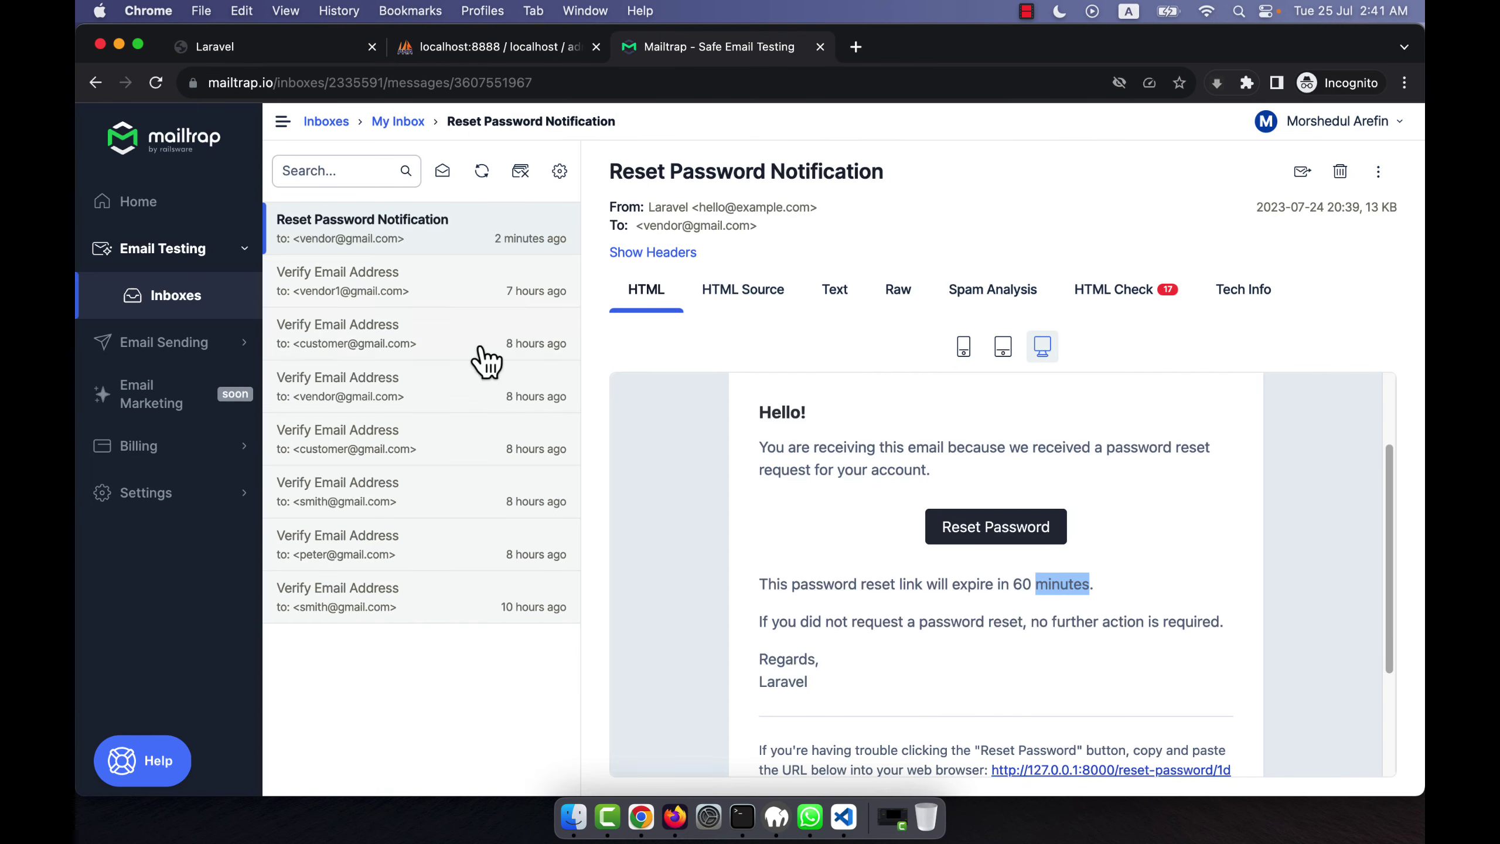
pyautogui.click(260, 54)
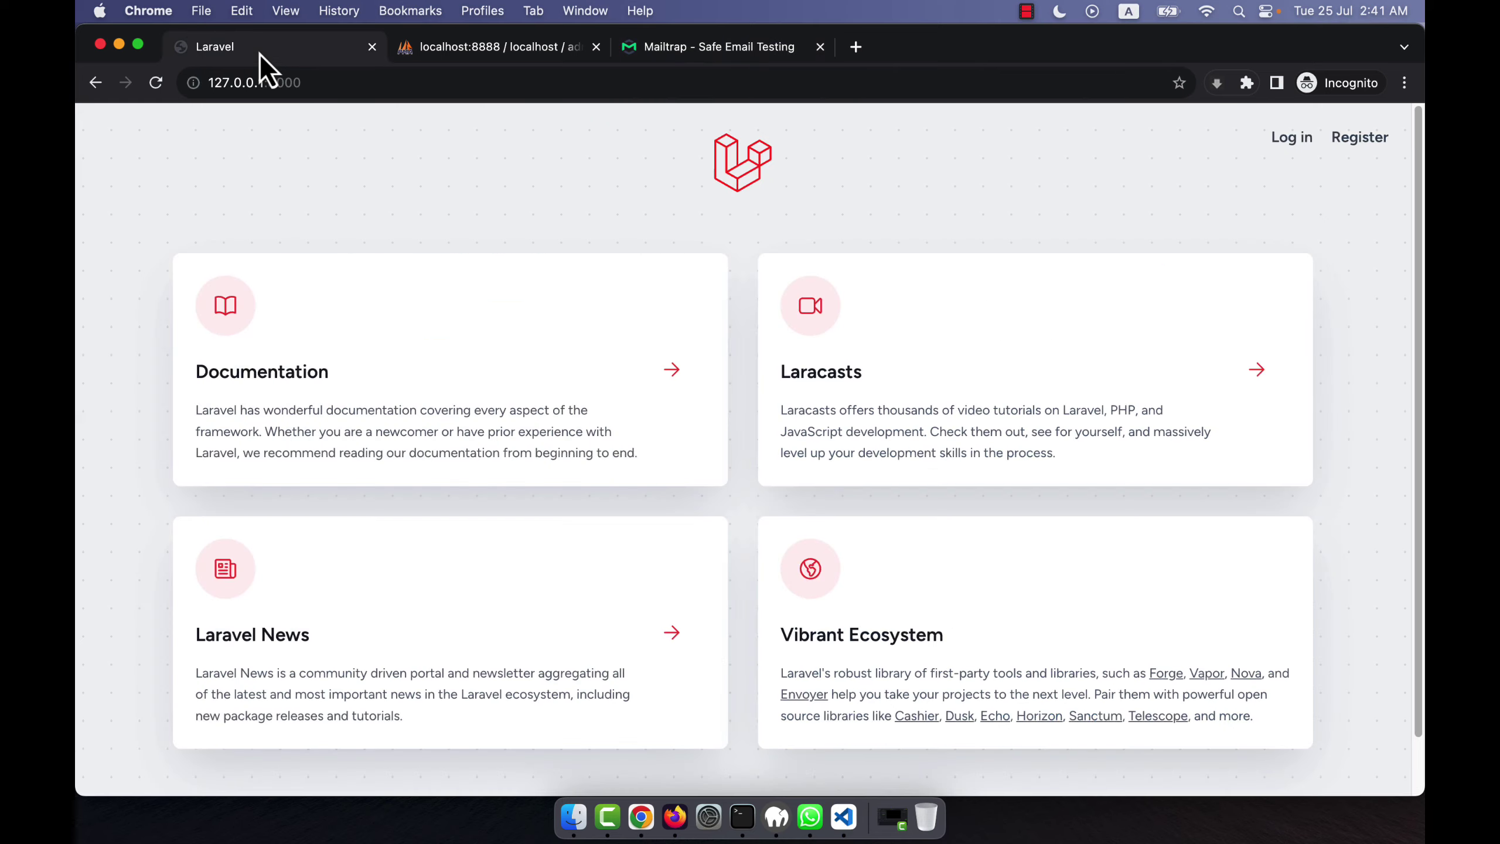
pyautogui.click(1291, 138)
pyautogui.click(737, 594)
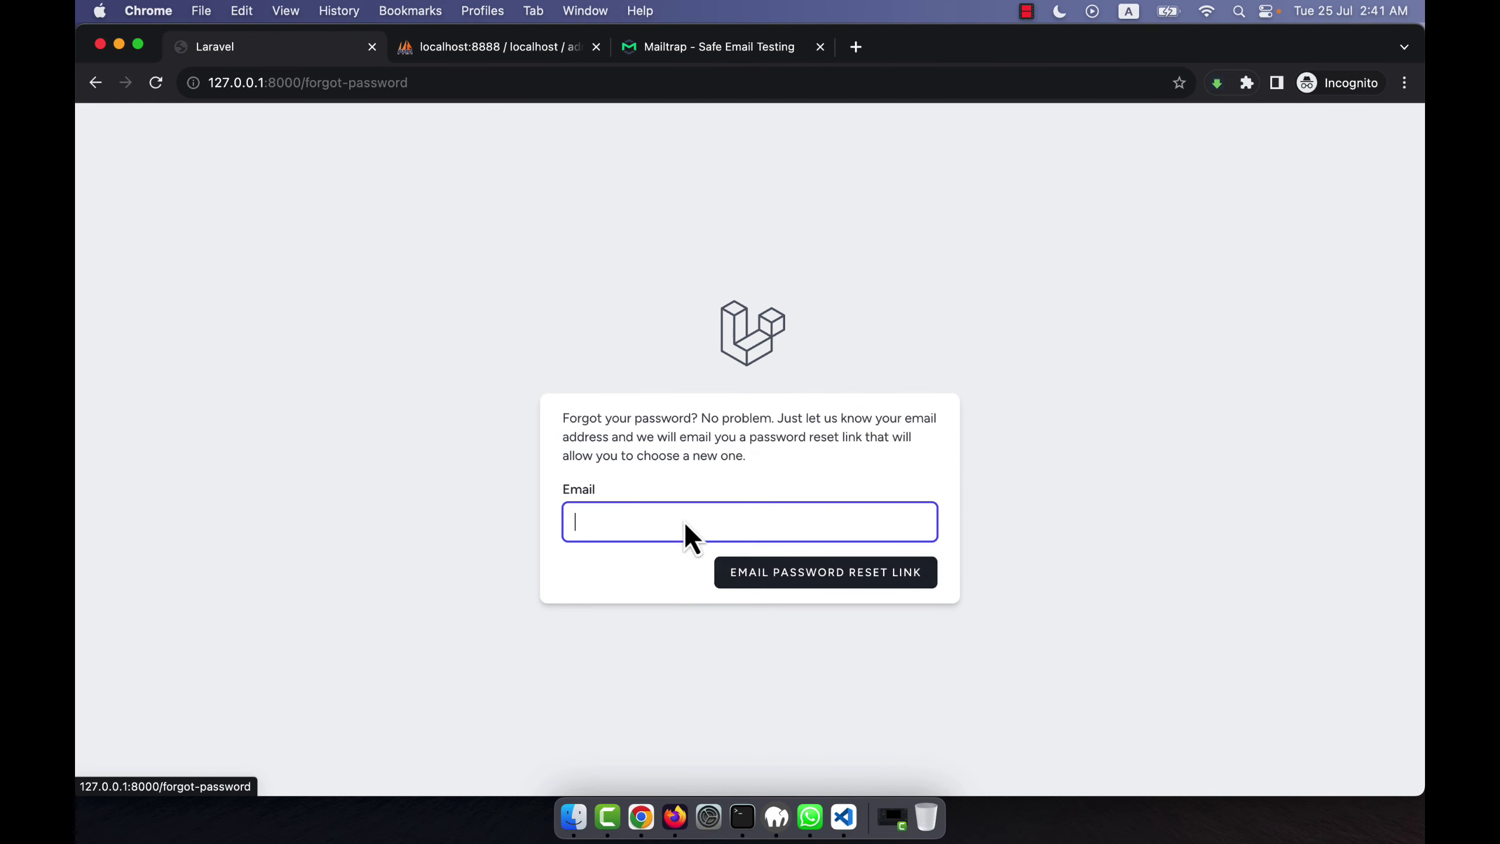
# Check the Mailtrap inbox, then submit a reset-link request for the customer account's email.
pyautogui.click(667, 49)
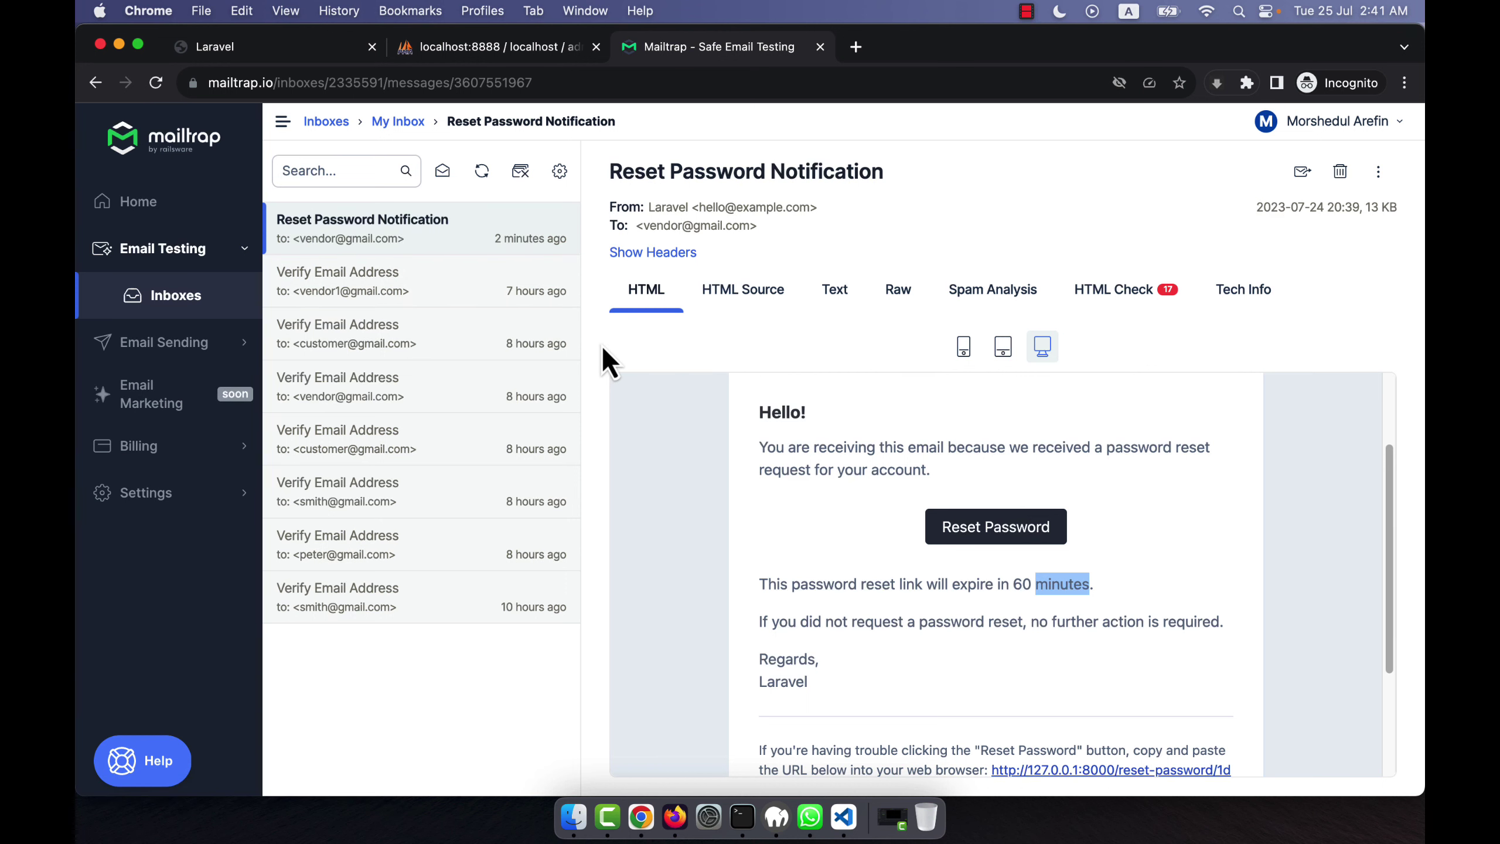
pyautogui.click(272, 47)
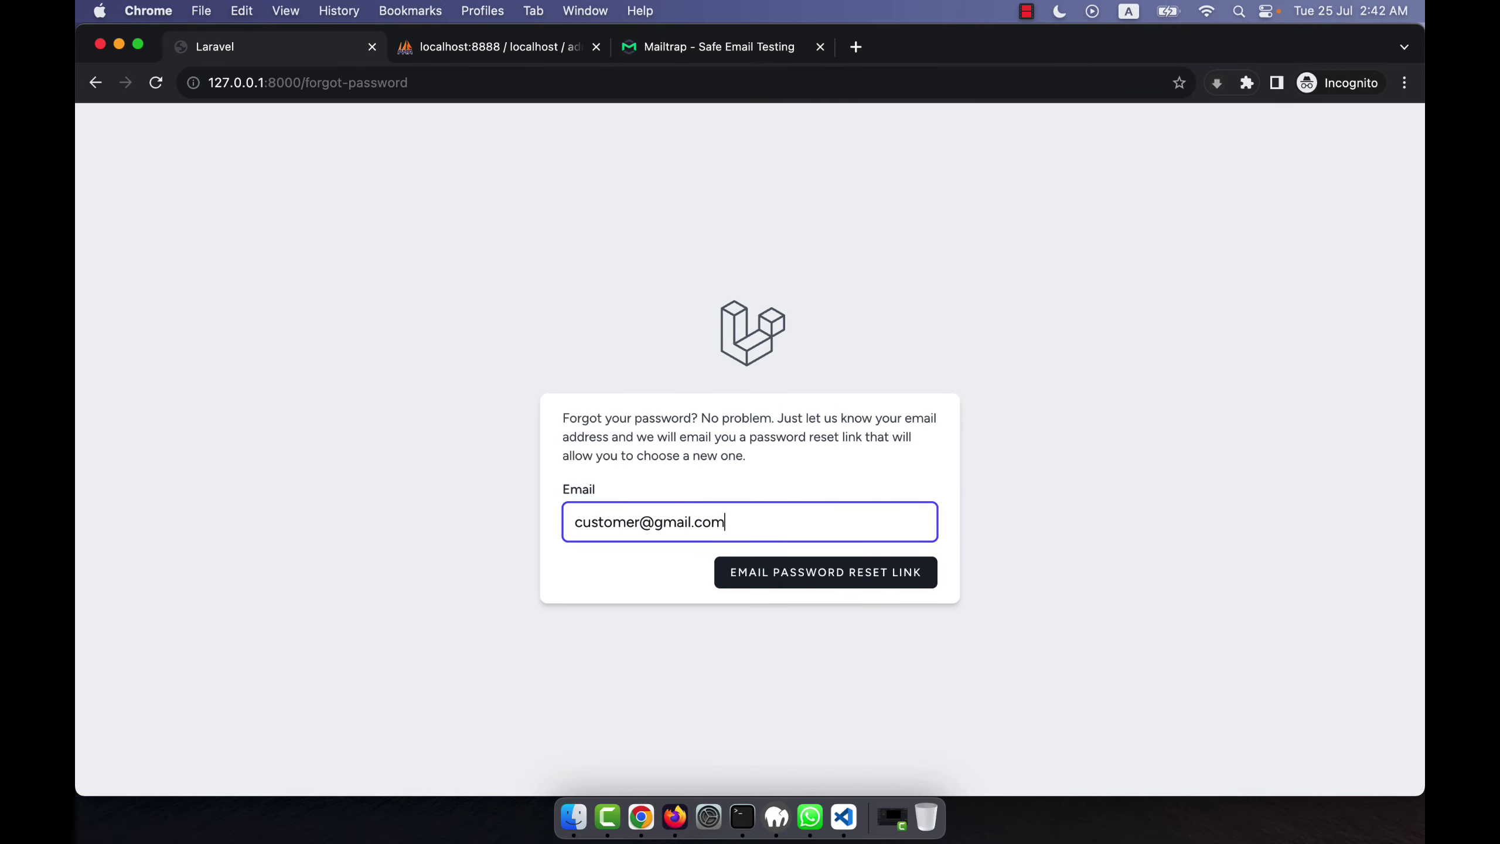
pyautogui.click(743, 585)
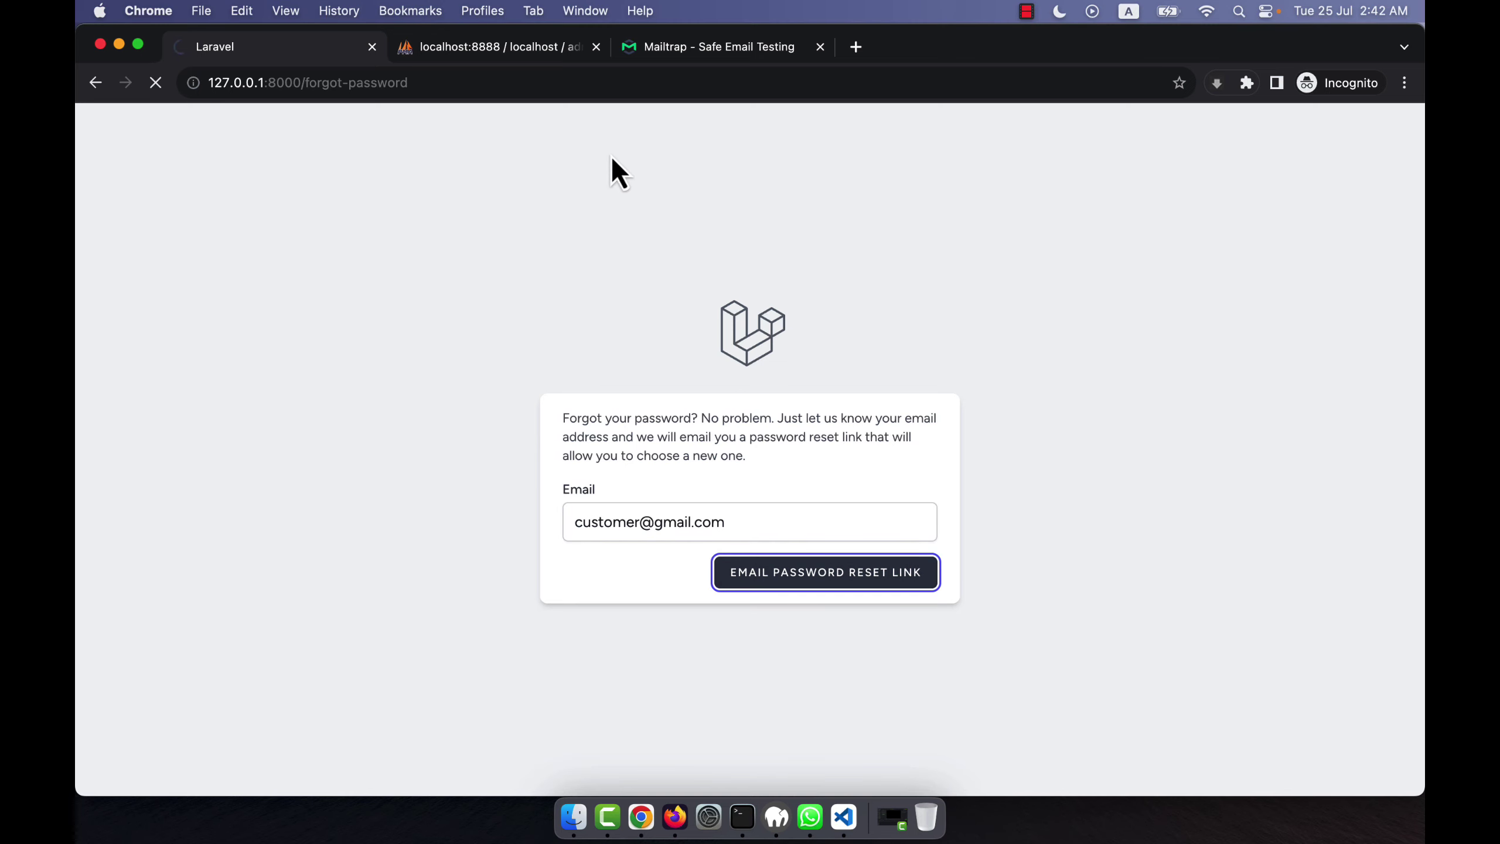
# Open the customer's new Reset Password Notification in Mailtrap and follow its link to the reset form.
pyautogui.click(711, 59)
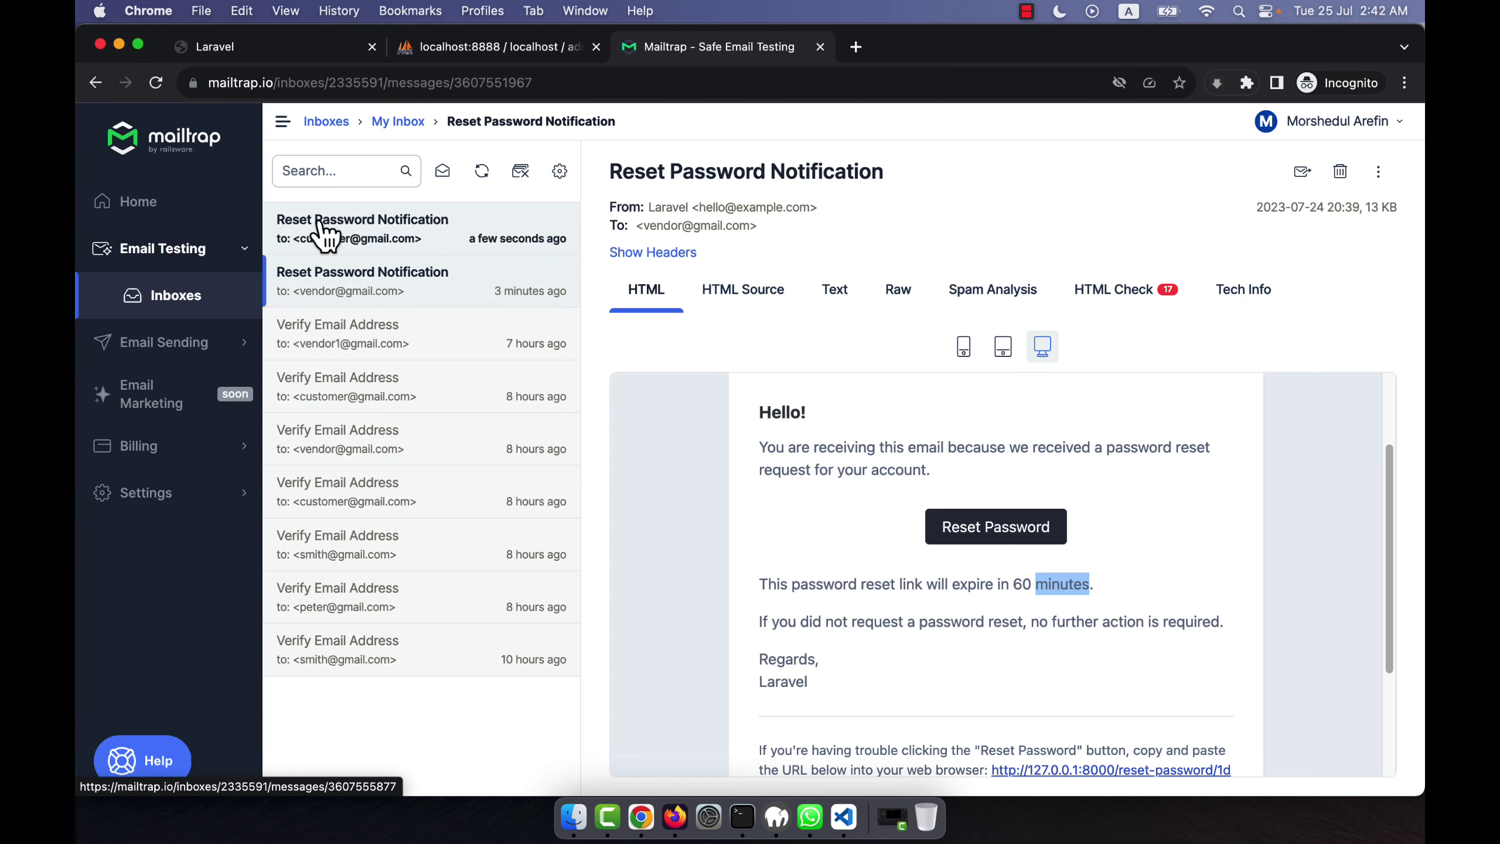
pyautogui.click(378, 234)
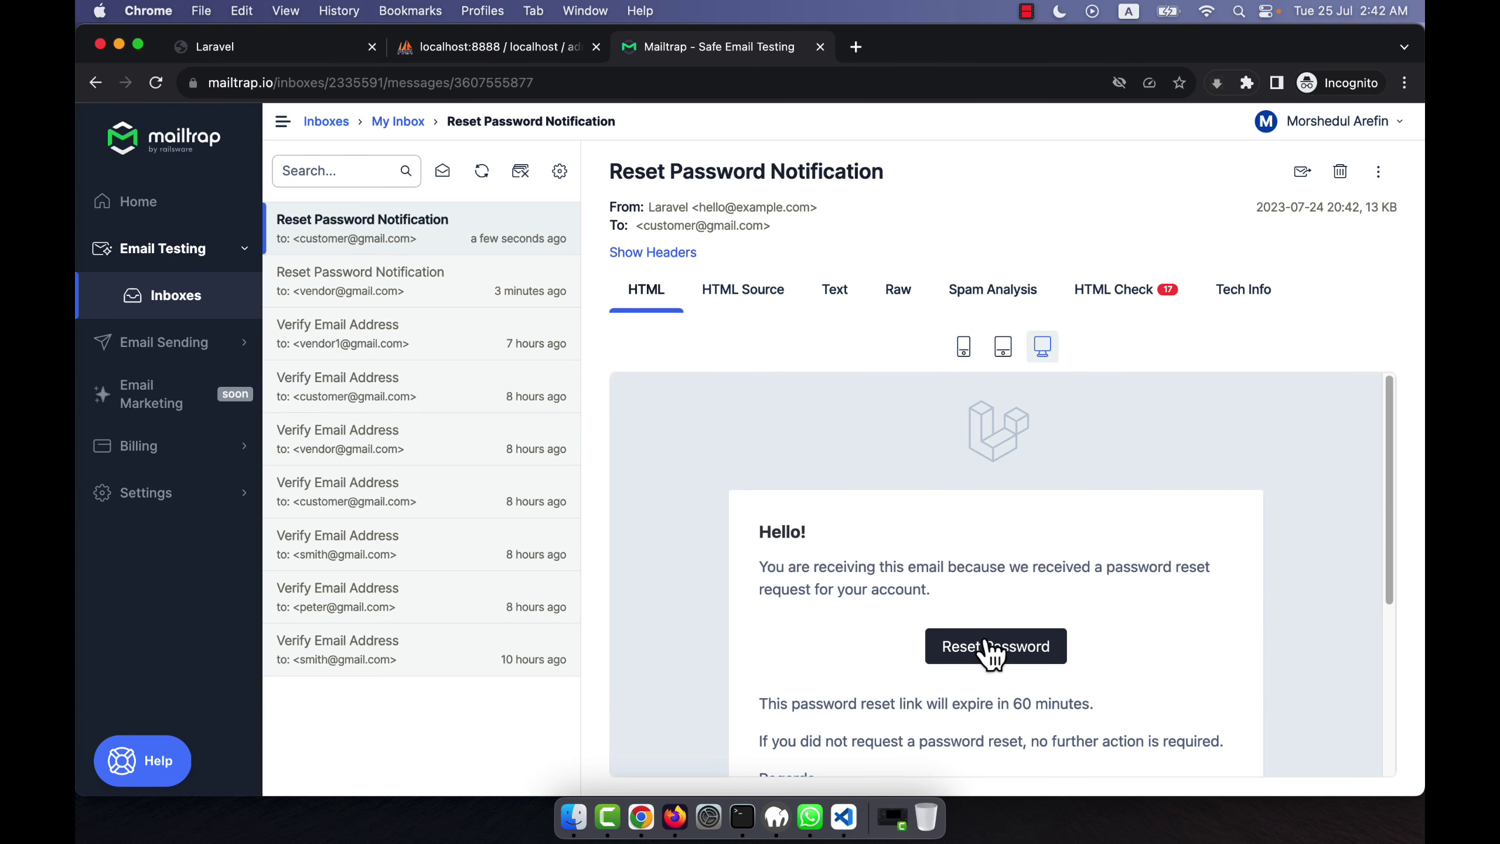
pyautogui.click(985, 643)
pyautogui.click(666, 488)
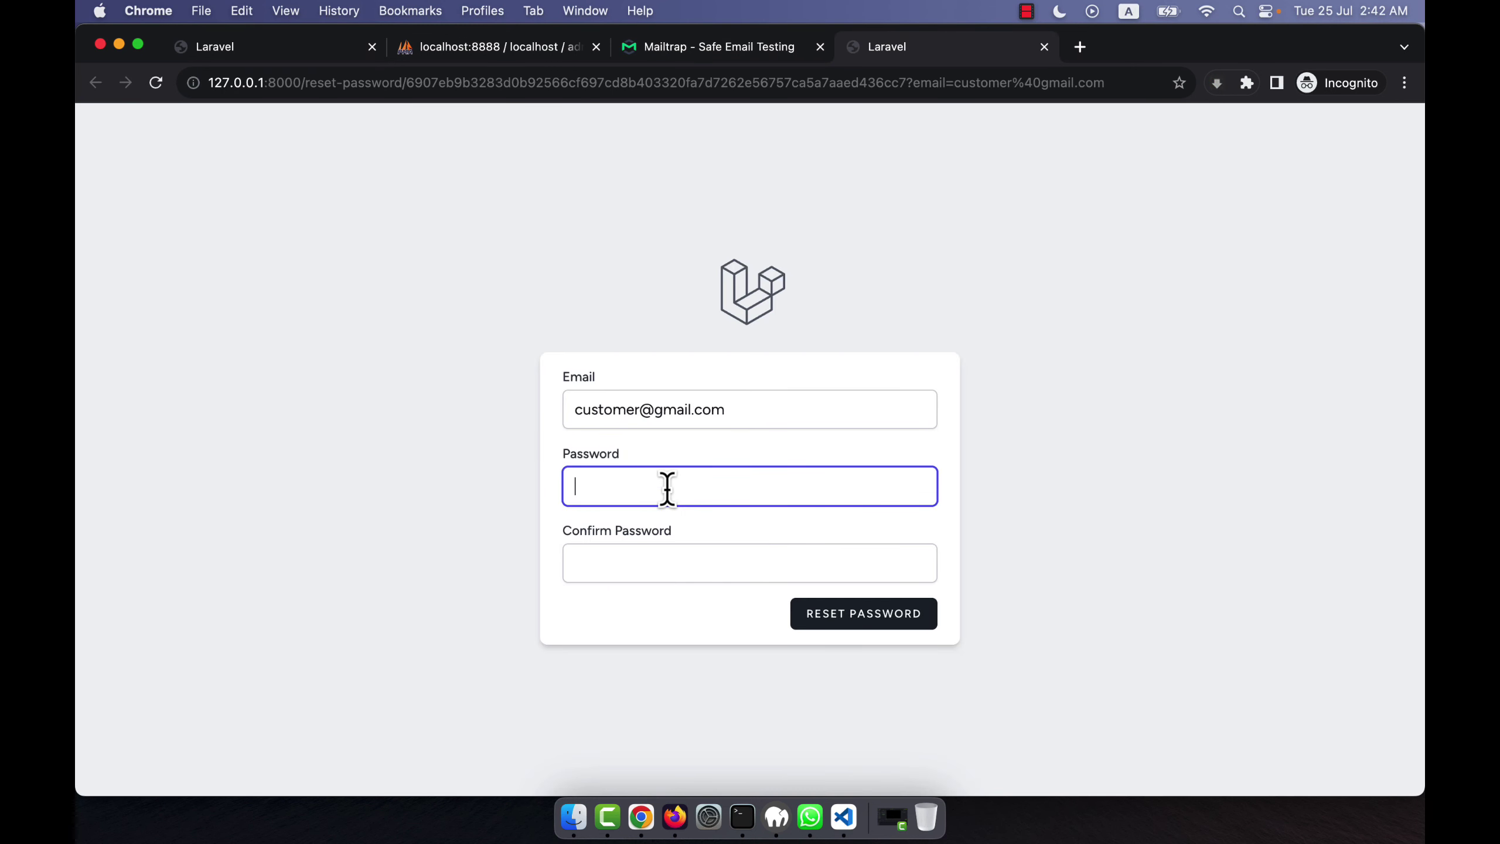
# Enter and confirm the customer's new password, submit it, and refresh the users table to see the change.
pyautogui.write('password')
pyautogui.press('Tab')
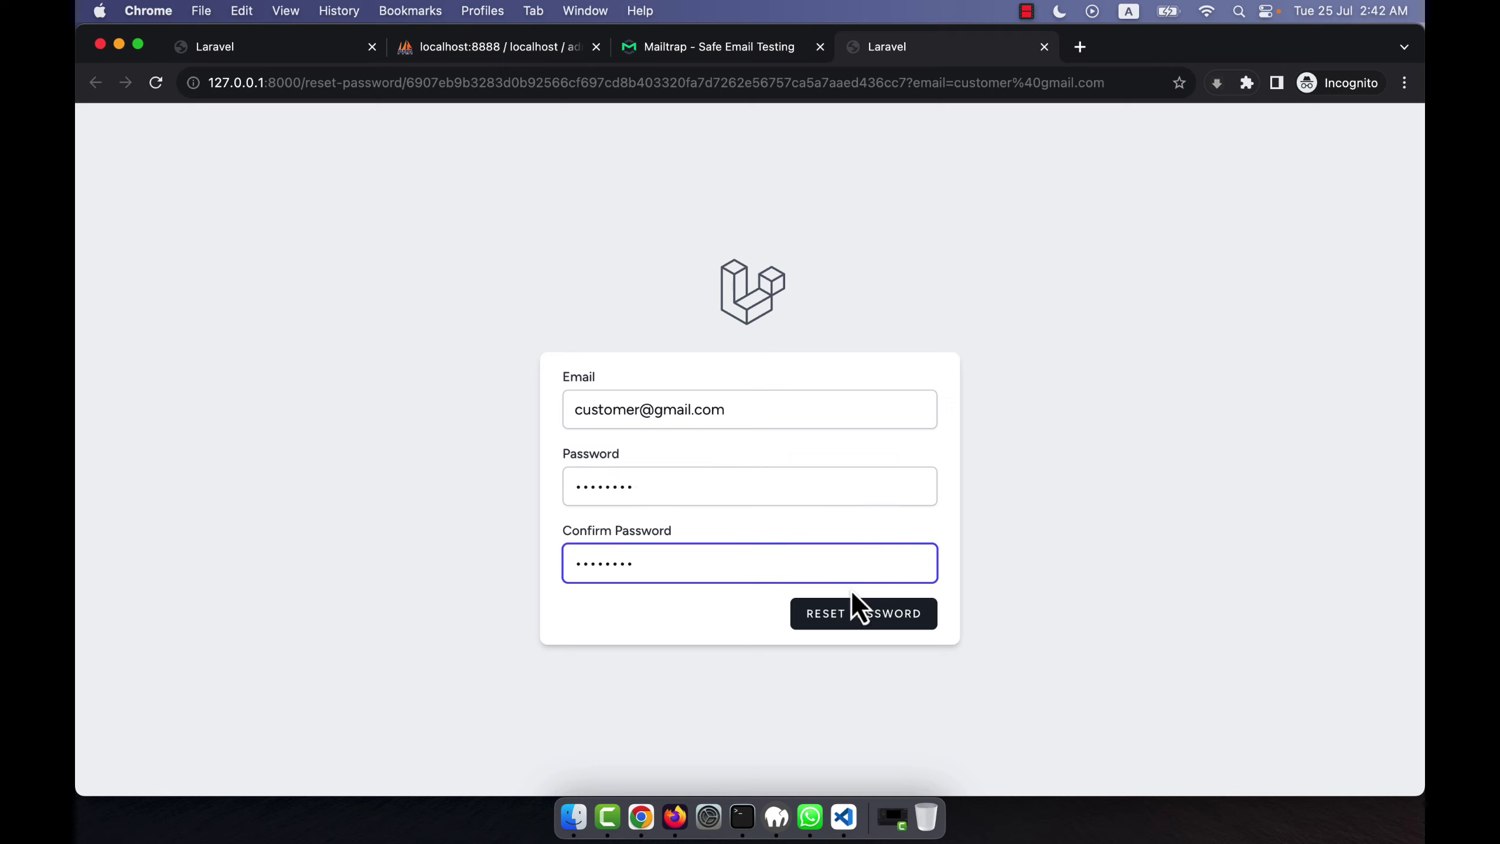
pyautogui.click(849, 615)
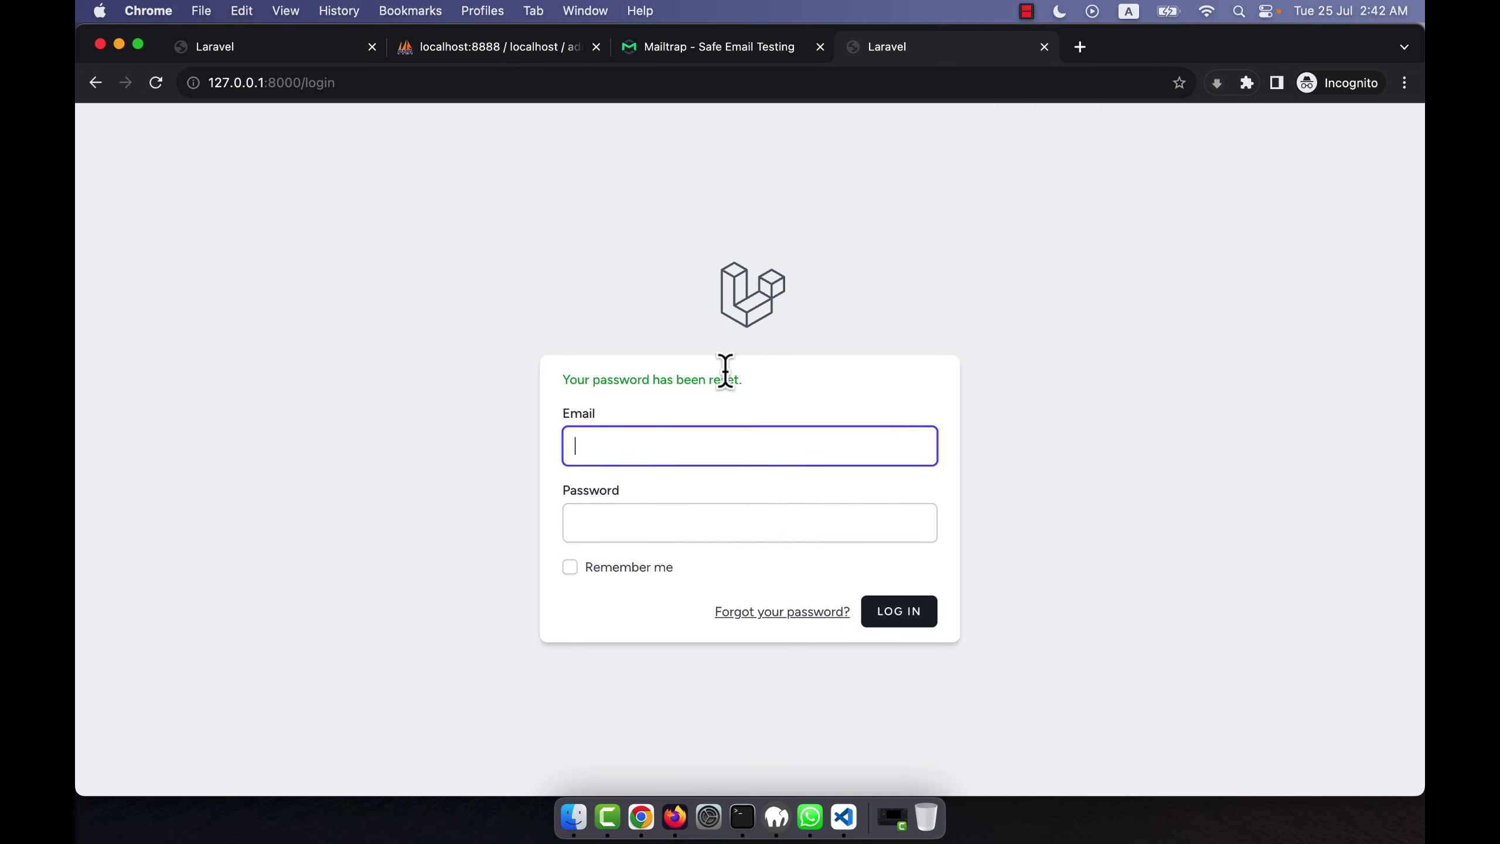
pyautogui.click(439, 49)
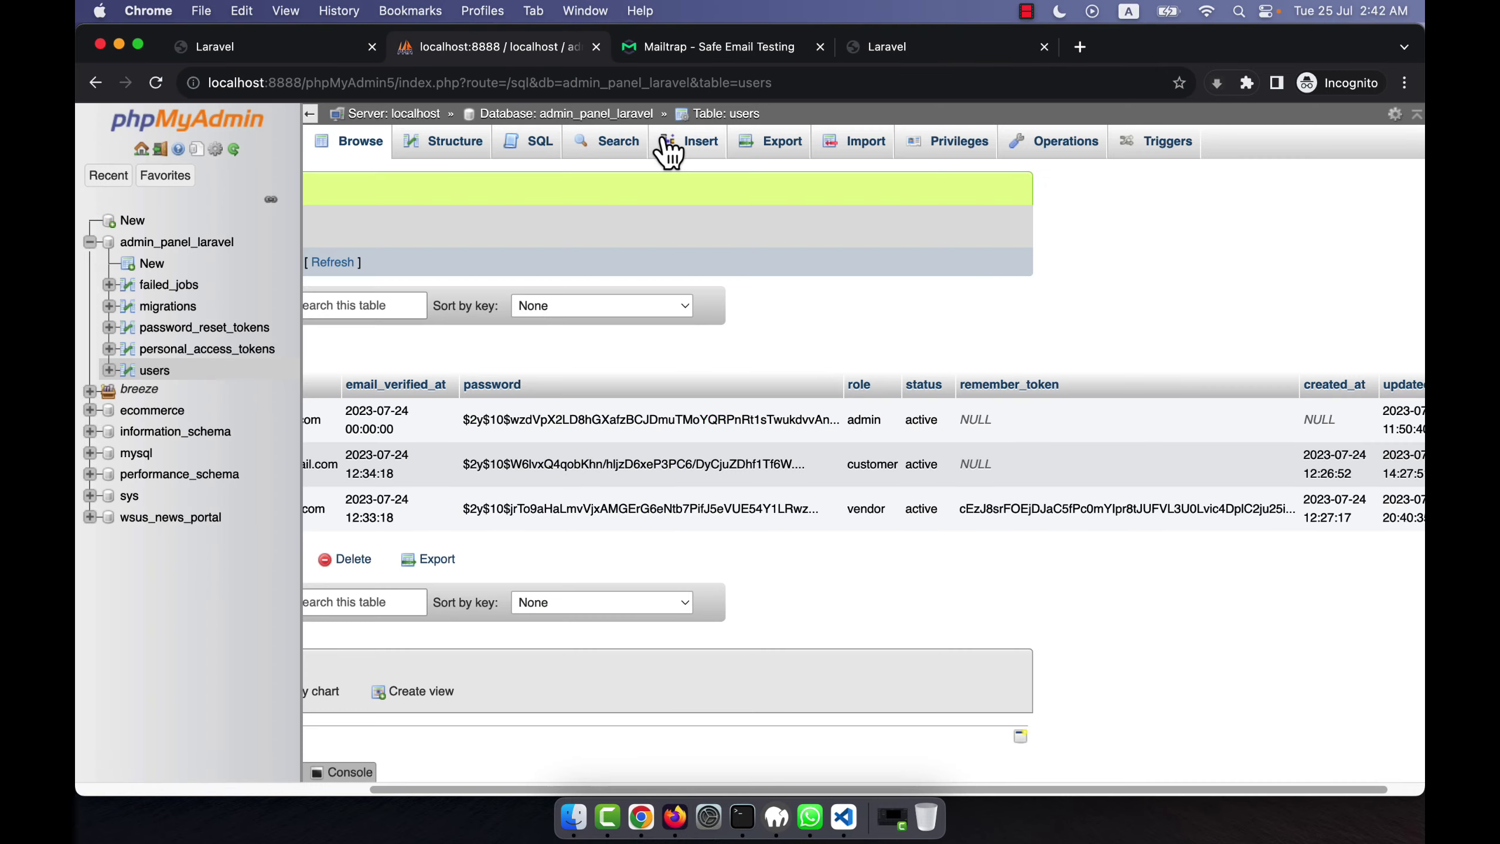
pyautogui.click(723, 115)
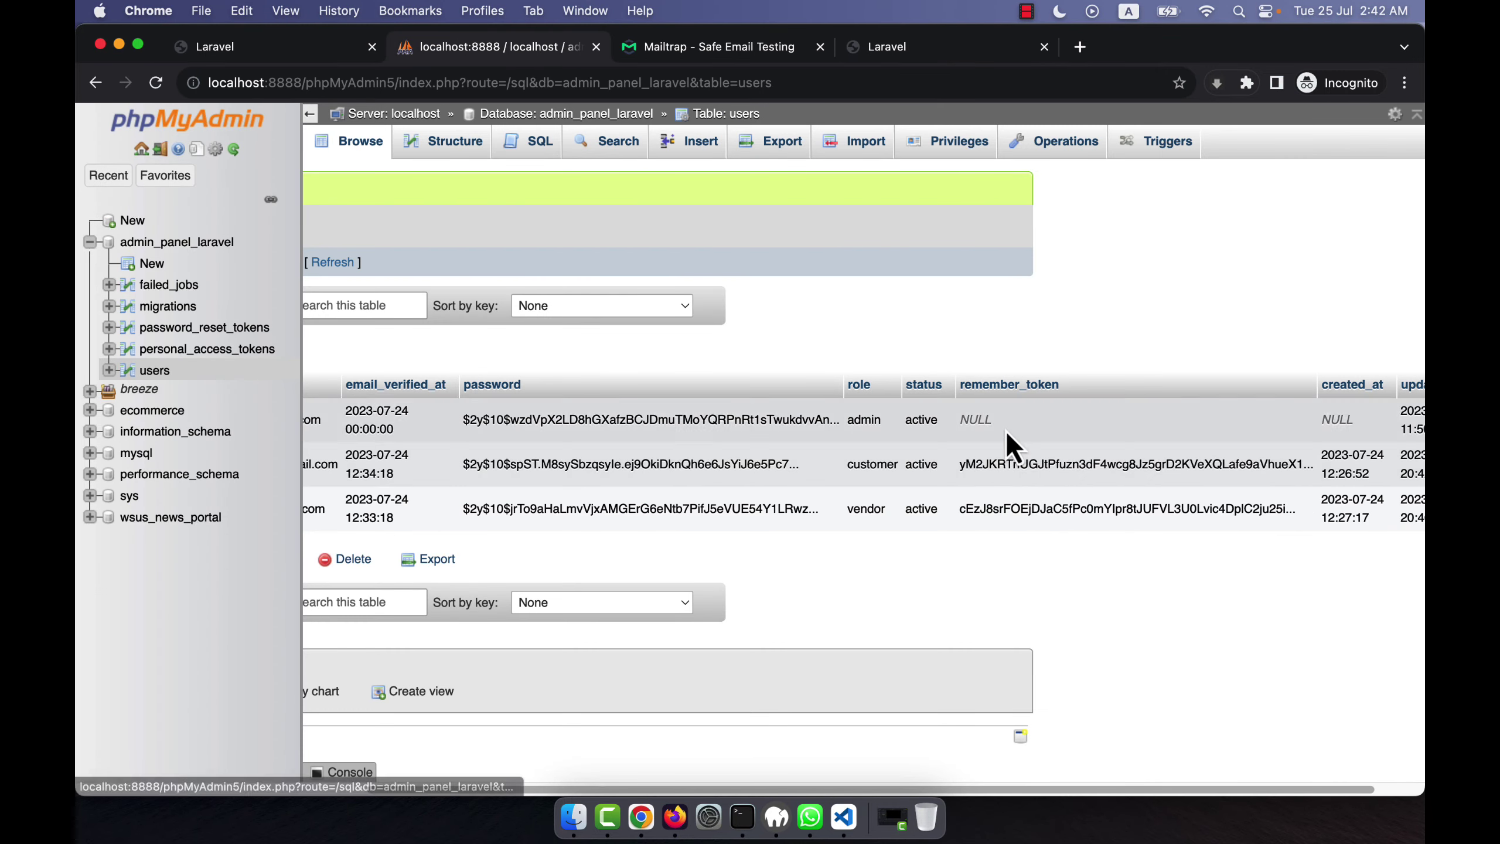
pyautogui.click(312, 52)
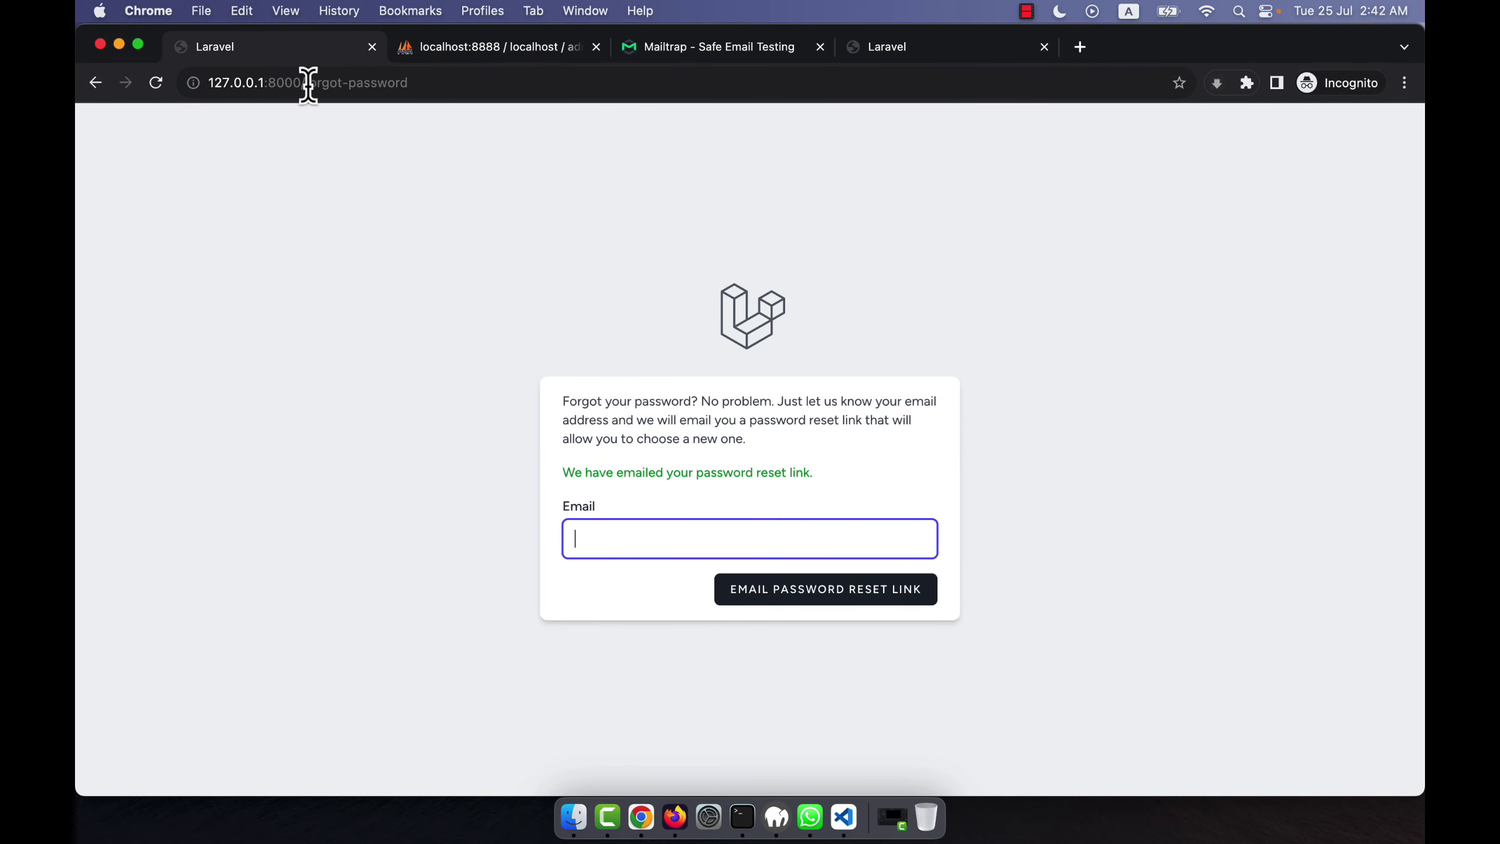
# From the app's home page, request a password-reset link for the admin email via Forgot your password.
pyautogui.moveTo(310, 83); pyautogui.dragTo(875, 114)
pyautogui.press('BackSpace')
pyautogui.press('BackSpace')
pyautogui.press('BackSpace')
pyautogui.press('Return')
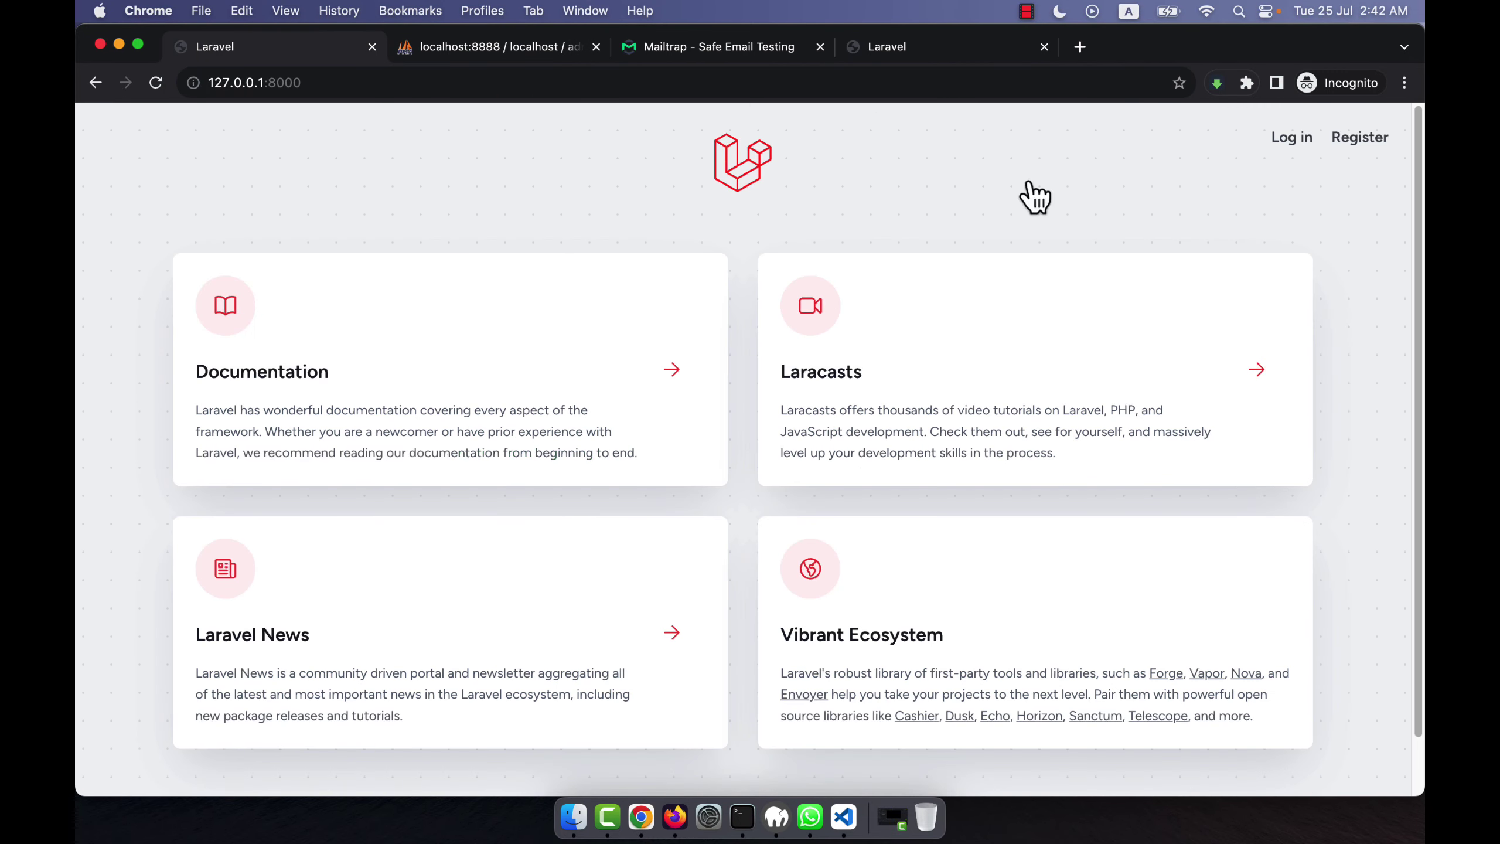
pyautogui.click(1292, 137)
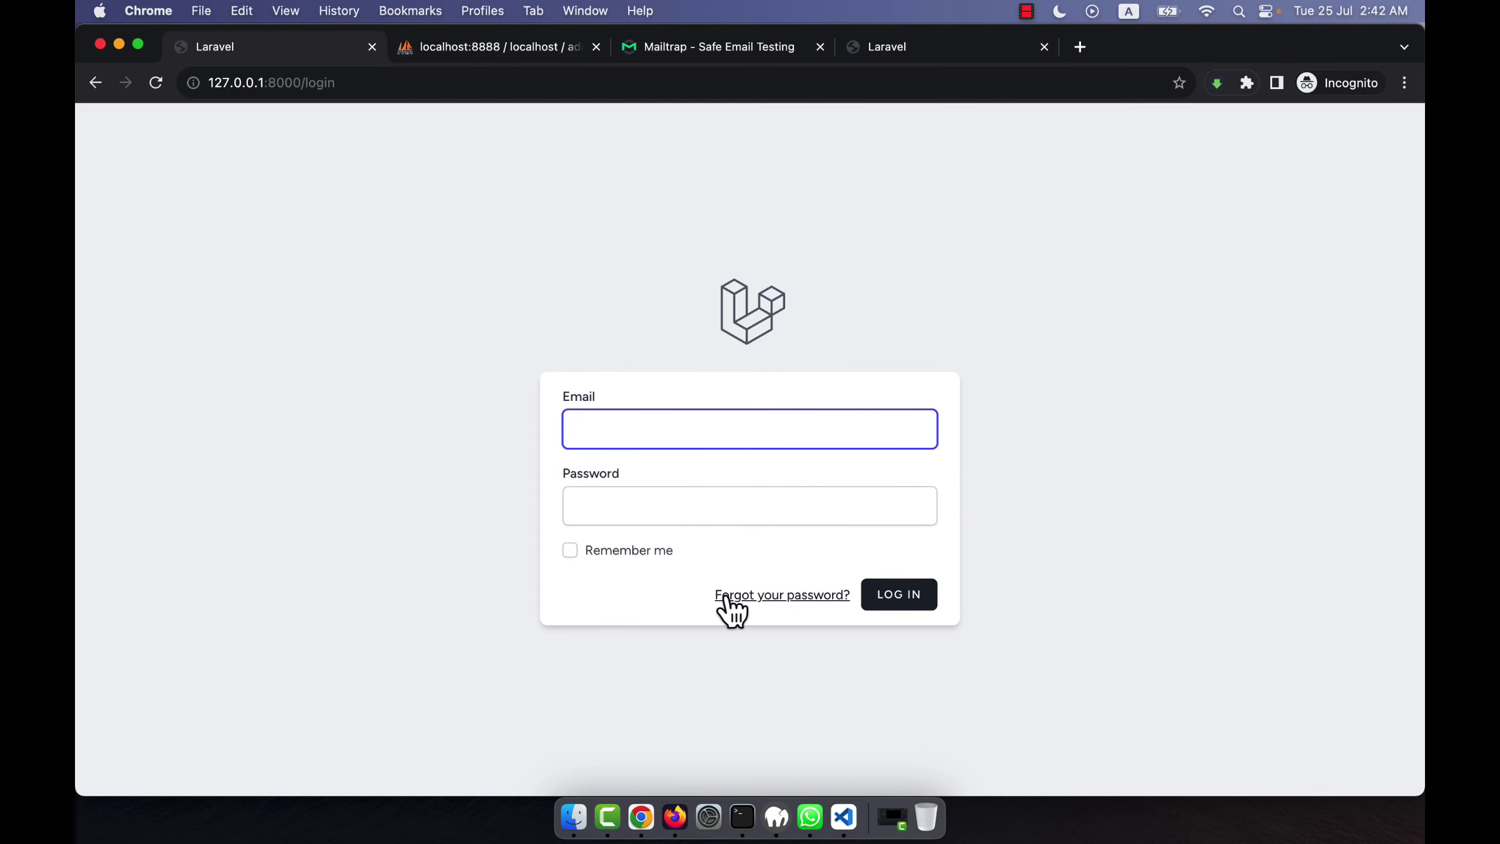
pyautogui.click(758, 602)
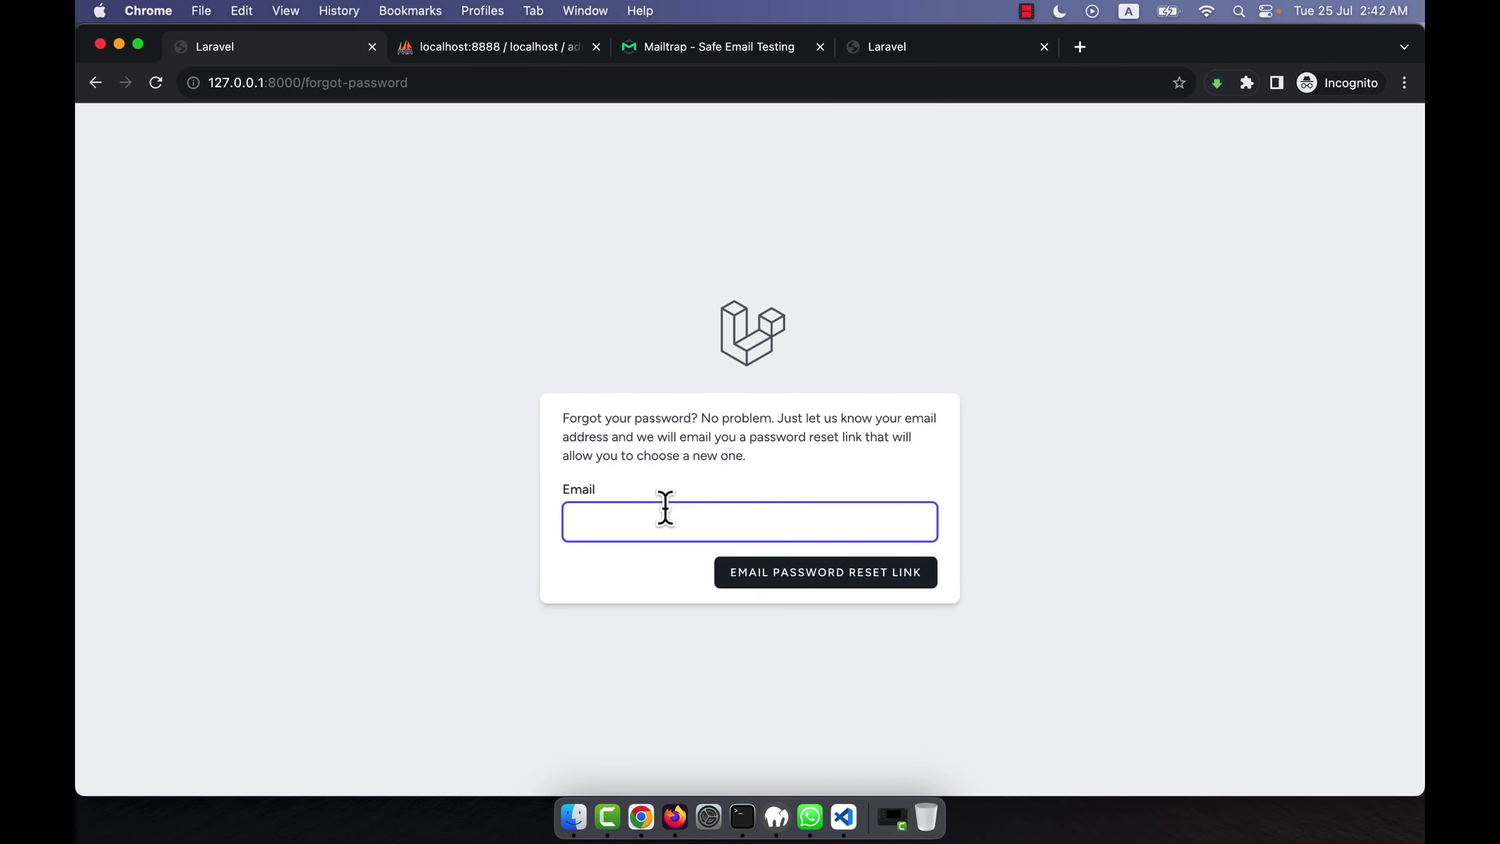
pyautogui.write('admin@gmail.com')
pyautogui.press('Return')
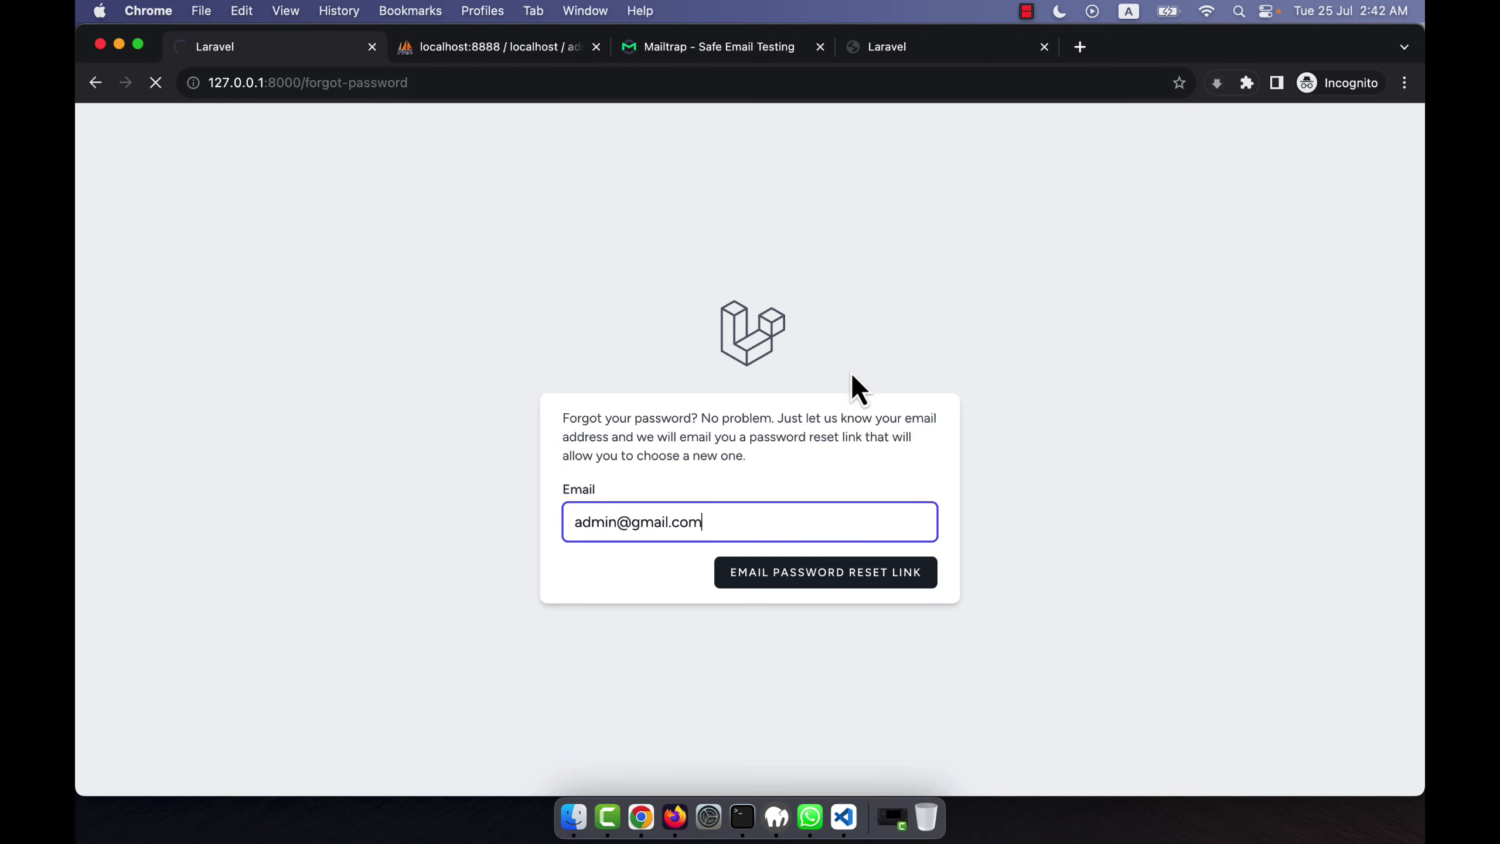
# Check the Mailtrap inbox for the admin's new reset email.
pyautogui.click(626, 48)
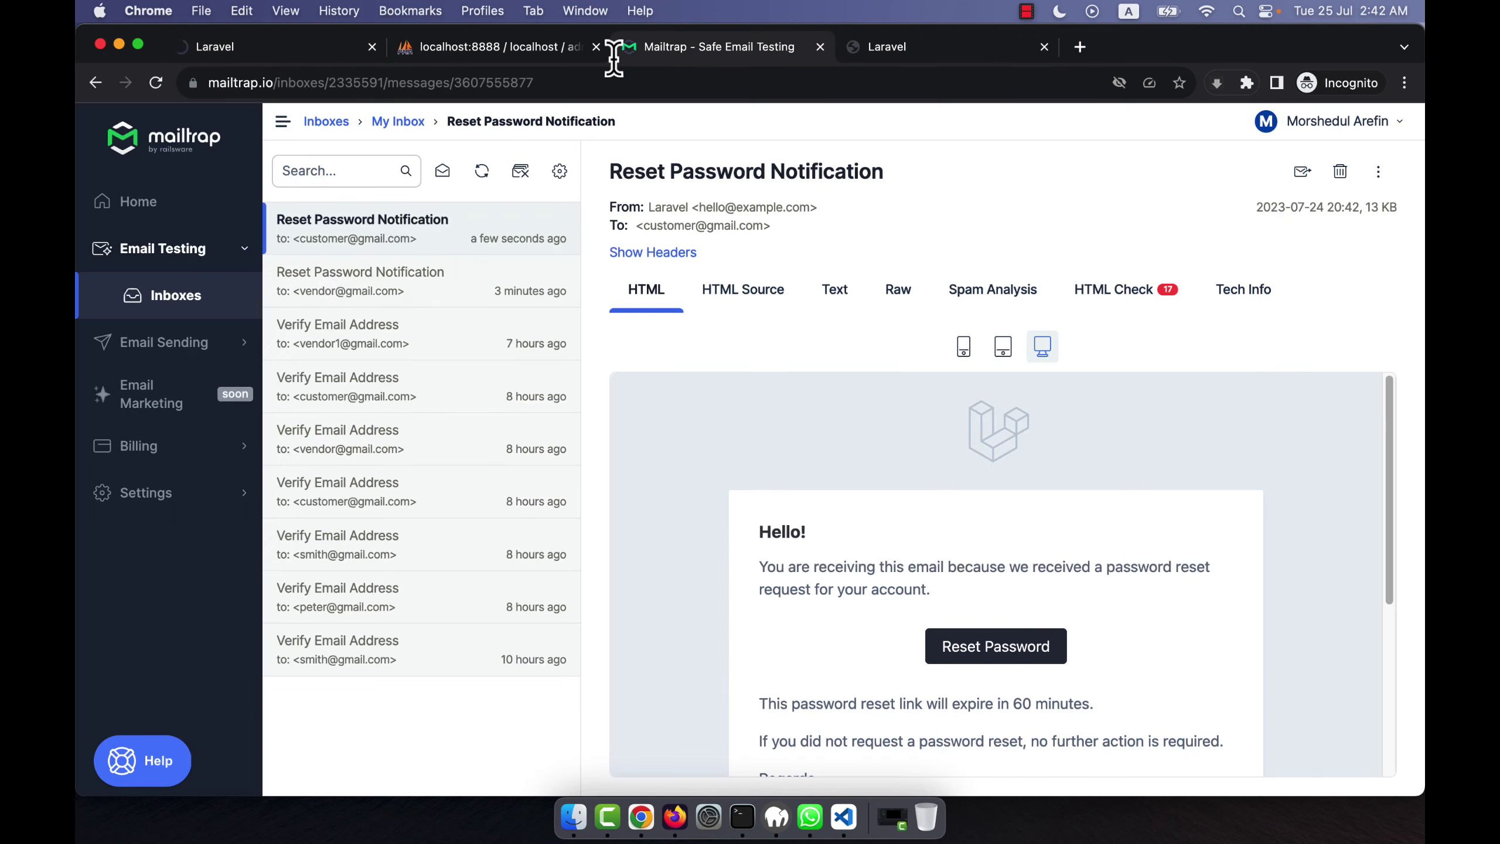
pyautogui.click(252, 53)
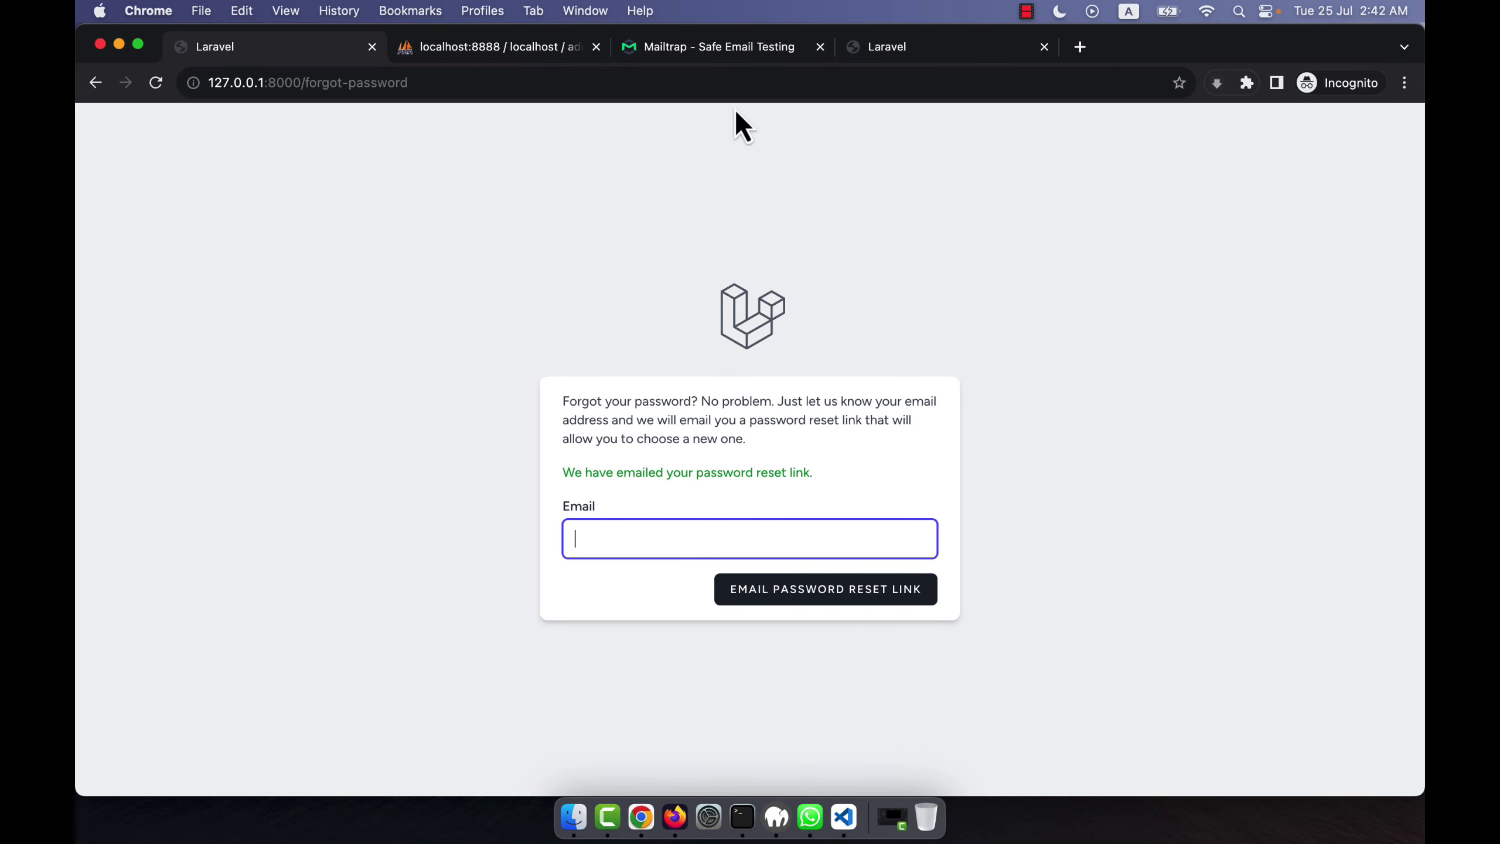
pyautogui.click(710, 49)
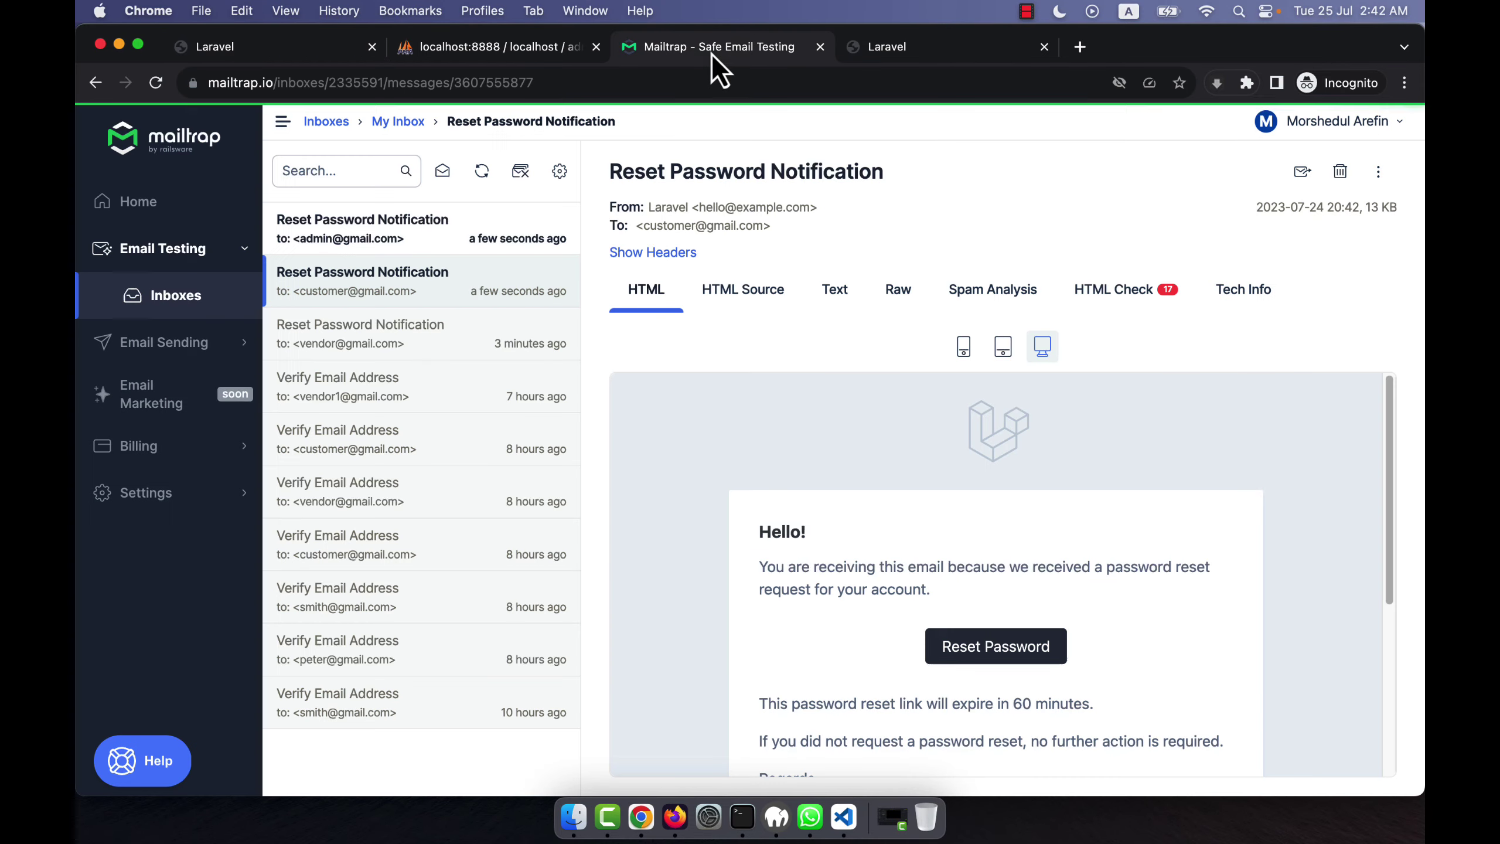
# Open the newest Reset Password Notification and follow its Reset Password link to the form.
pyautogui.click(334, 224)
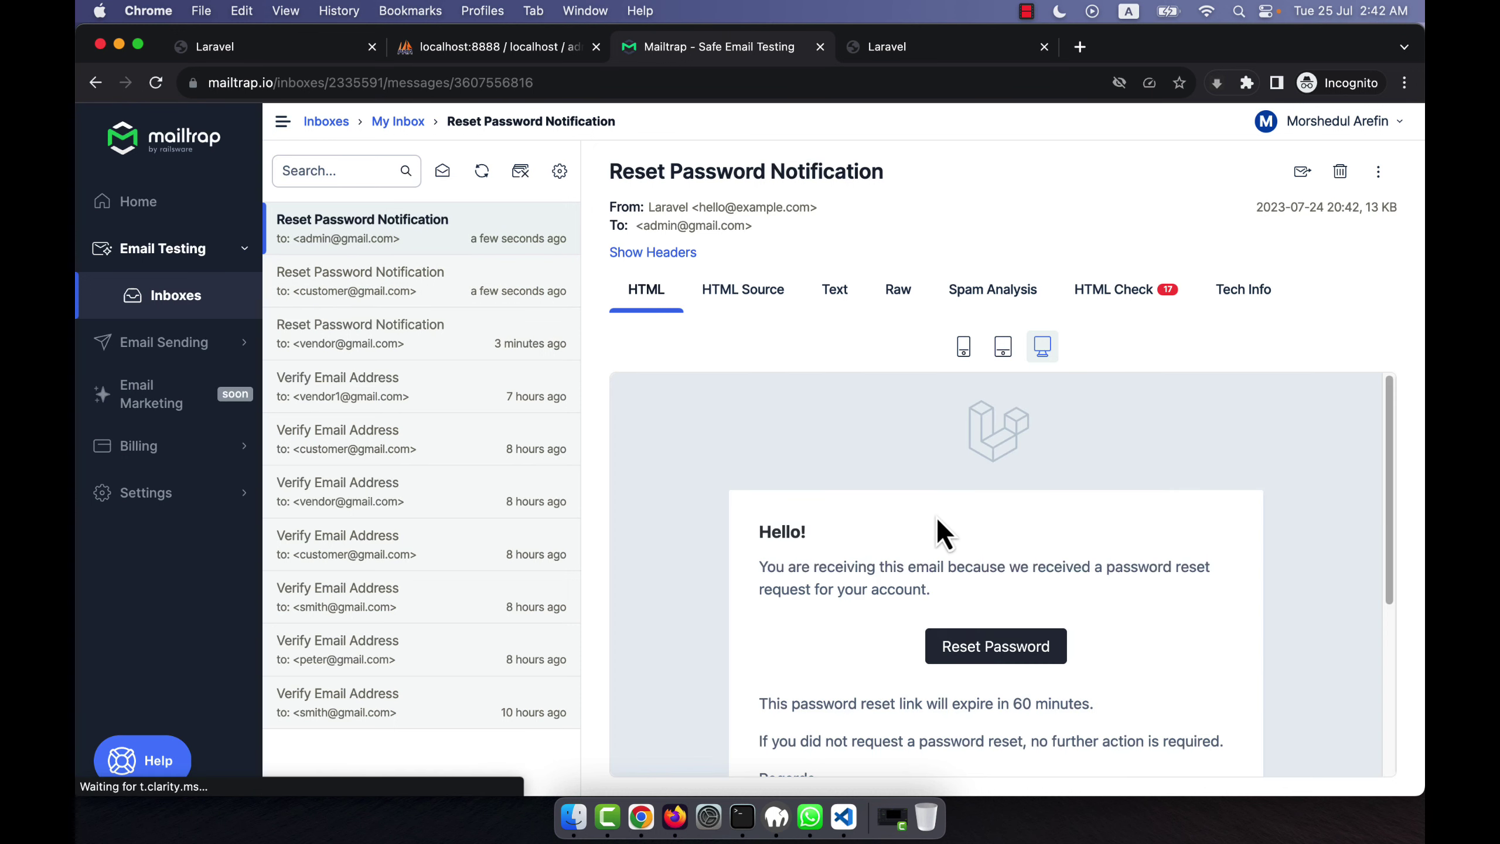
pyautogui.click(991, 650)
pyautogui.click(671, 488)
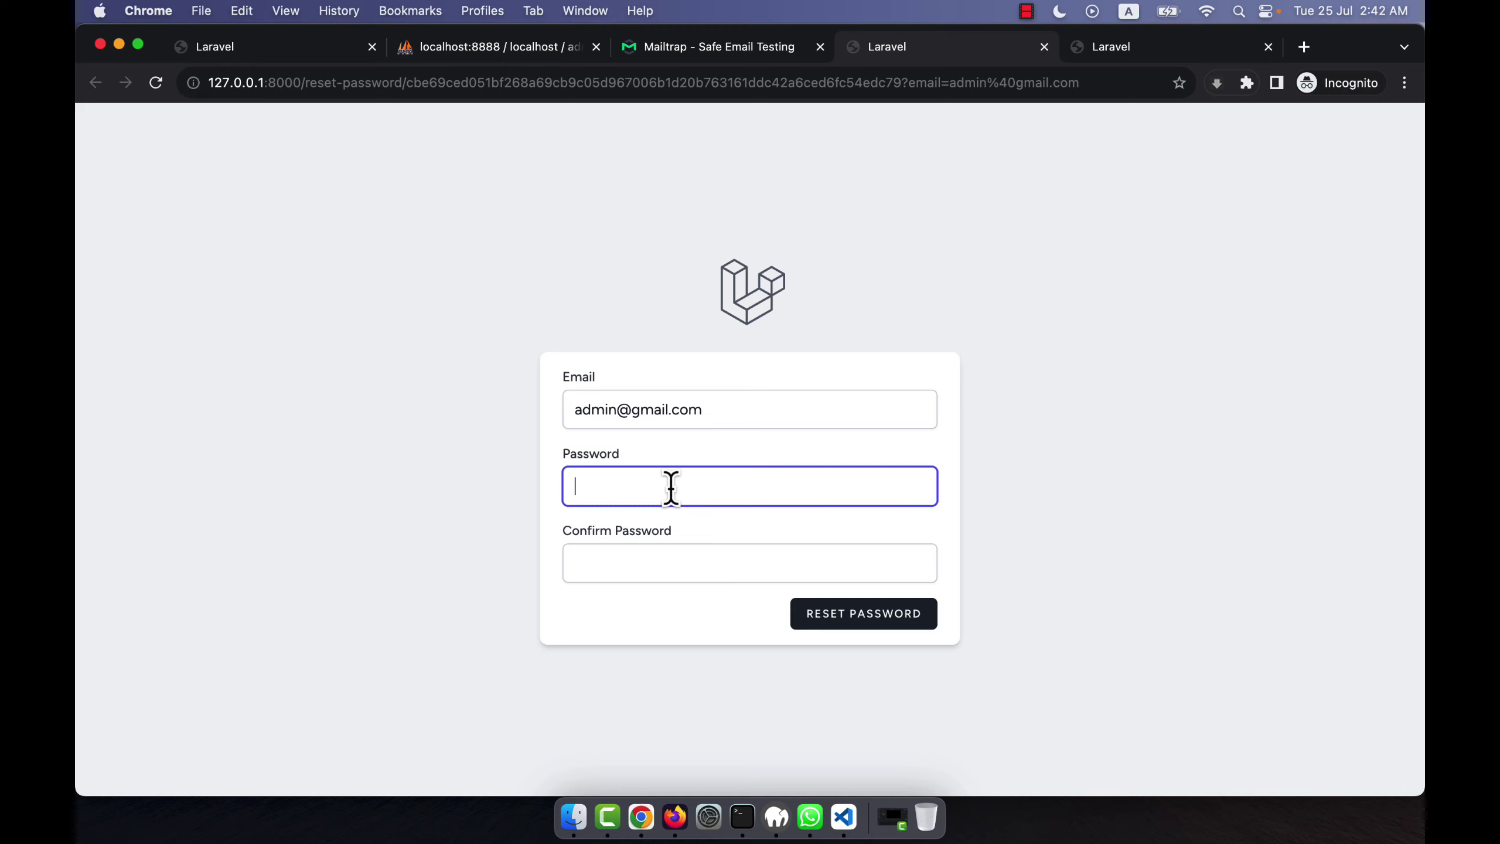
# Enter and confirm the admin's new password, then submit RESET PASSWORD.
pyautogui.write('12345678')
pyautogui.press('Tab')
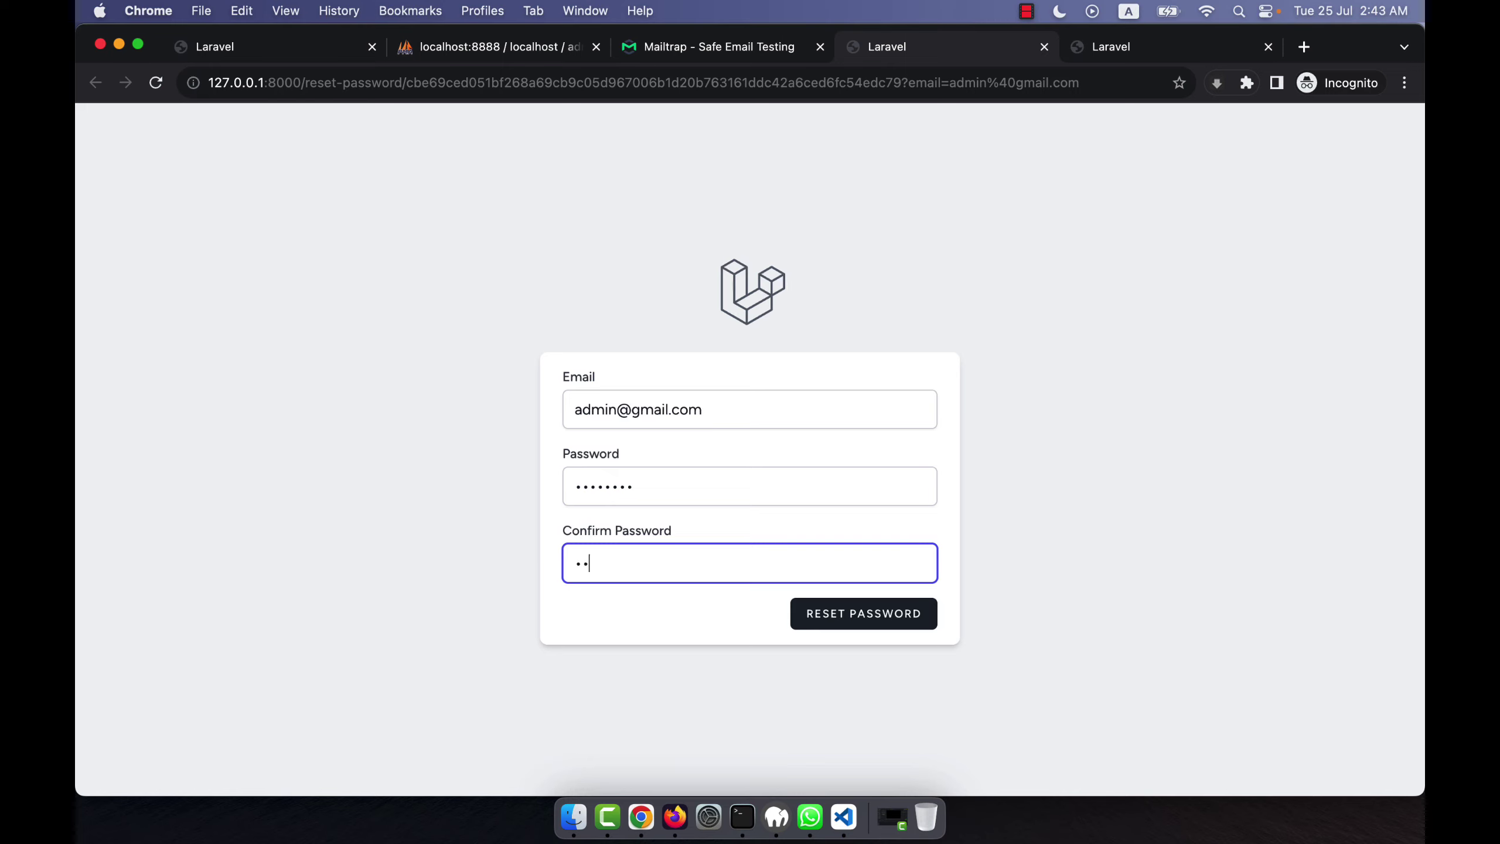
pyautogui.write('12345678')
pyautogui.click(828, 619)
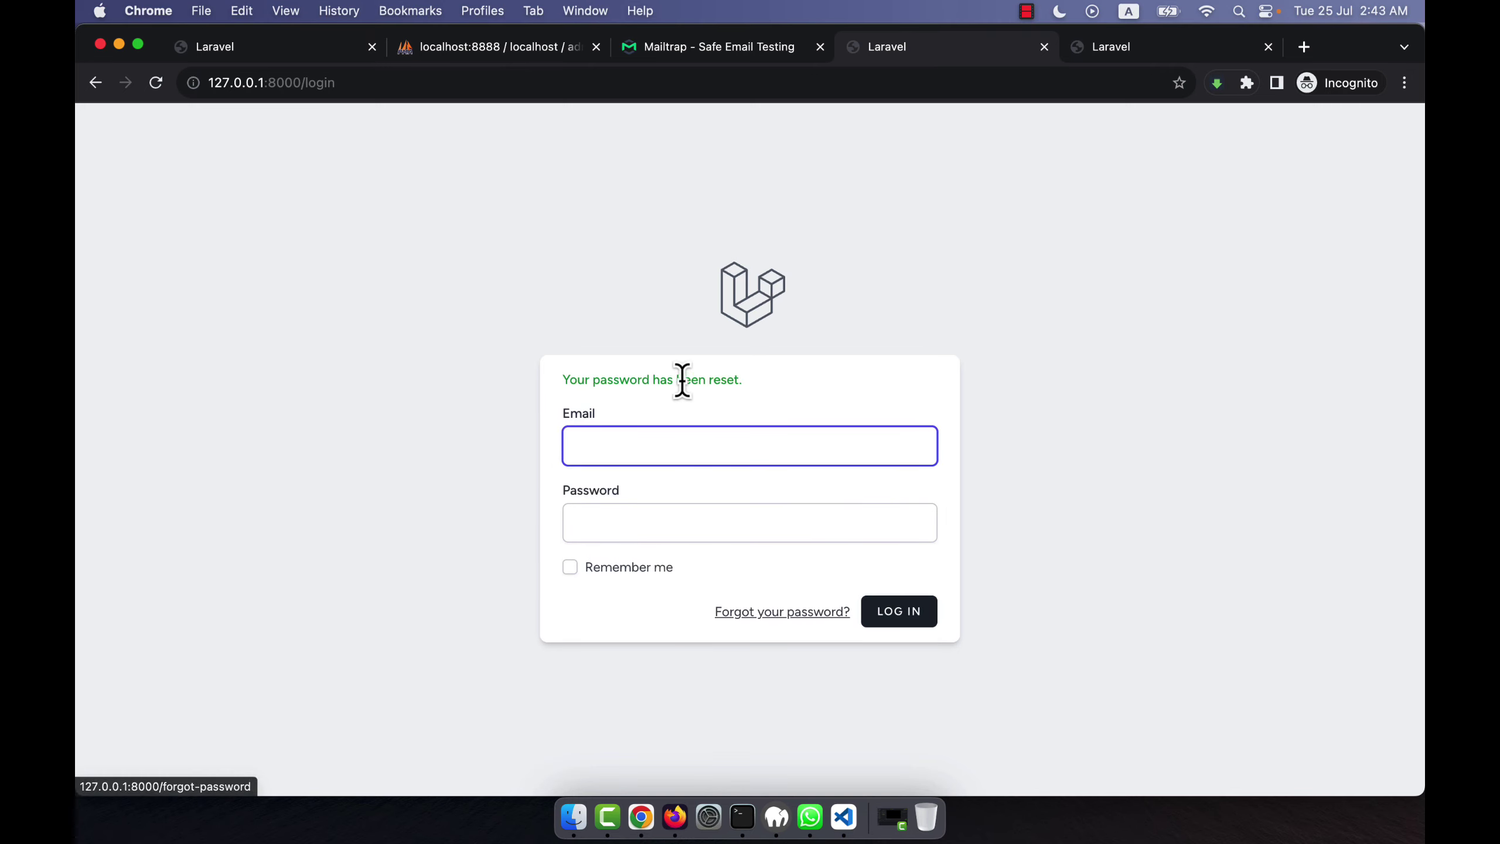
# Review the admin row's new password hash in phpMyAdmin's users table, then reload the app's home page.
pyautogui.click(481, 47)
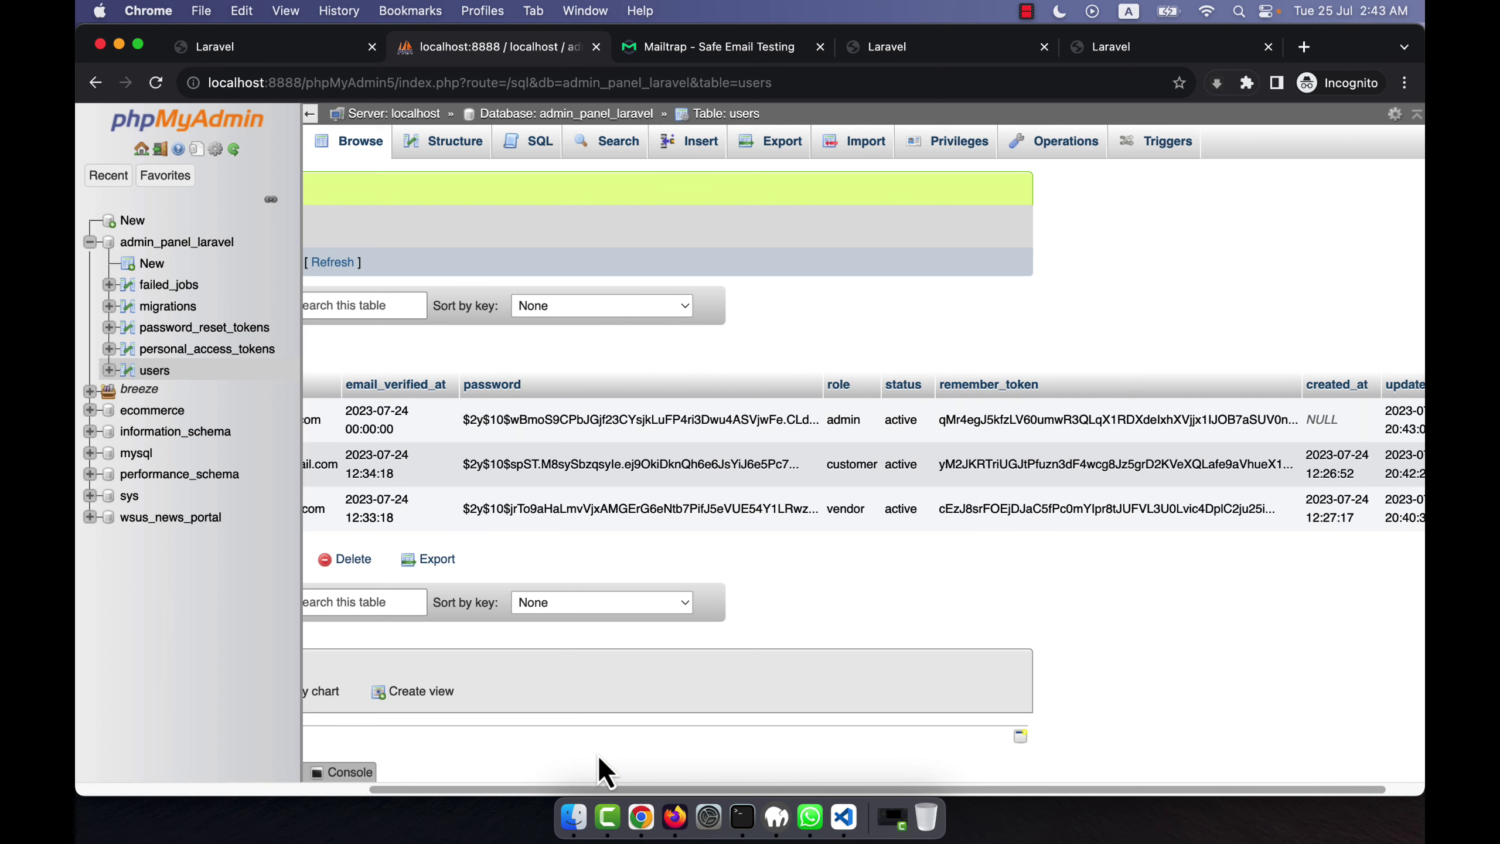
pyautogui.moveTo(587, 788); pyautogui.dragTo(329, 791)
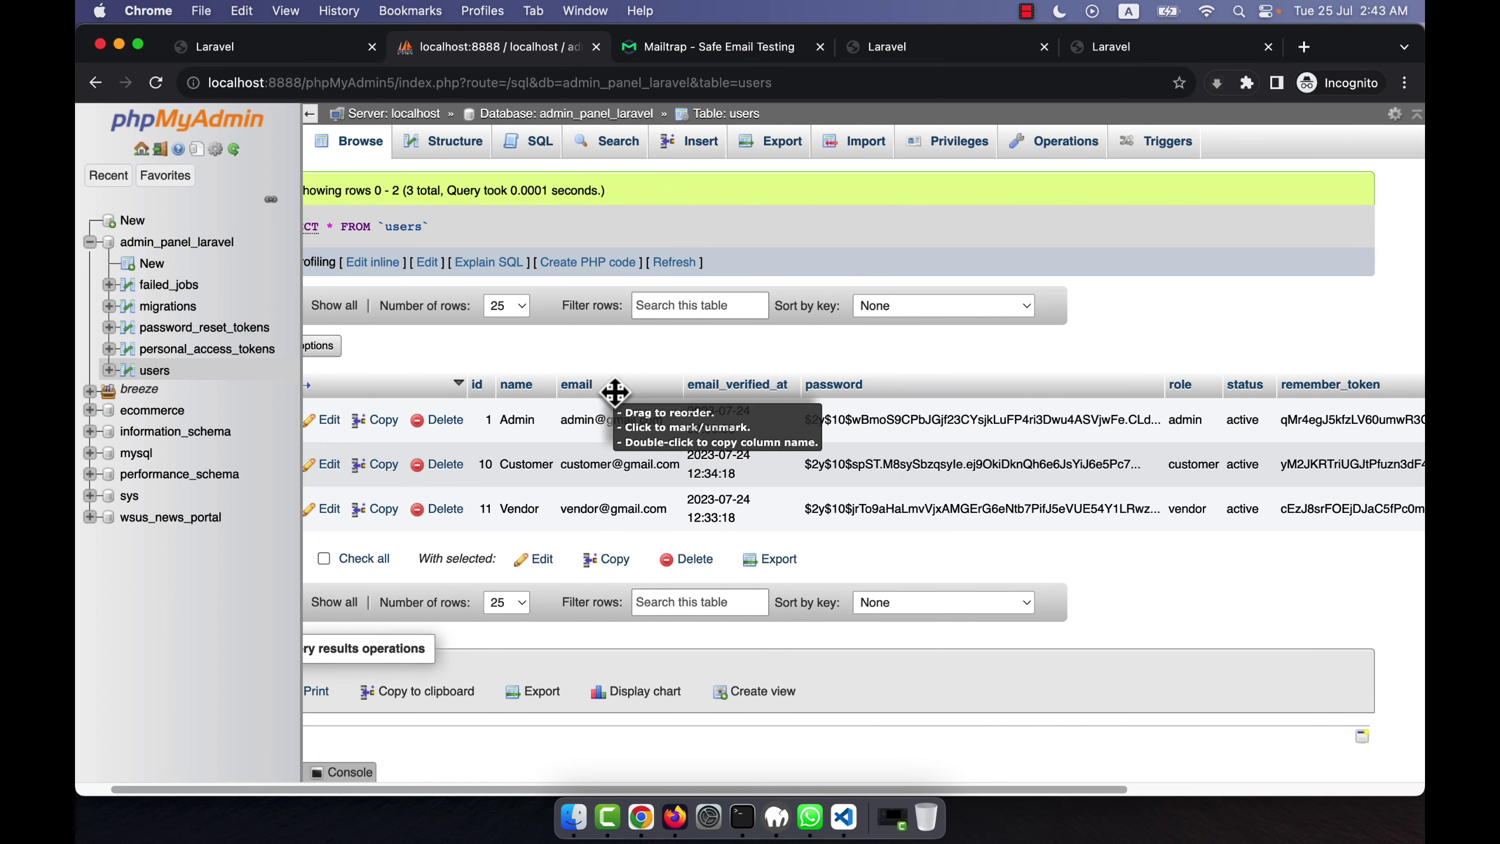
pyautogui.click(286, 53)
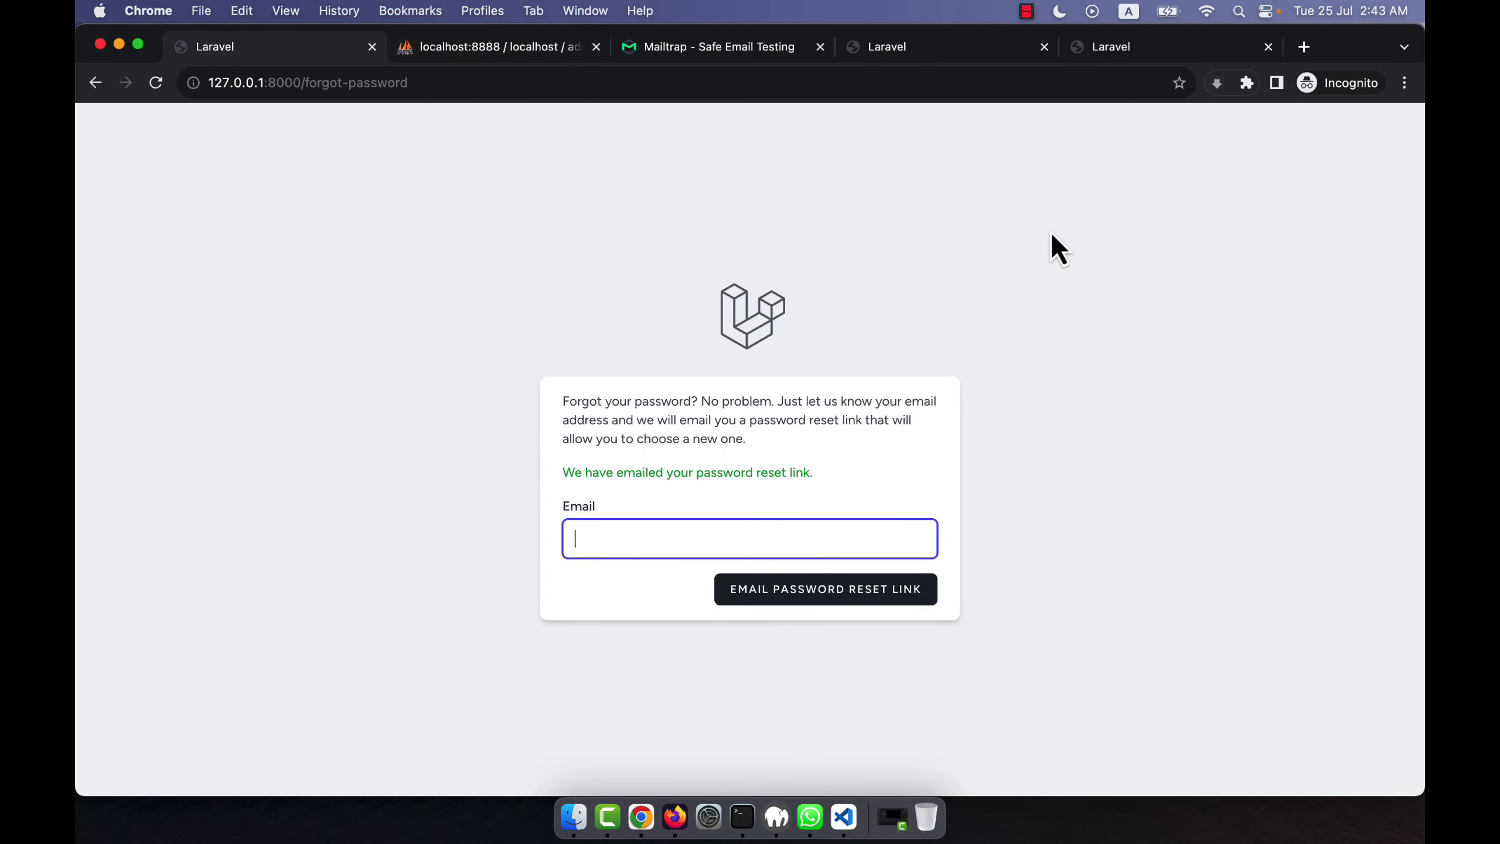
pyautogui.moveTo(309, 83); pyautogui.dragTo(651, 88)
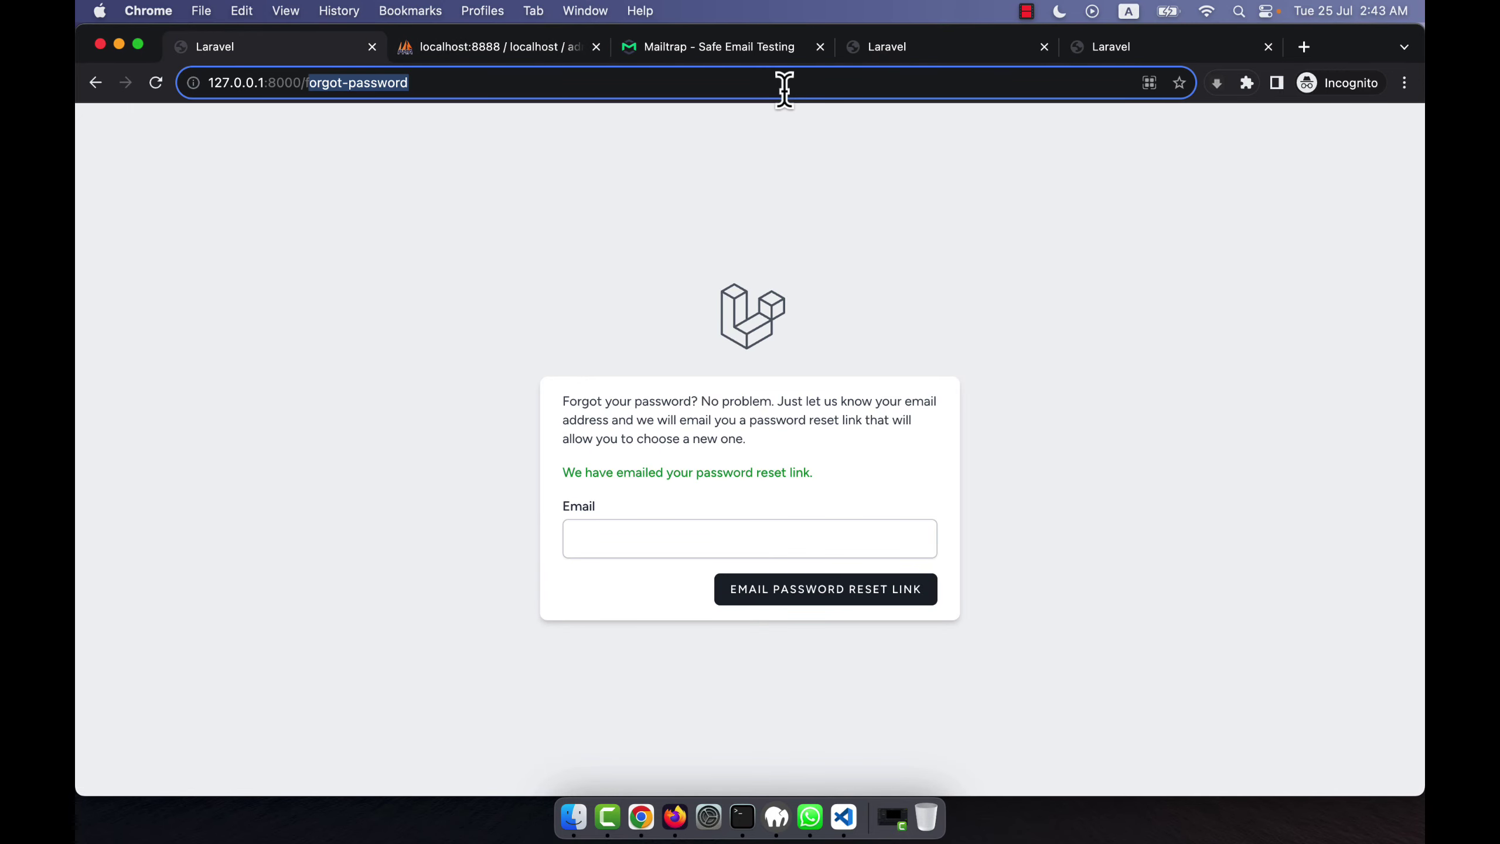
pyautogui.press('BackSpace')
pyautogui.press('Return')
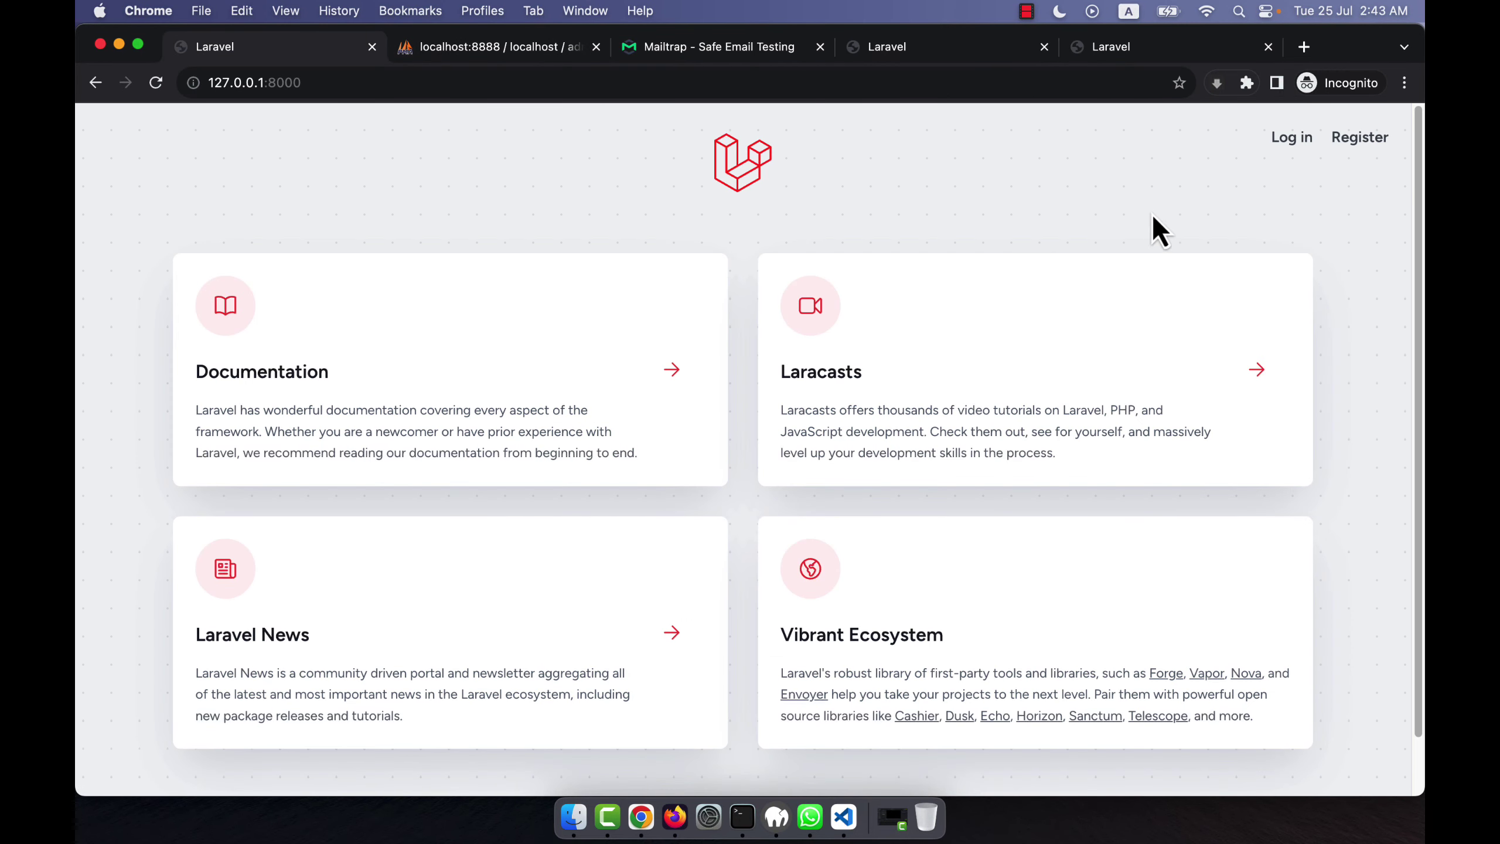